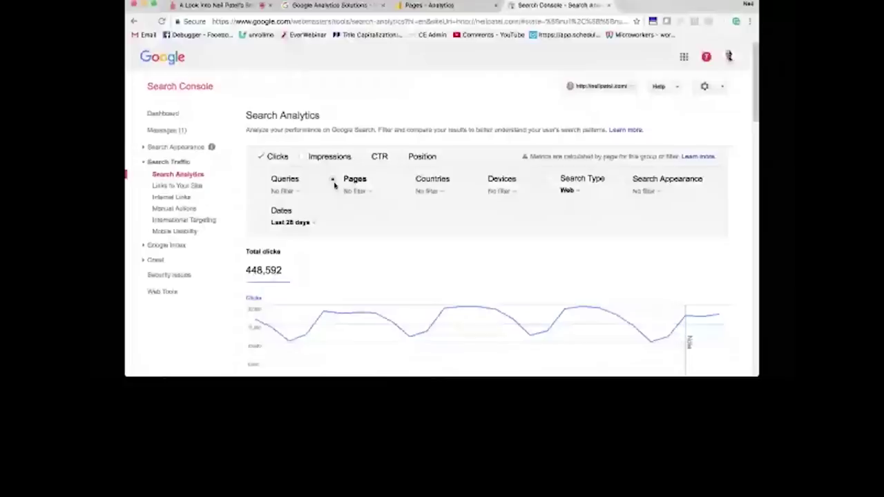
Step: Filter the search analytics to the page /blog/13-secrets-thatll-boost-your-facebook-organic-reach/ from the pages table
{"action": "scroll", "coordinate": [334, 185], "scroll_direction": "down", "scroll_amount": 3}
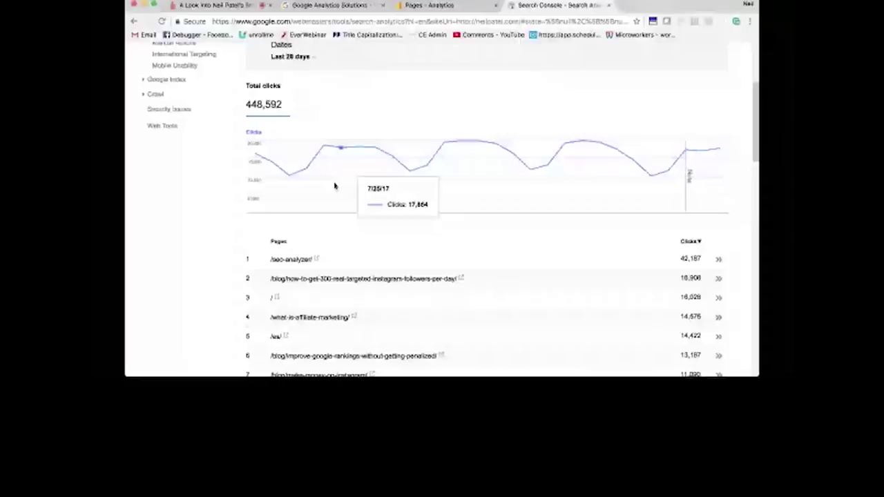
{"action": "scroll", "coordinate": [334, 185], "scroll_direction": "down", "scroll_amount": 2}
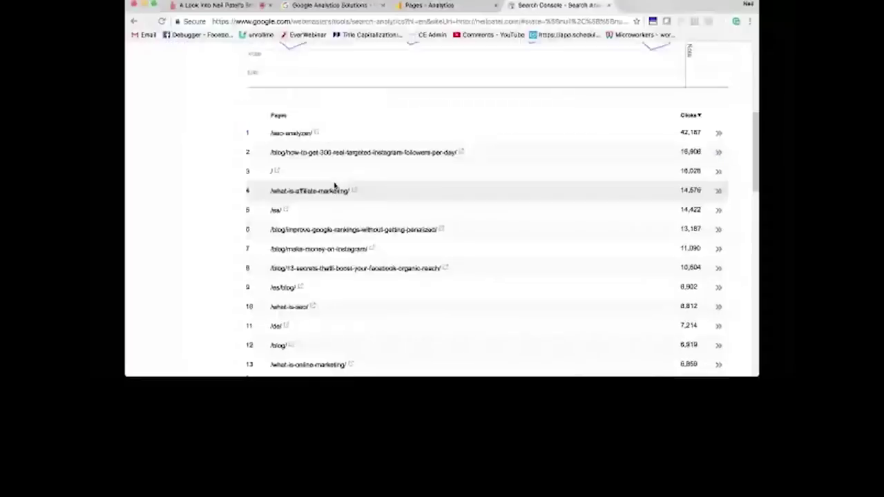
{"action": "scroll", "coordinate": [334, 185], "scroll_direction": "down", "scroll_amount": 1}
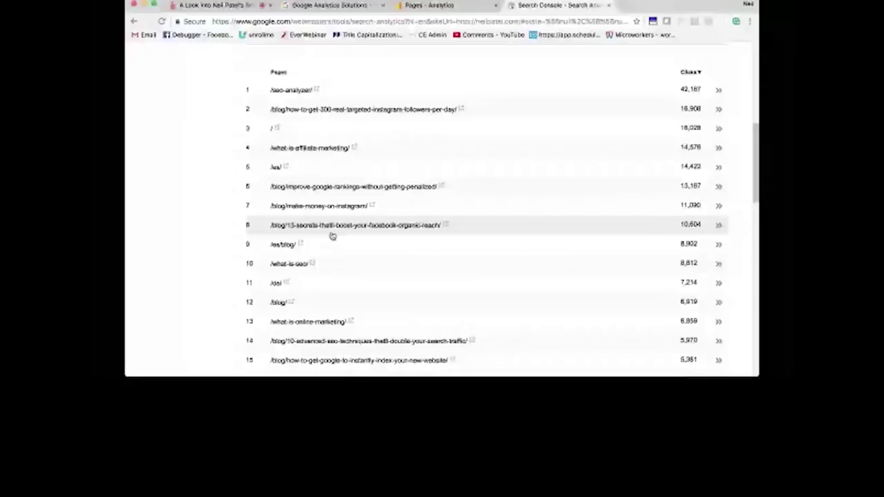
{"action": "left_click", "coordinate": [330, 233]}
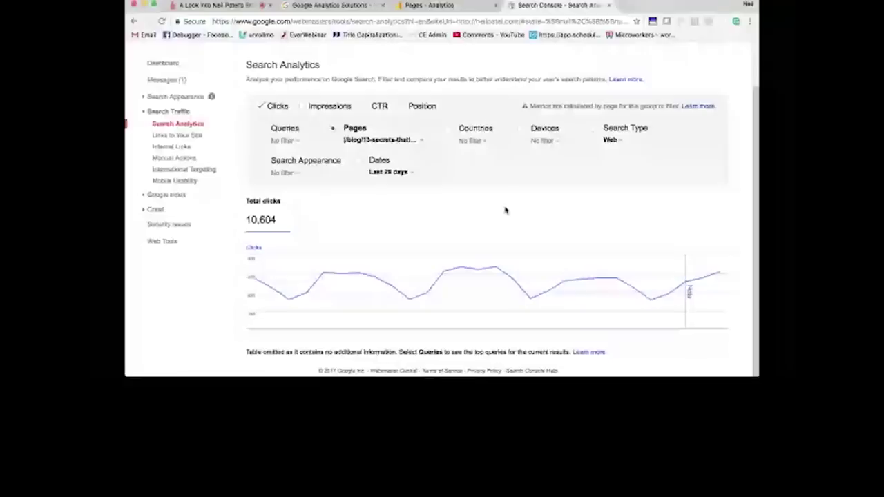
Step: Show impressions, CTR and position alongside clicks, grouped by queries, and review the page's query list
{"action": "left_click", "coordinate": [414, 106]}
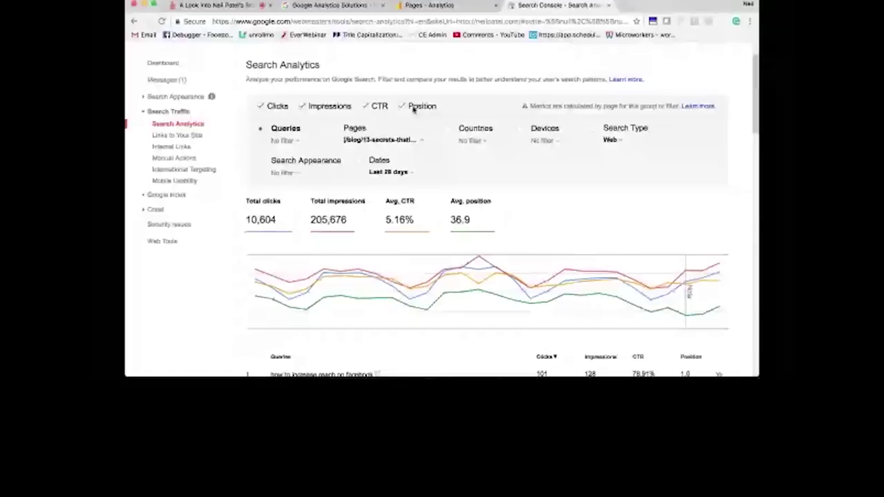
{"action": "scroll", "coordinate": [607, 192], "scroll_direction": "down", "scroll_amount": 5}
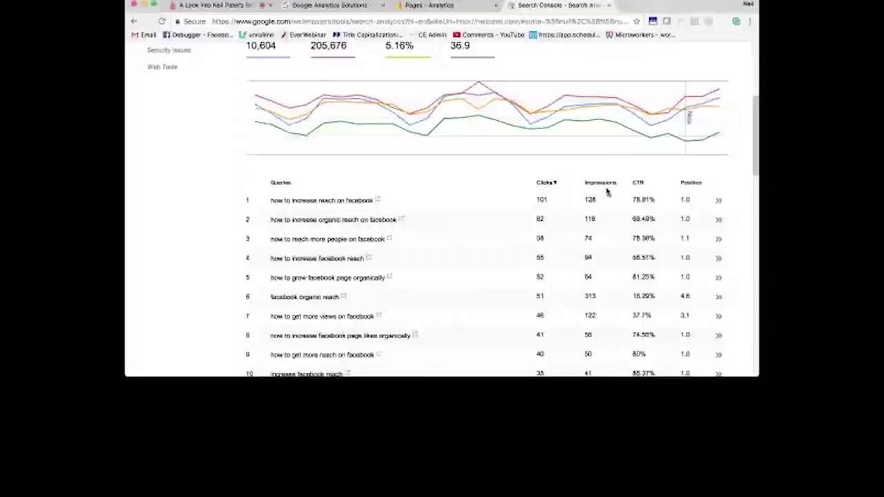
{"action": "scroll", "coordinate": [452, 274], "scroll_direction": "down", "scroll_amount": 1}
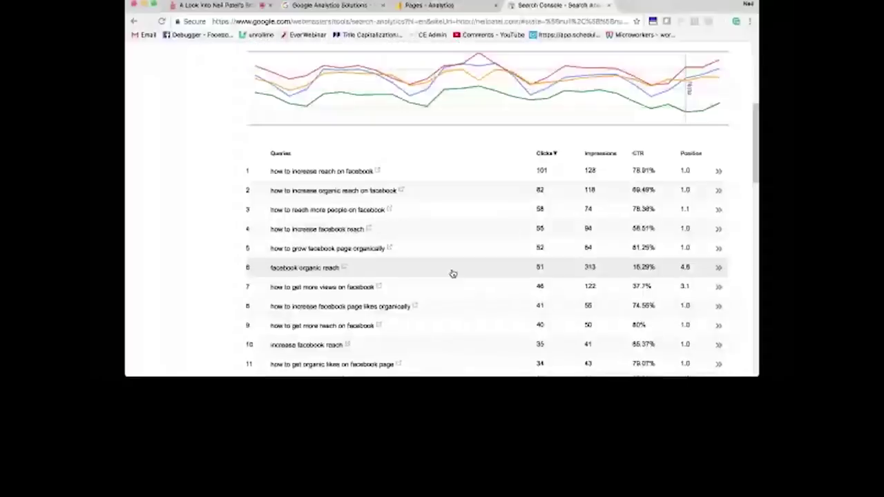
{"action": "scroll", "coordinate": [341, 273], "scroll_direction": "down", "scroll_amount": 2}
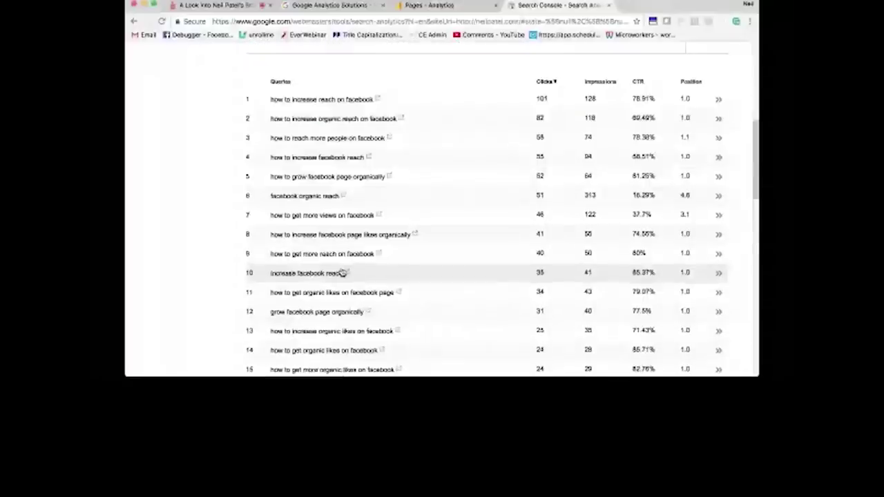
{"action": "scroll", "coordinate": [341, 273], "scroll_direction": "down", "scroll_amount": 5}
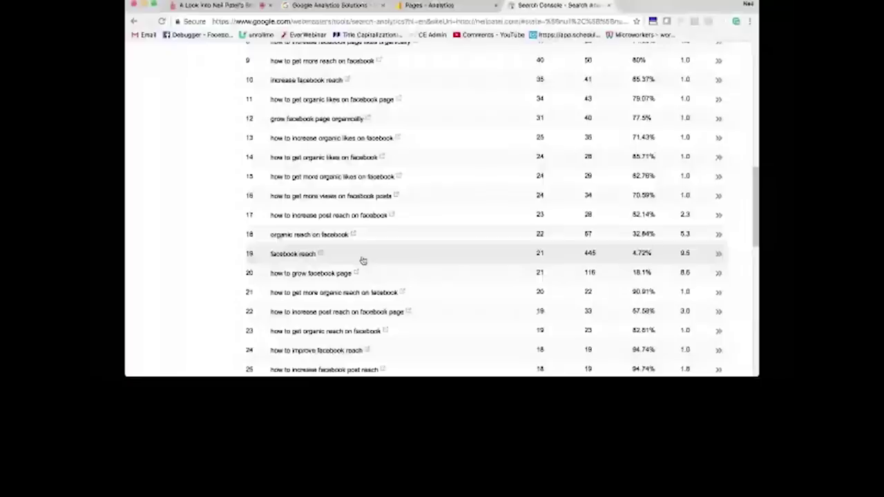
{"action": "scroll", "coordinate": [504, 315], "scroll_direction": "down", "scroll_amount": 14}
{"action": "left_click", "coordinate": [619, 343]}
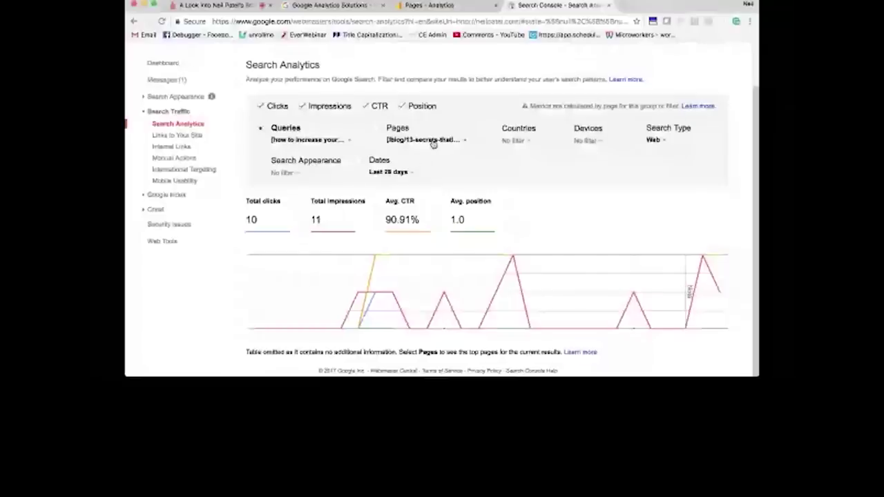
{"action": "left_click", "coordinate": [397, 107]}
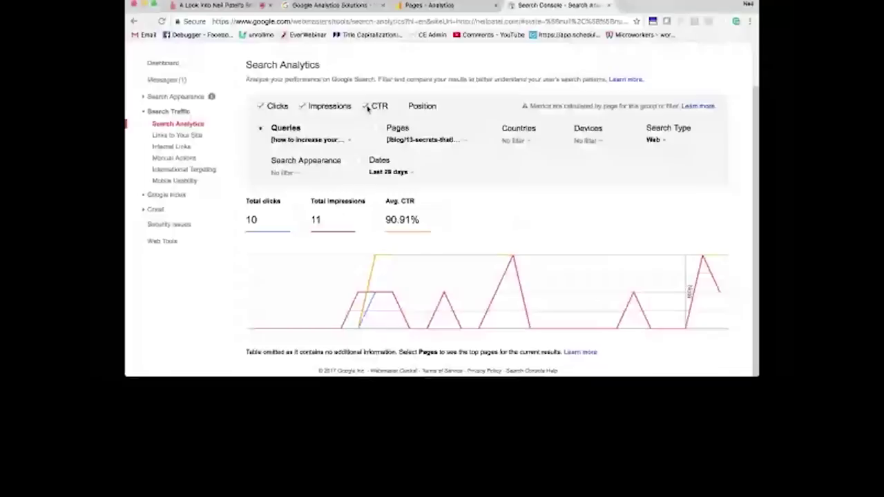
{"action": "left_click", "coordinate": [366, 107]}
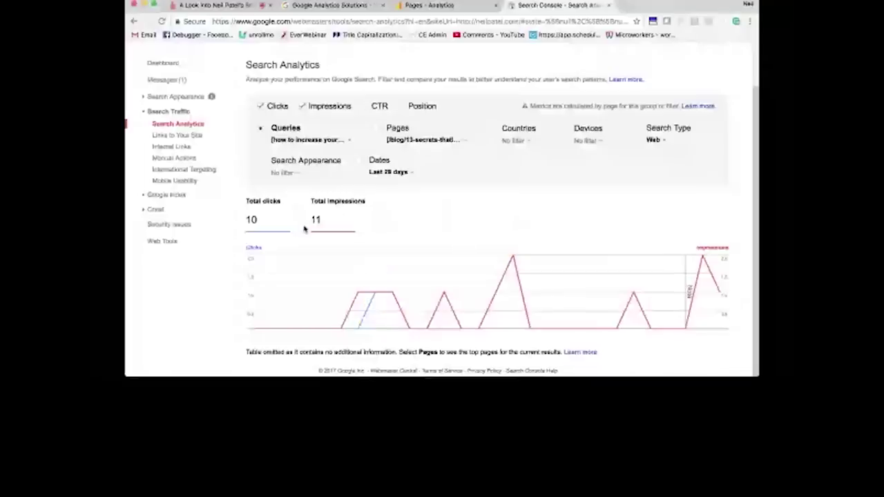
{"action": "left_click", "coordinate": [133, 21]}
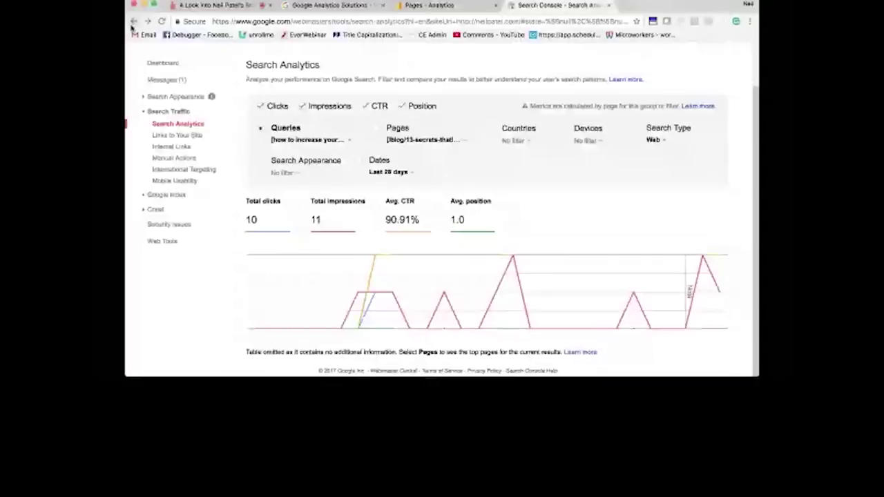
Step: Sort the page's queries by impressions and examine the positions of the most-shown ones
{"action": "scroll", "coordinate": [525, 251], "scroll_direction": "down", "scroll_amount": 15}
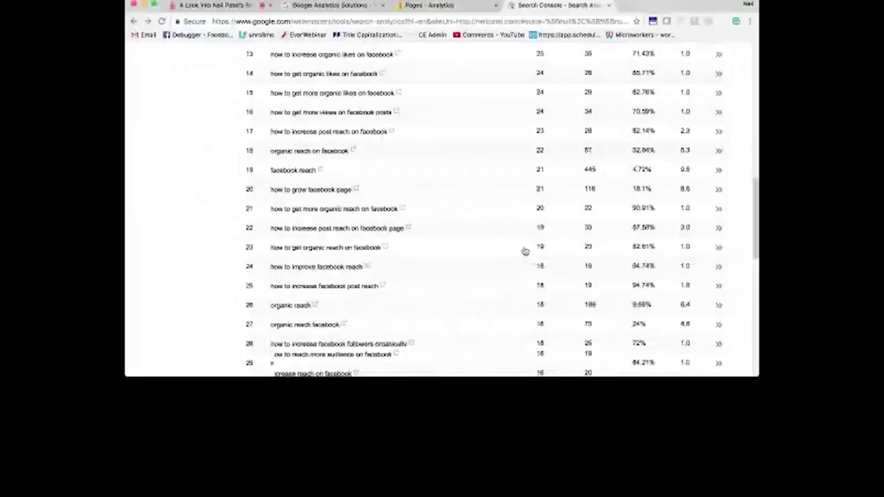
{"action": "scroll", "coordinate": [524, 251], "scroll_direction": "up", "scroll_amount": 5}
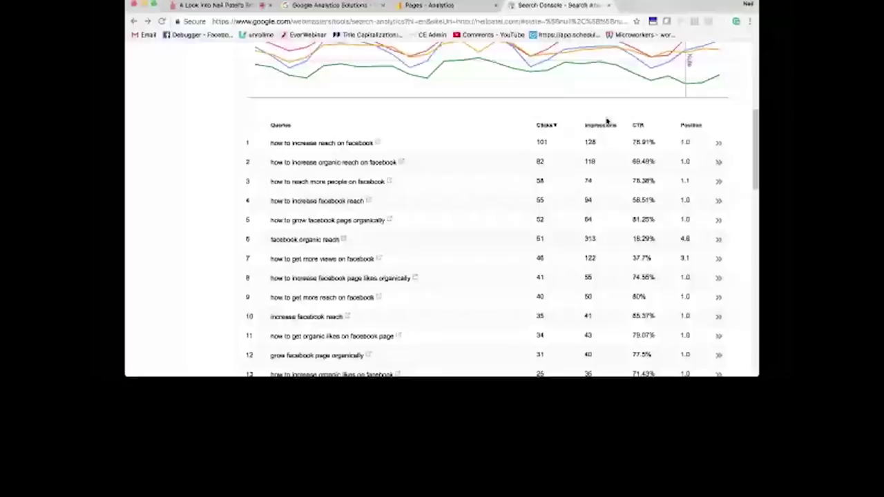
{"action": "left_click", "coordinate": [601, 125]}
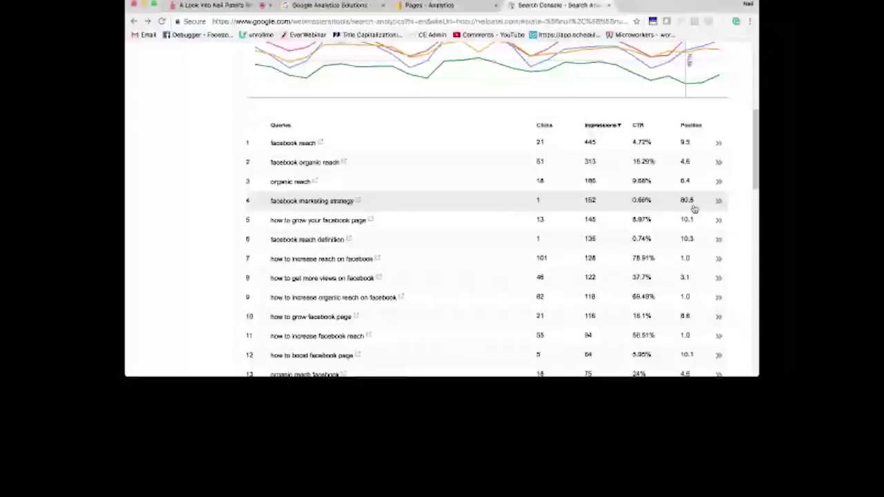
{"action": "scroll", "coordinate": [694, 208], "scroll_direction": "down", "scroll_amount": 3}
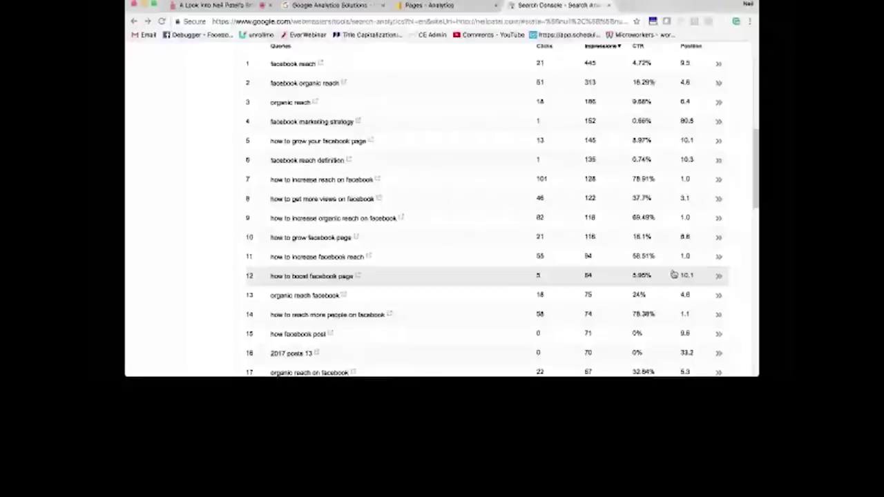
{"action": "scroll", "coordinate": [488, 212], "scroll_direction": "up", "scroll_amount": 3}
{"action": "scroll", "coordinate": [497, 228], "scroll_direction": "down", "scroll_amount": 2}
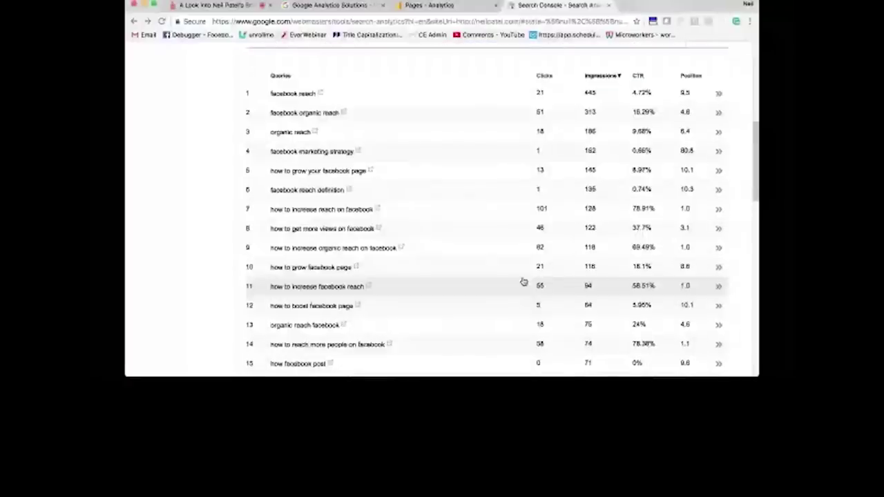
Step: Open the WordPress posts list at neilpatel.com/wp-admin/edit.php in a new browser tab
{"action": "key", "text": "super+t"}
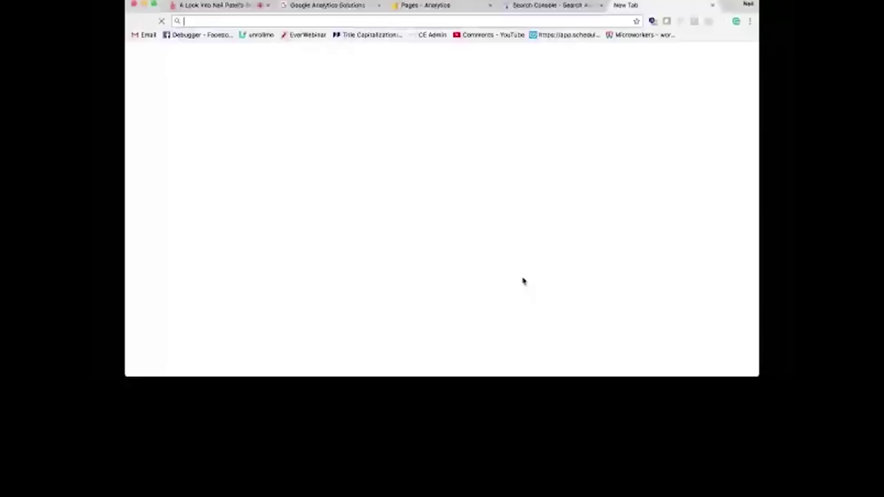
{"action": "type", "text": "neil"}
{"action": "key", "text": "Down"}
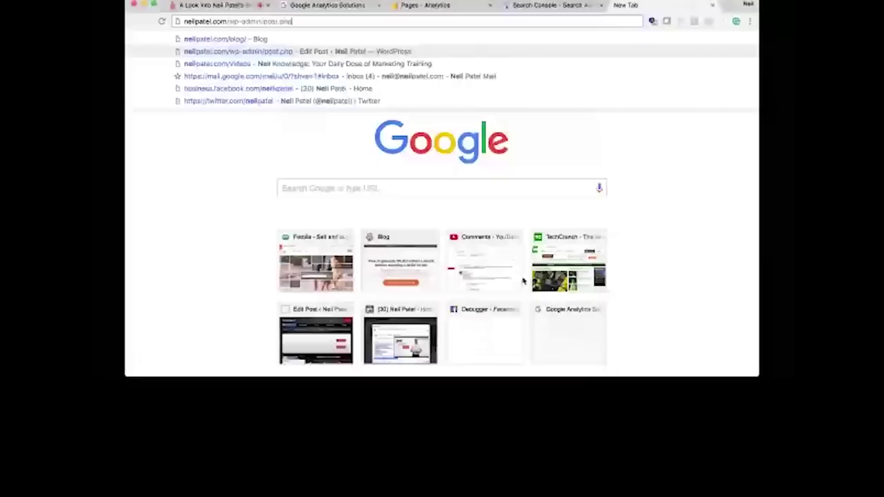
{"action": "key", "text": "Return"}
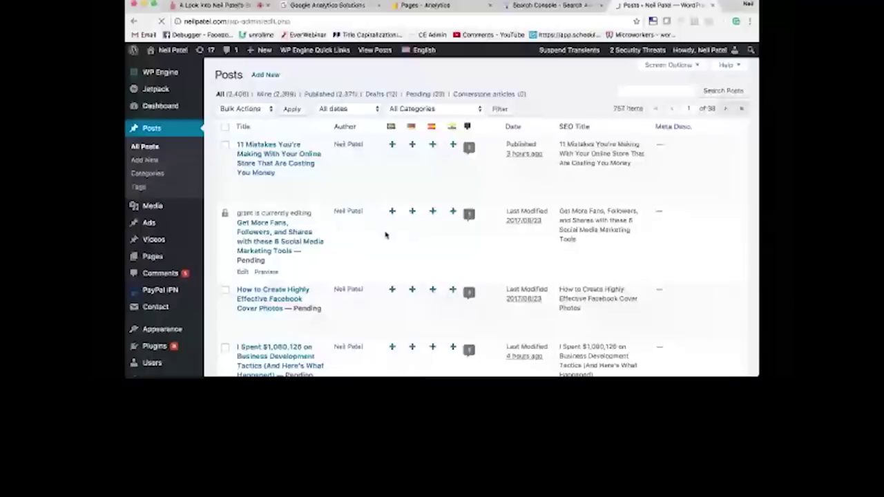
Step: Search the posts for "facebook organic reach" and open "20 Secrets That'll Boost Your Facebook Organic Reach" for editing
{"action": "left_click", "coordinate": [622, 90]}
{"action": "type", "text": "facebook"}
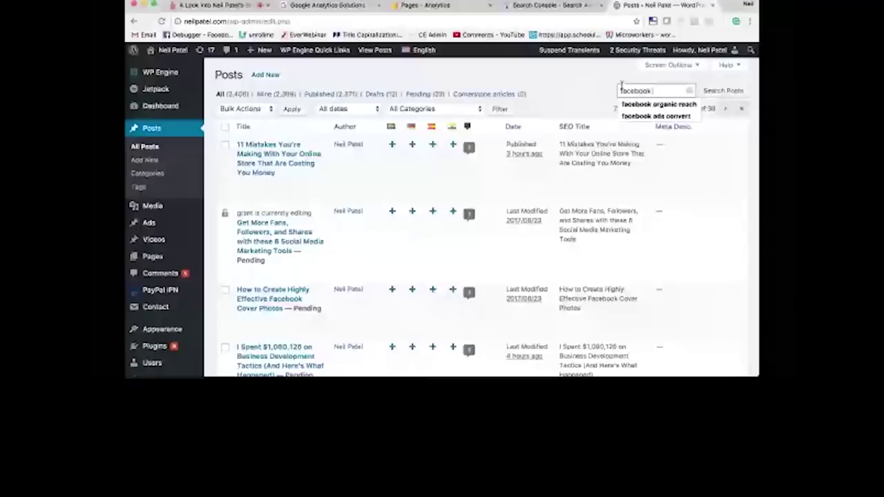
{"action": "left_click", "coordinate": [659, 105]}
{"action": "left_click", "coordinate": [743, 91]}
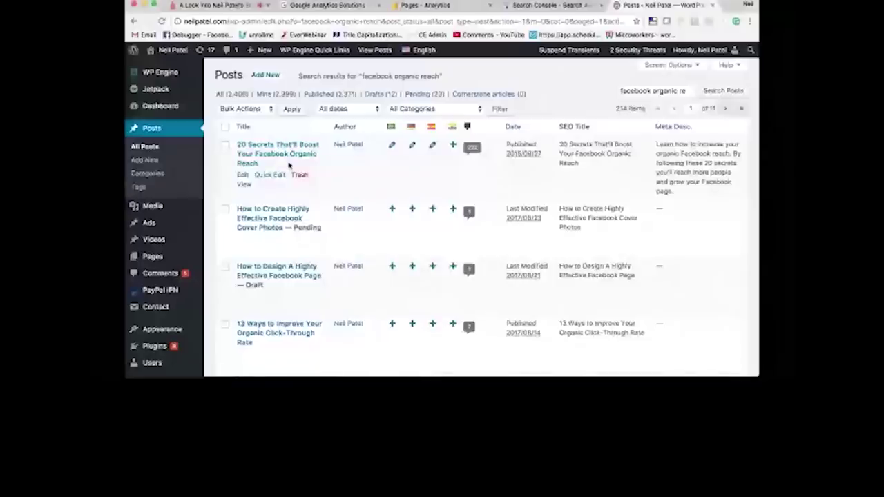
{"action": "left_click", "coordinate": [244, 175]}
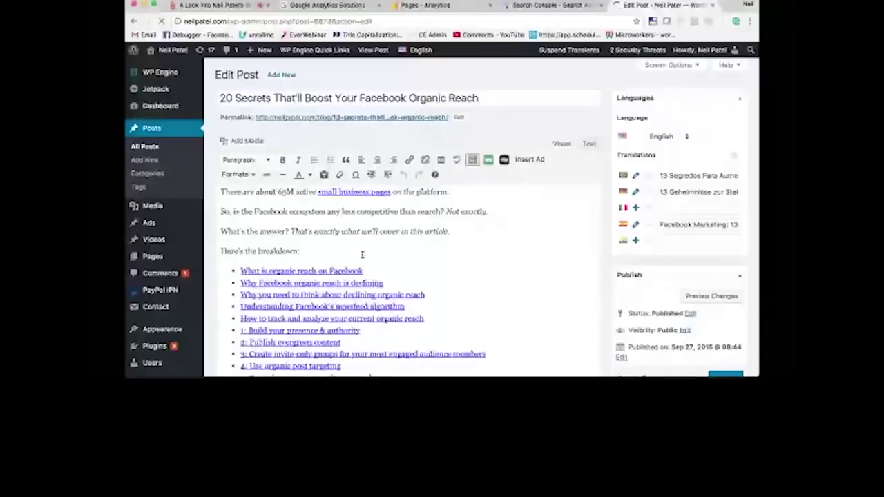
Step: Examine the post's linked breakdown, body sections, word count, meta tags and publishing settings
{"action": "scroll", "coordinate": [361, 255], "scroll_direction": "down", "scroll_amount": 4}
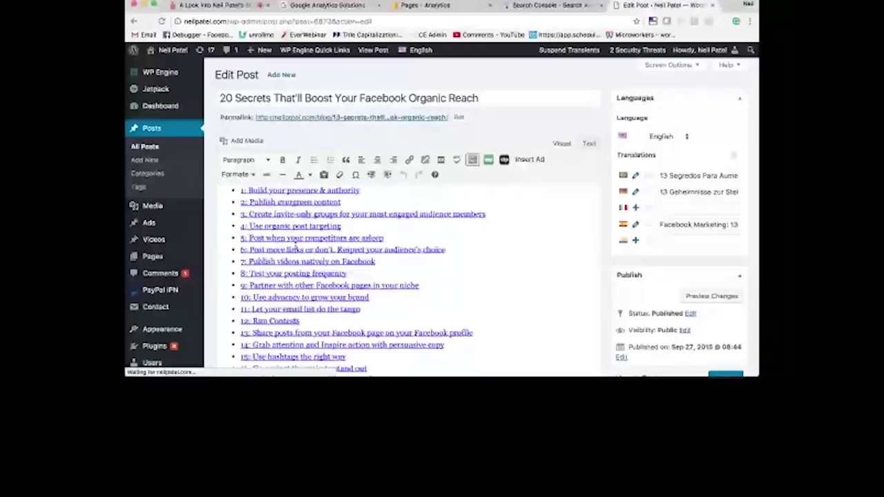
{"action": "scroll", "coordinate": [311, 243], "scroll_direction": "down", "scroll_amount": 5}
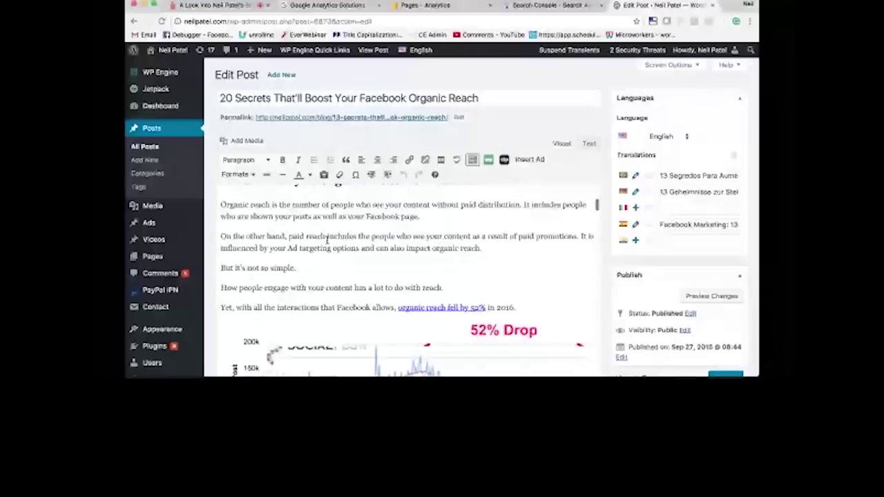
{"action": "scroll", "coordinate": [327, 238], "scroll_direction": "down", "scroll_amount": 5}
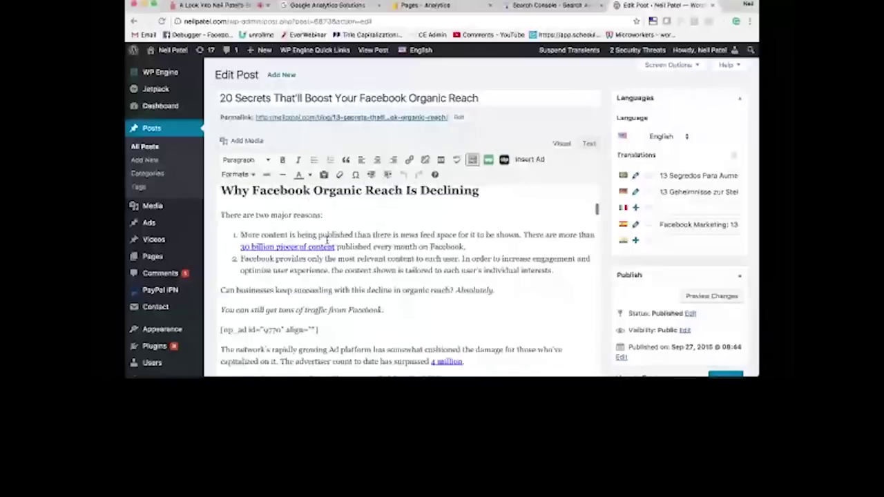
{"action": "scroll", "coordinate": [326, 238], "scroll_direction": "down", "scroll_amount": 10}
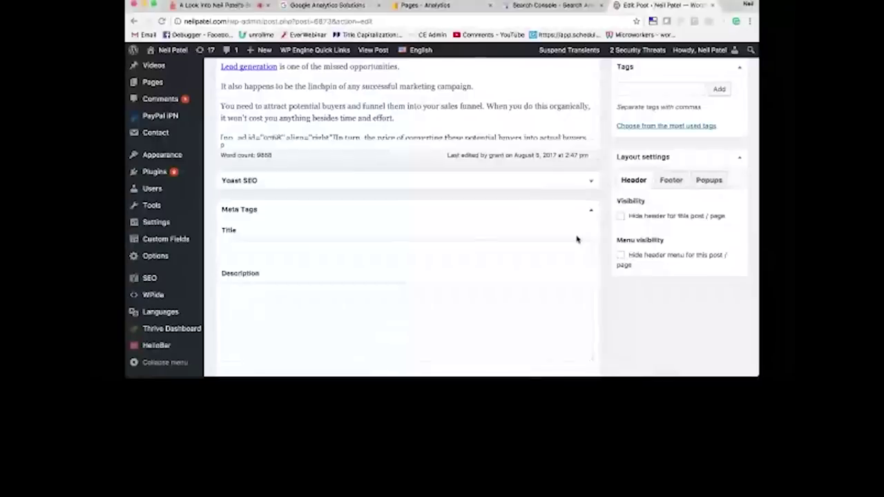
{"action": "scroll", "coordinate": [576, 238], "scroll_direction": "up", "scroll_amount": 1}
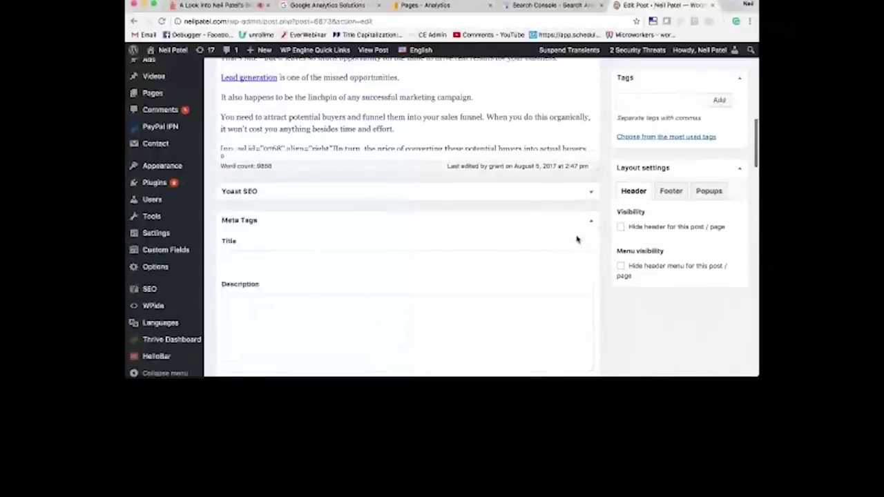
{"action": "scroll", "coordinate": [576, 239], "scroll_direction": "up", "scroll_amount": 3}
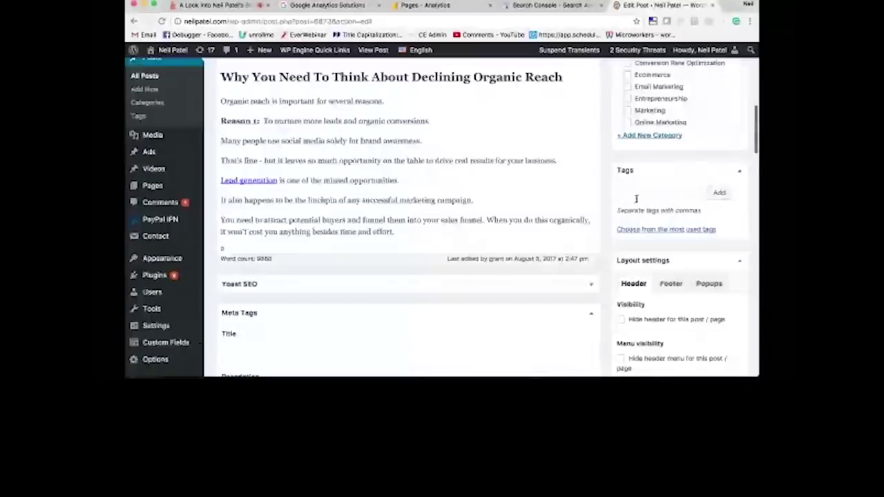
{"action": "scroll", "coordinate": [636, 198], "scroll_direction": "up", "scroll_amount": 9}
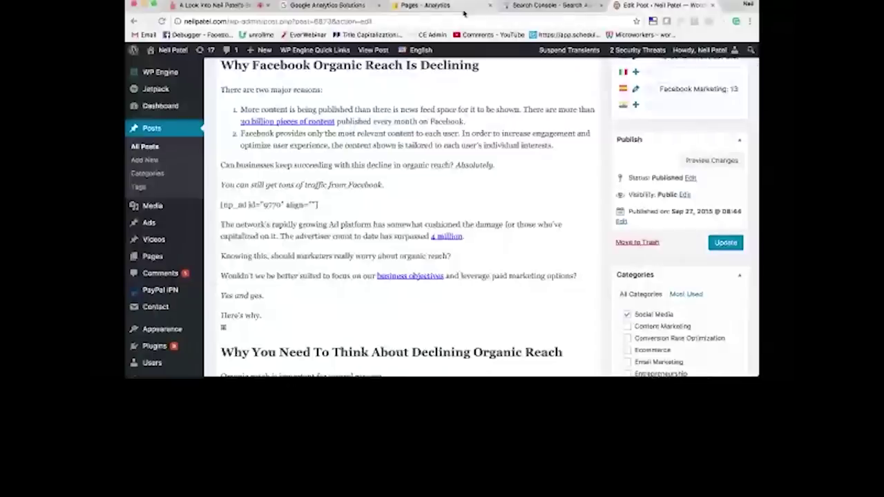
Step: Switch to Google Analytics, display the All Pages report without the single-page filter, and review the pages listed by pageviews
{"action": "left_click", "coordinate": [441, 6]}
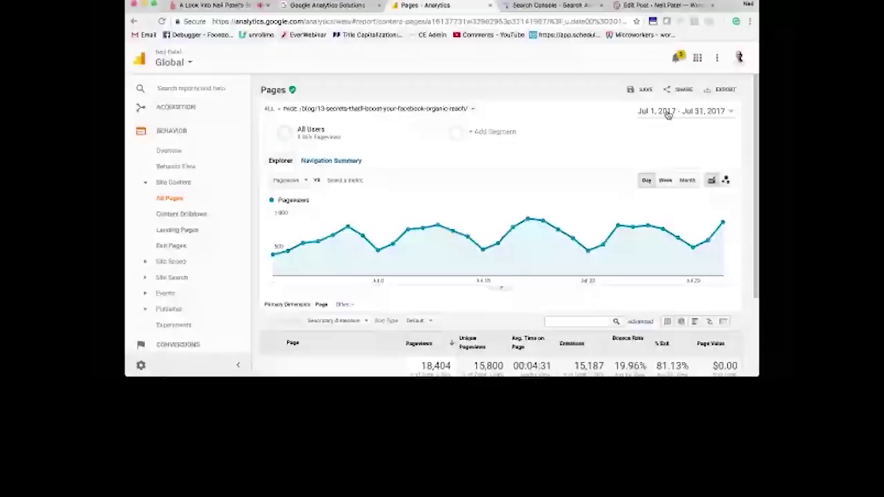
{"action": "left_click", "coordinate": [398, 224]}
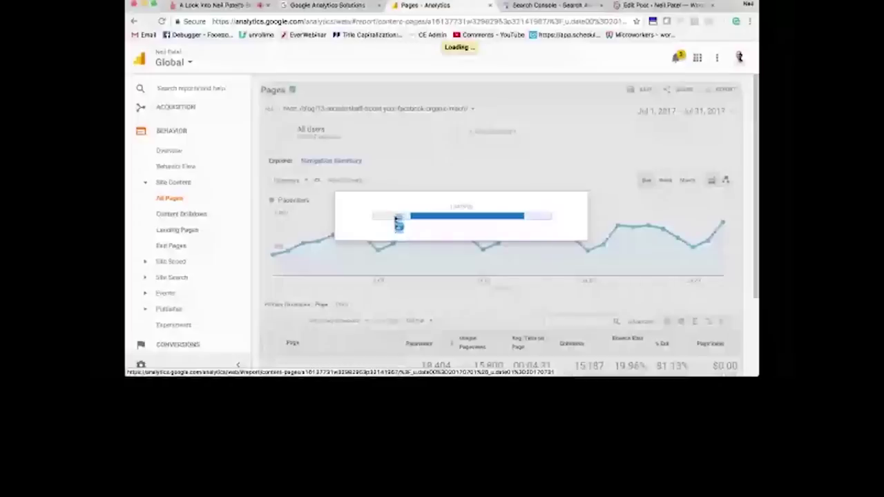
{"action": "scroll", "coordinate": [395, 220], "scroll_direction": "down", "scroll_amount": 2}
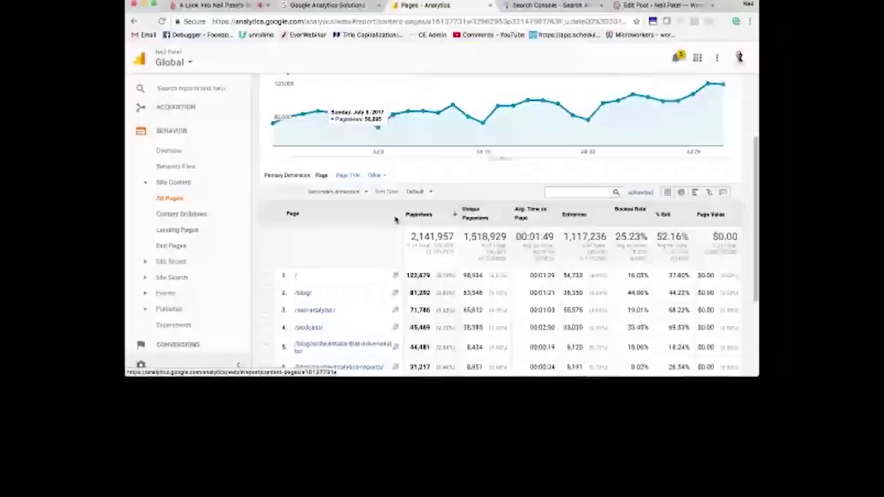
{"action": "scroll", "coordinate": [750, 315], "scroll_direction": "down", "scroll_amount": 3}
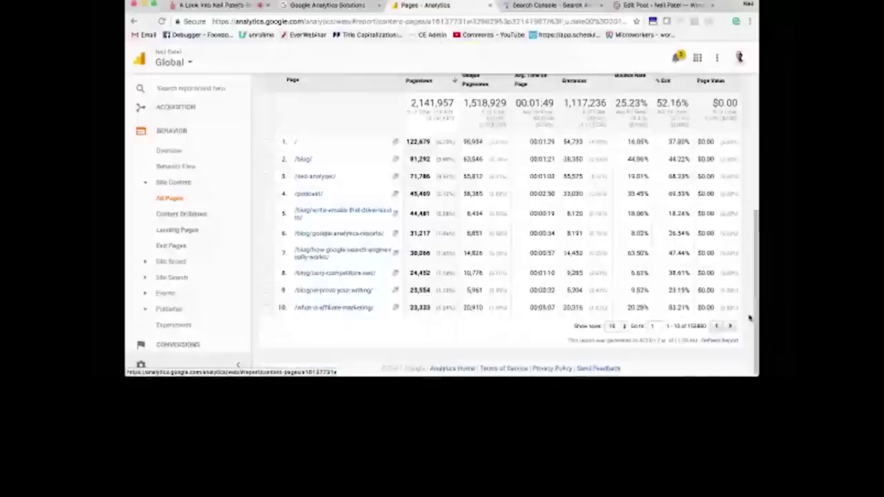
Step: Chart monthly pageviews for the 300 real targeted Instagram followers post with the date range Apr 1, 2017 to Aug 23, 2017
{"action": "left_click", "coordinate": [733, 327]}
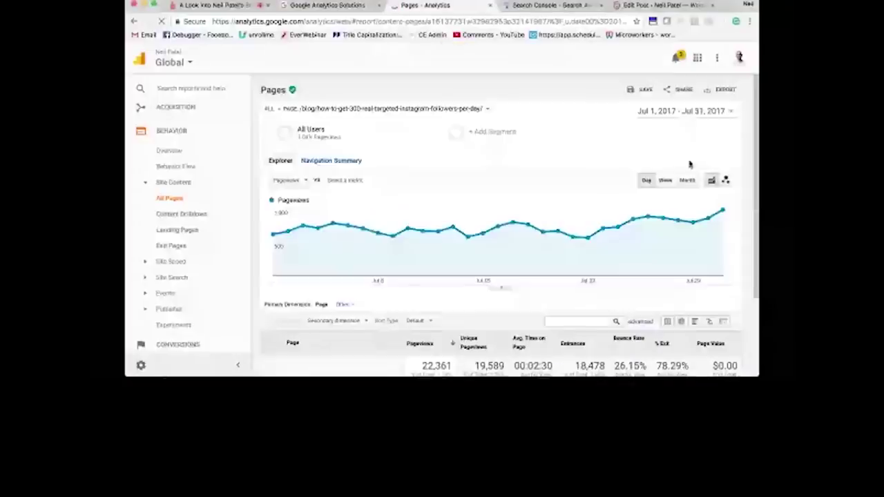
{"action": "left_click", "coordinate": [687, 180]}
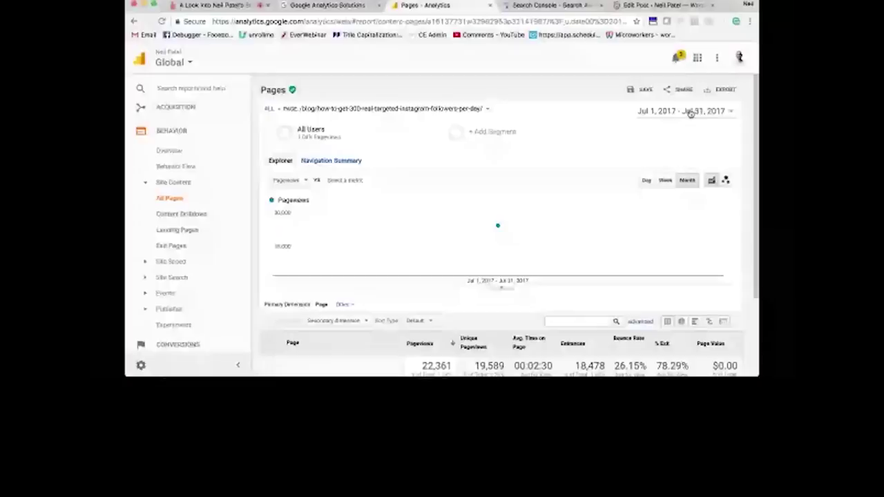
{"action": "left_click", "coordinate": [691, 112]}
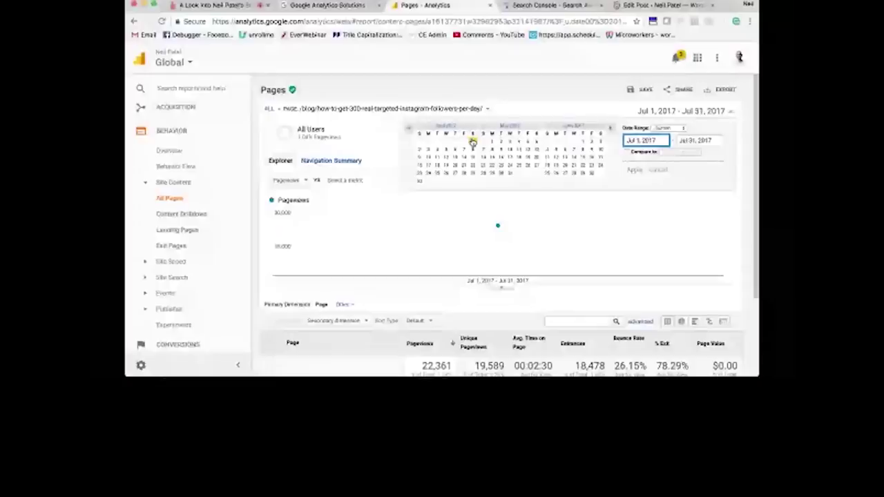
{"action": "left_click", "coordinate": [473, 142]}
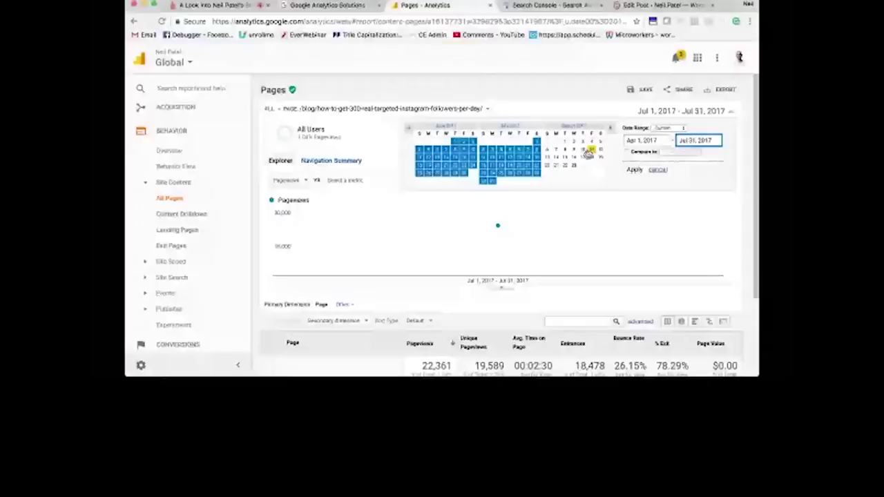
{"action": "left_click", "coordinate": [589, 151]}
{"action": "left_click", "coordinate": [634, 169]}
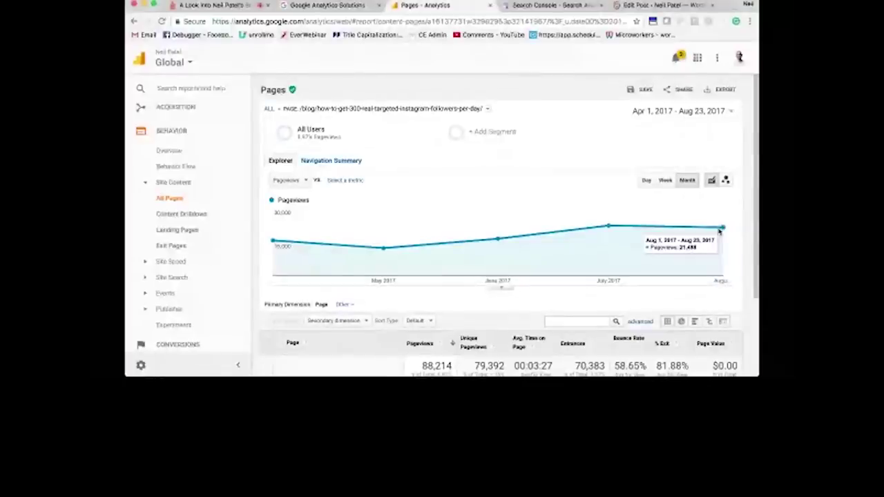
Step: Project the post's full-month August pageviews by calculating 21498/23*31 in Spotlight, and clear the calculation
{"action": "key", "text": "super+space"}
{"action": "type", "text": "21498/"}
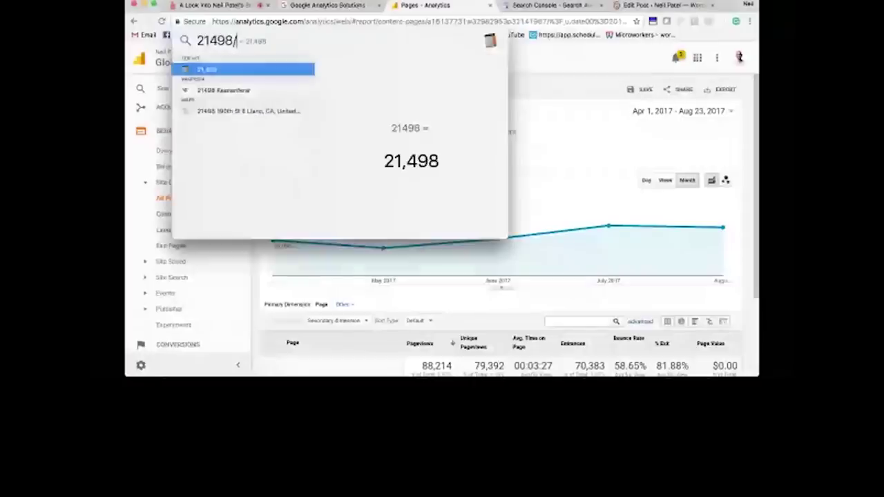
{"action": "type", "text": "23*31"}
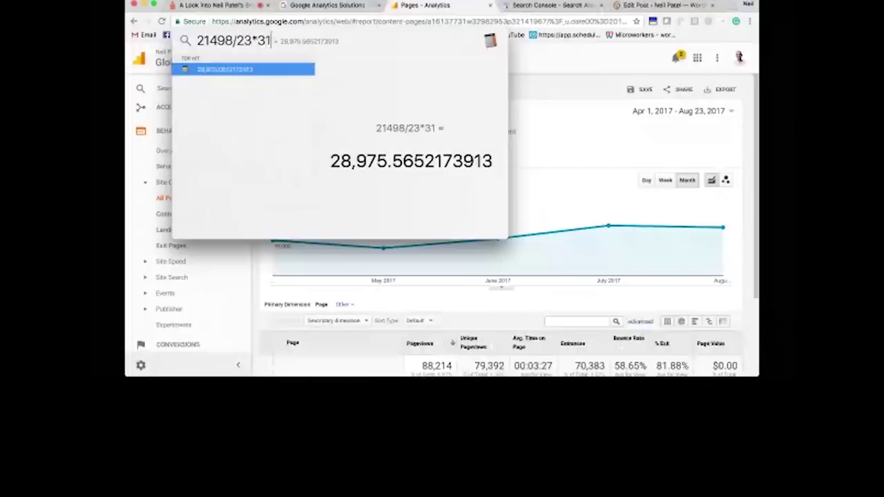
{"action": "key", "text": "super+a"}
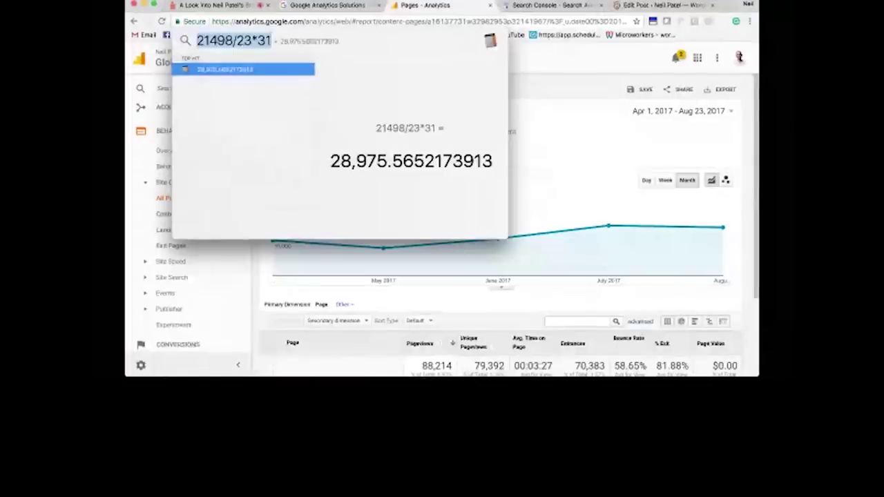
{"action": "key", "text": "BackSpace"}
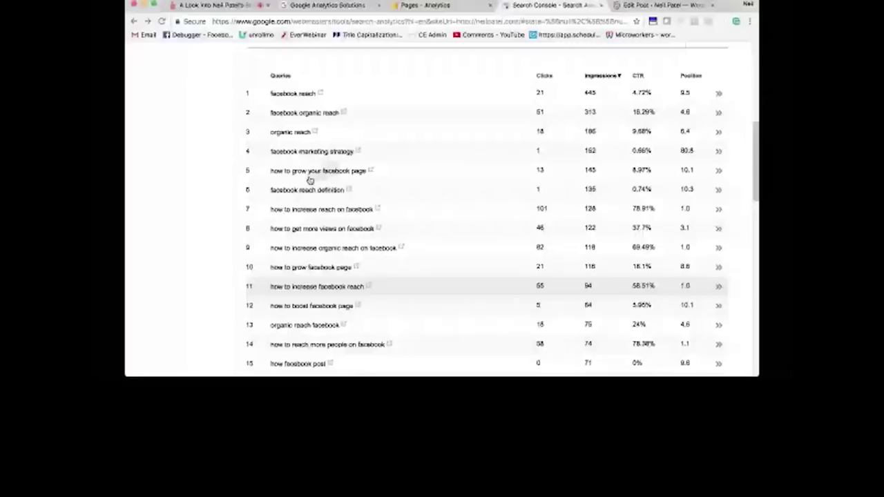
Step: In Search Console's Search Analytics, clear the existing filters, group by pages, and filter to /blog/how-to-get-300-real-targeted-instagram-followers-per-day/
{"action": "scroll", "coordinate": [309, 180], "scroll_direction": "up", "scroll_amount": 10}
{"action": "left_click", "coordinate": [196, 175]}
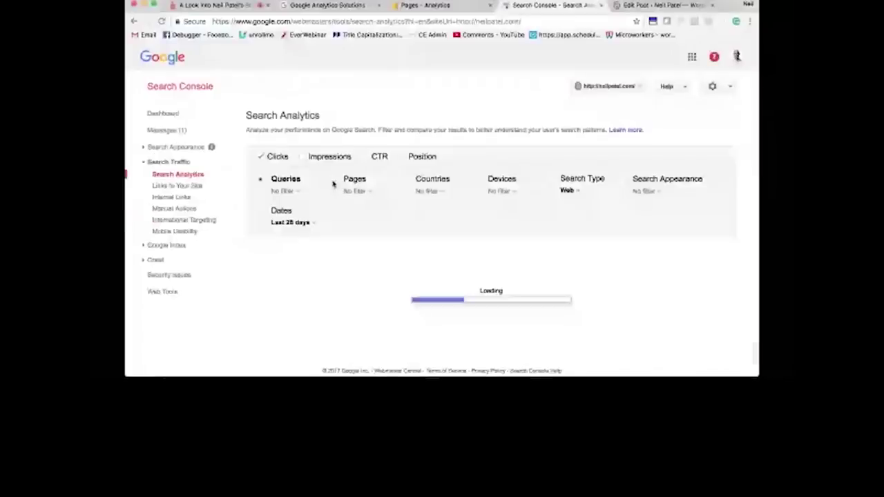
{"action": "left_click", "coordinate": [333, 180]}
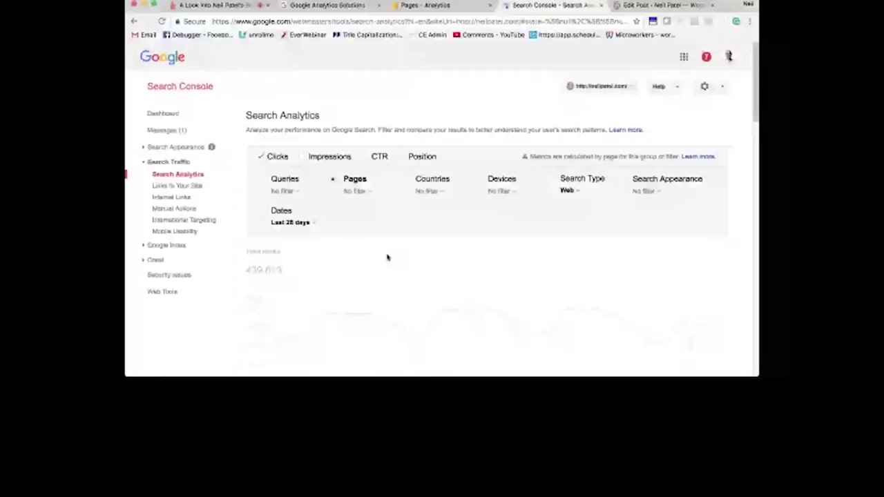
{"action": "scroll", "coordinate": [388, 258], "scroll_direction": "down", "scroll_amount": 10}
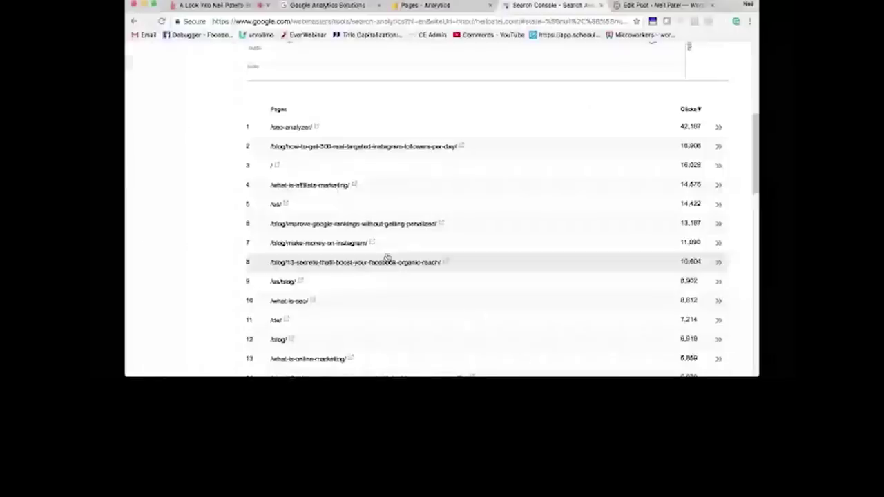
{"action": "left_click", "coordinate": [387, 147]}
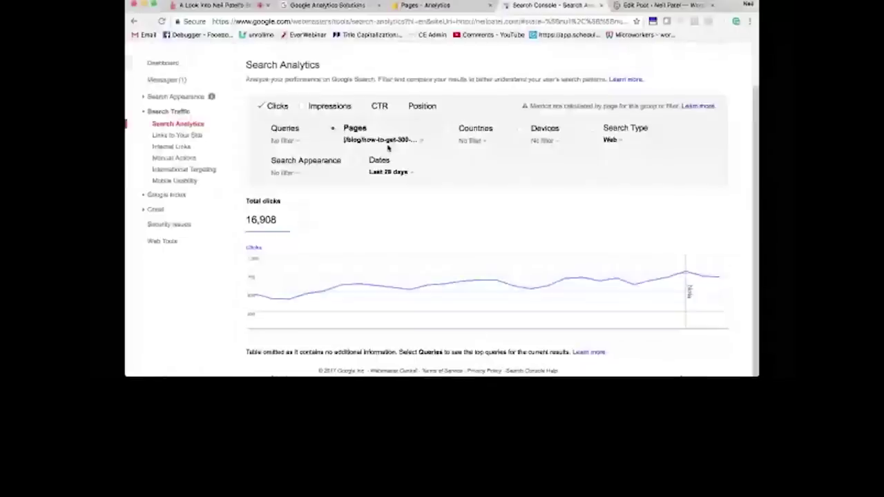
Step: Set the filtered page's date range to the last 90 days and examine its clicks trend
{"action": "left_click", "coordinate": [389, 172]}
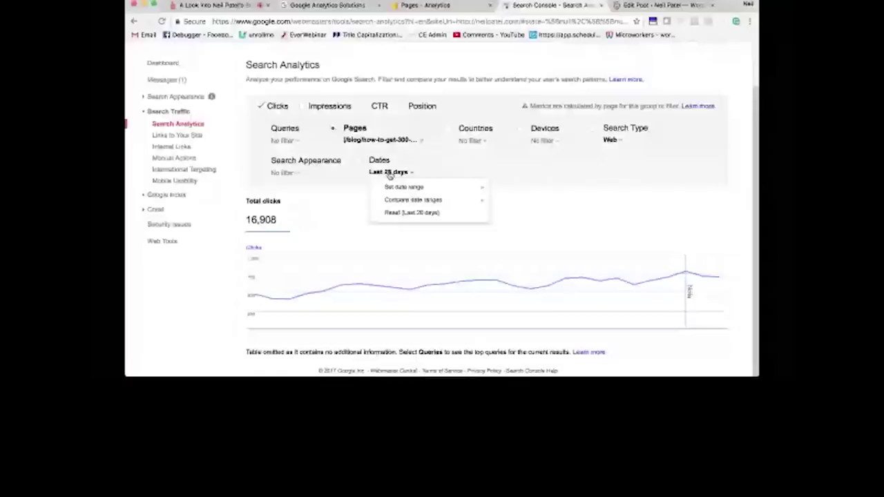
{"action": "mouse_move", "coordinate": [414, 187]}
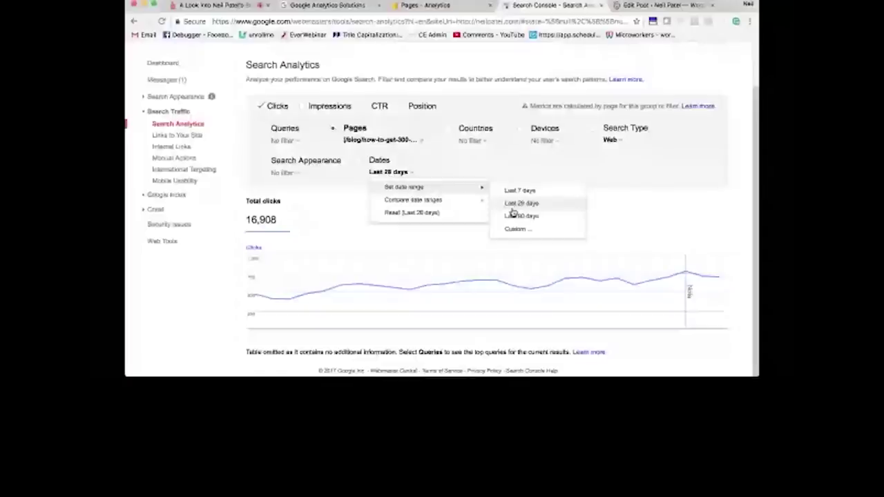
{"action": "left_click", "coordinate": [512, 216]}
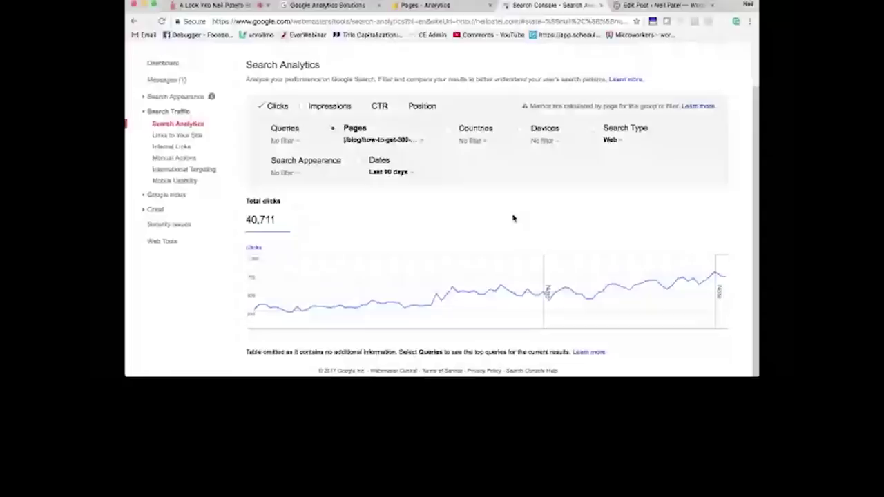
{"action": "mouse_move", "coordinate": [437, 299]}
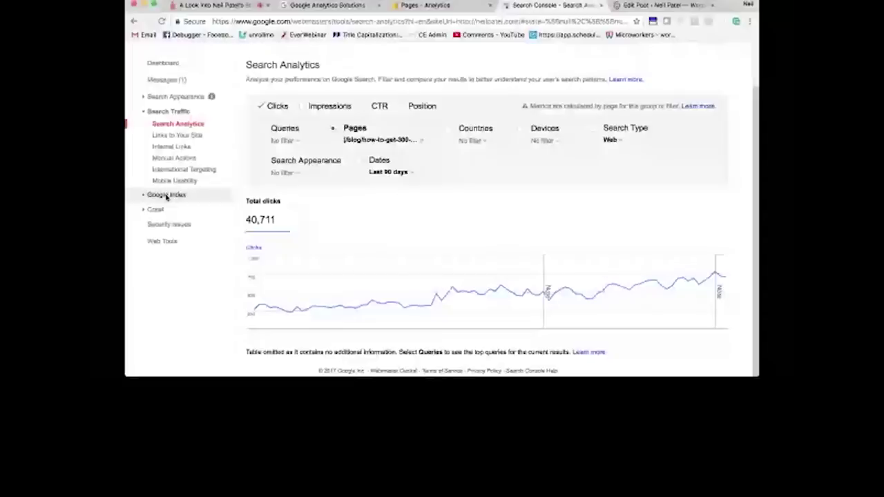
Step: Switch to the WordPress editor for the Facebook organic reach post and review its Yoast SEO snippet preview
{"action": "key", "text": "ctrl+Tab"}
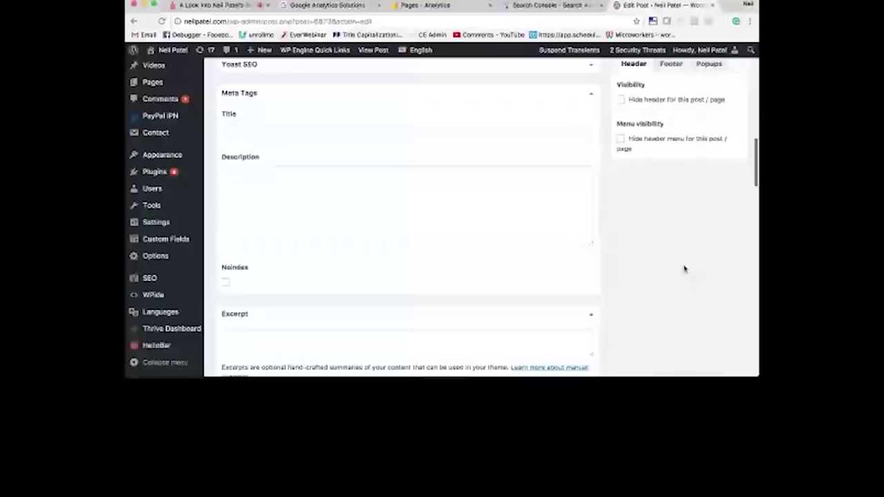
{"action": "scroll", "coordinate": [684, 269], "scroll_direction": "up", "scroll_amount": 5}
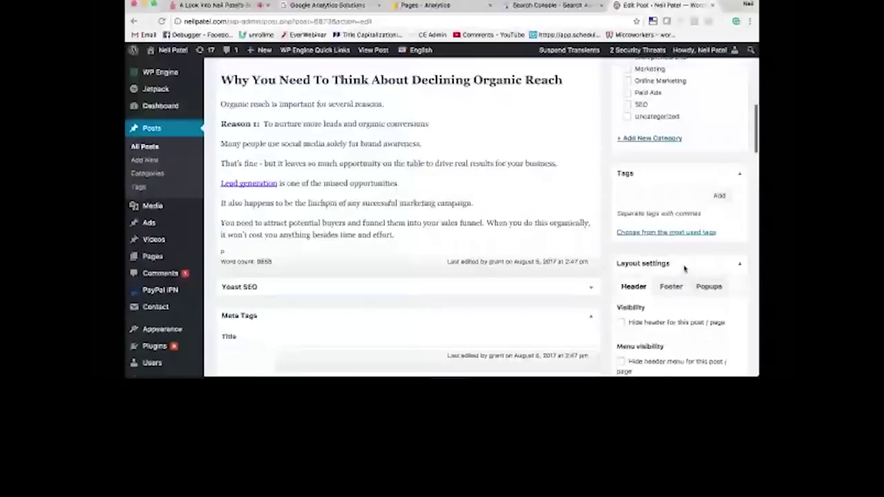
{"action": "scroll", "coordinate": [684, 269], "scroll_direction": "up", "scroll_amount": 10}
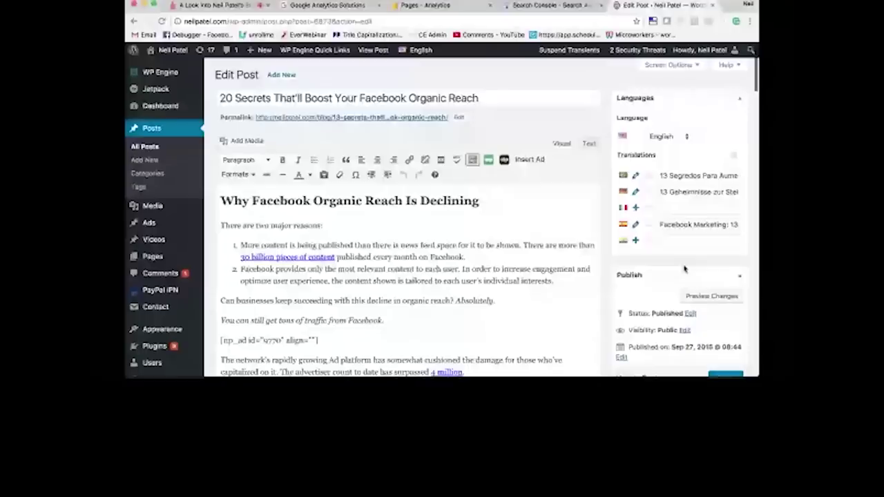
{"action": "scroll", "coordinate": [559, 245], "scroll_direction": "down", "scroll_amount": 10}
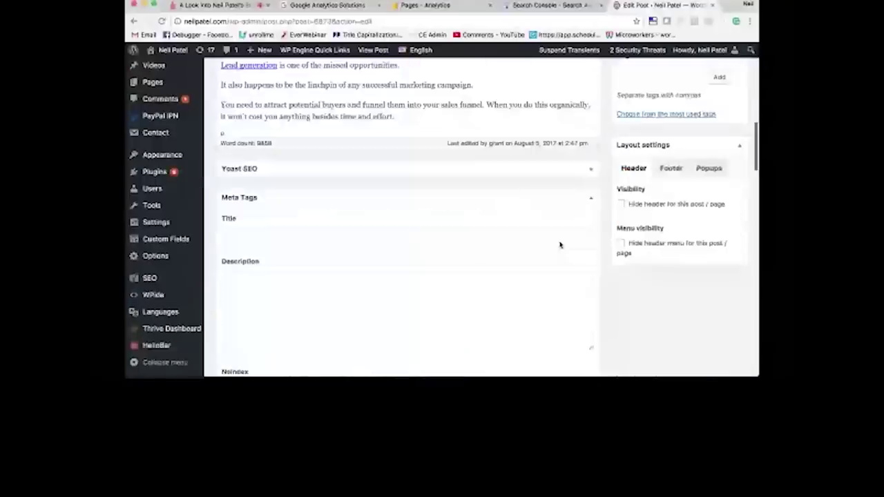
{"action": "scroll", "coordinate": [483, 234], "scroll_direction": "down", "scroll_amount": 1}
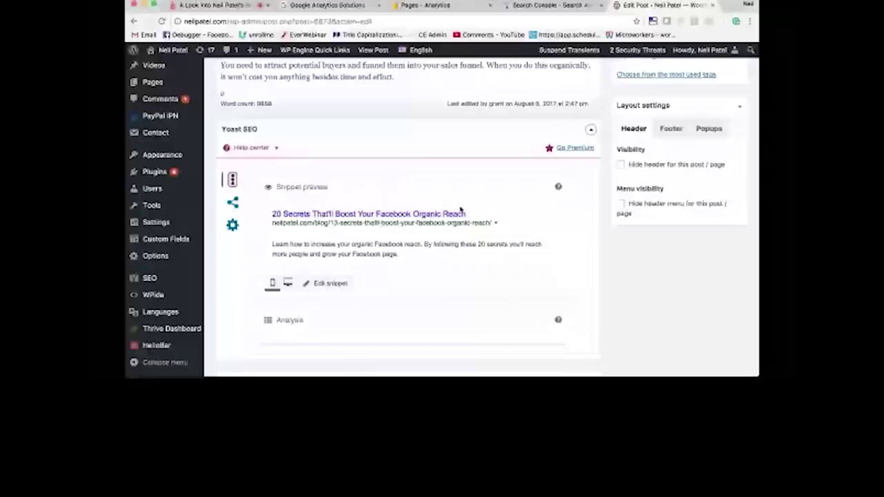
Step: Switch to Search Console, open Fetch as Google under Crawl, and review the earlier fetch and indexing requests
{"action": "left_click", "coordinate": [524, 8]}
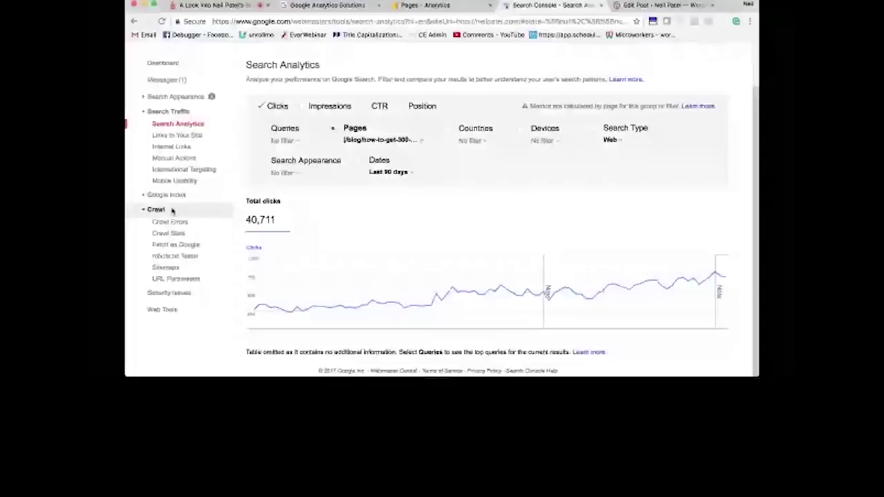
{"action": "left_click", "coordinate": [171, 245]}
{"action": "scroll", "coordinate": [381, 241], "scroll_direction": "down", "scroll_amount": 2}
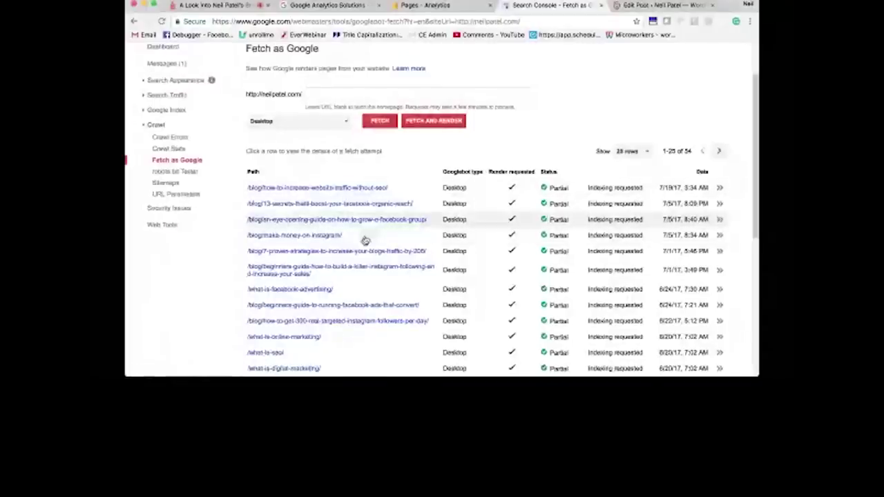
{"action": "scroll", "coordinate": [345, 310], "scroll_direction": "down", "scroll_amount": 1}
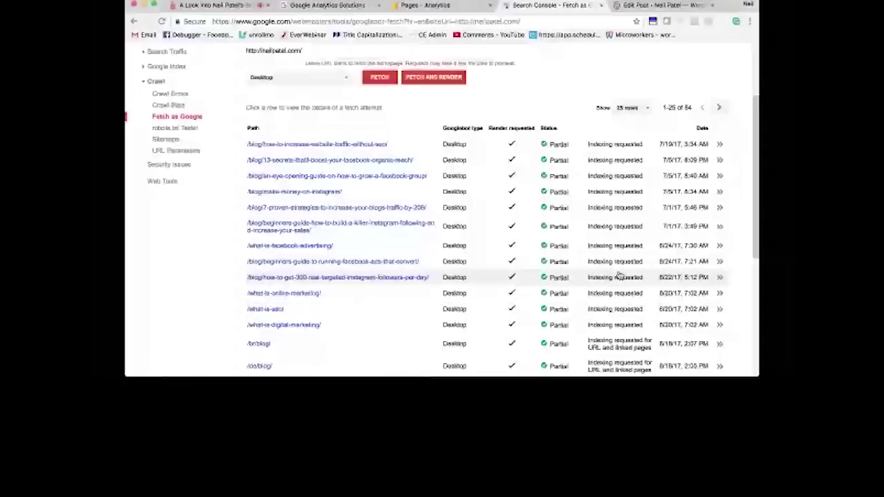
{"action": "scroll", "coordinate": [636, 269], "scroll_direction": "down", "scroll_amount": 1}
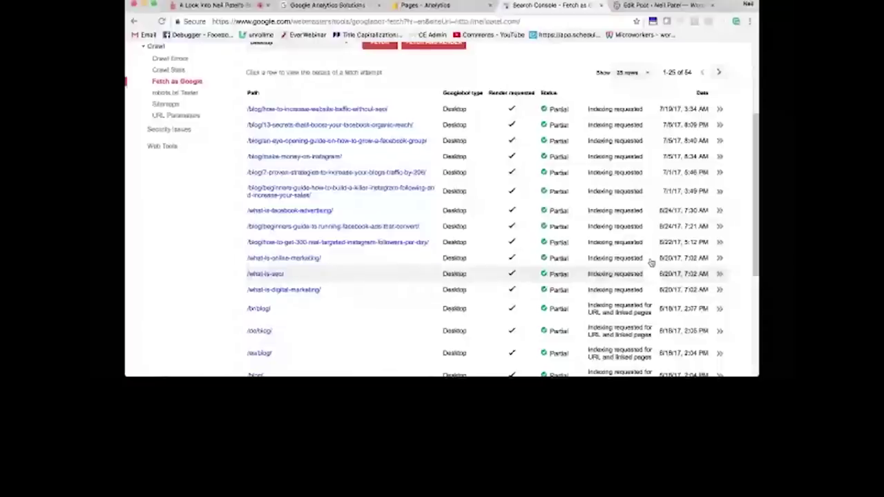
Step: Fetch and render the homepage, open its indexing request to view the submit methods, and close it without submitting
{"action": "left_click", "coordinate": [651, 262]}
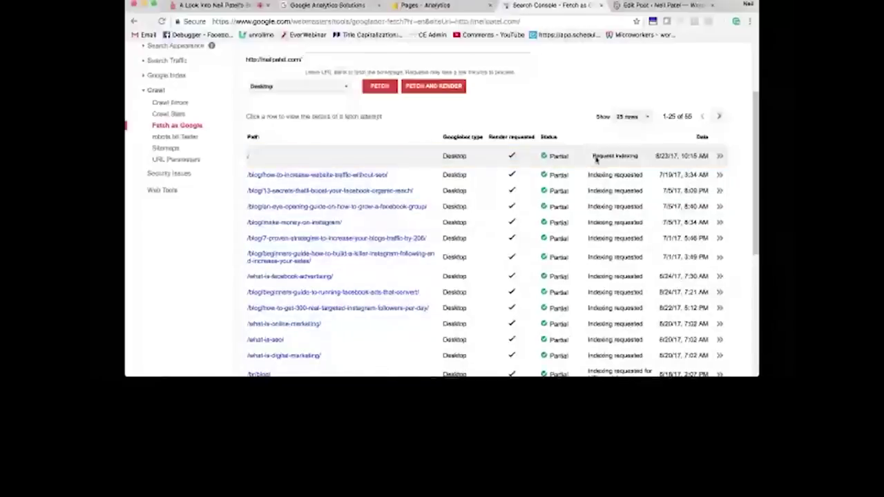
{"action": "left_click", "coordinate": [597, 157]}
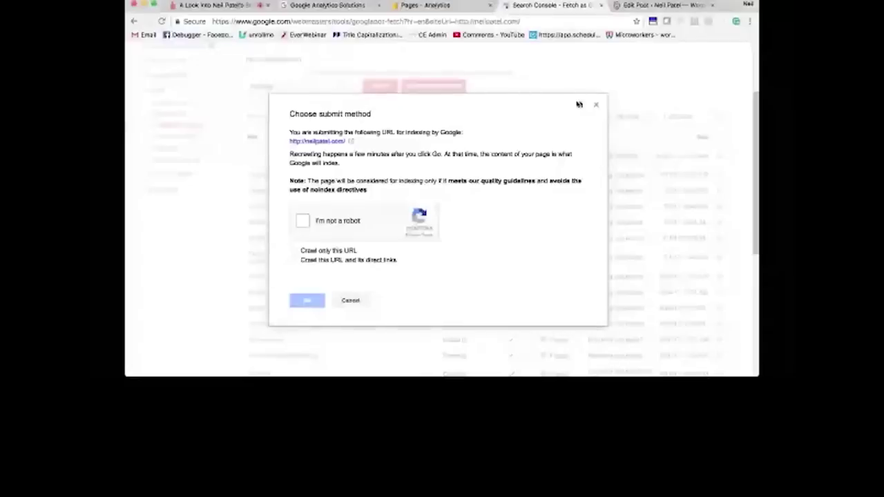
{"action": "left_click", "coordinate": [595, 105]}
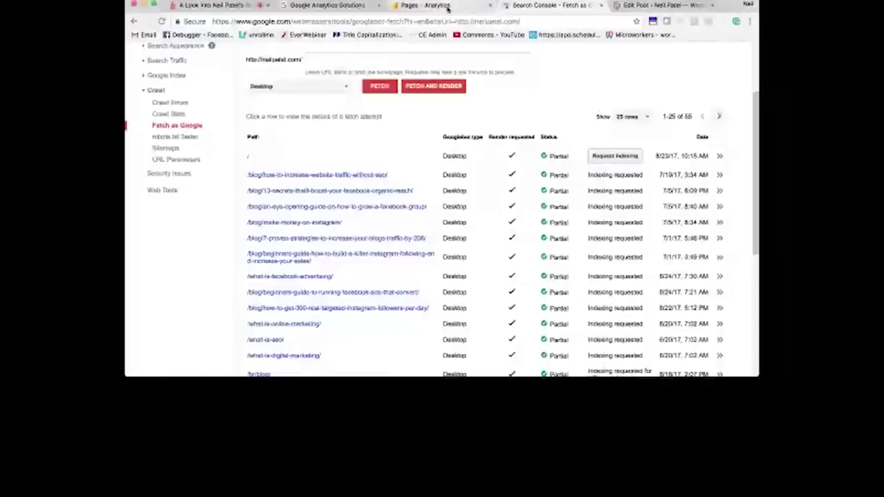
Step: Return to the unfiltered Search Analytics report under Search Traffic
{"action": "scroll", "coordinate": [258, 200], "scroll_direction": "up", "scroll_amount": 3}
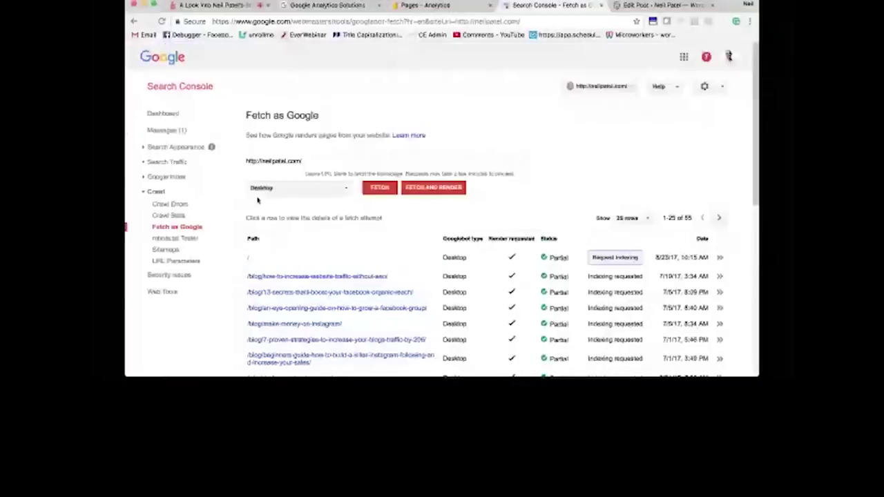
{"action": "left_click", "coordinate": [168, 162]}
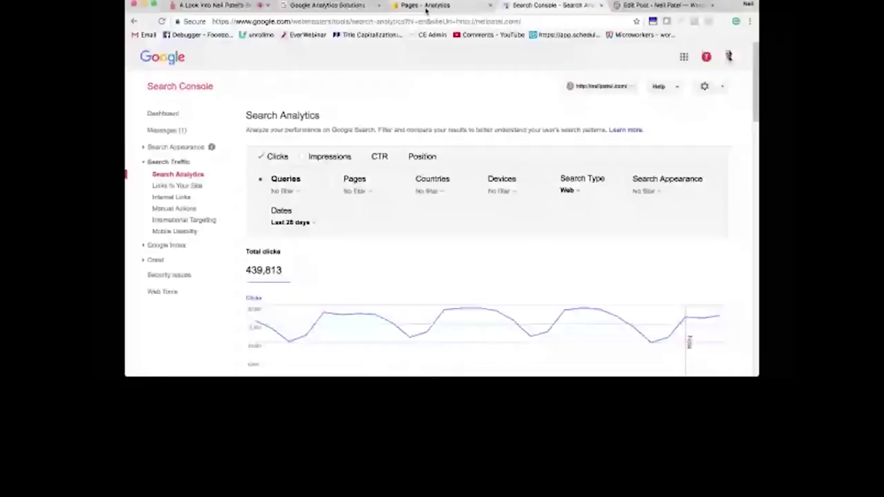
Step: Switch to Google Analytics, open the Organic Keywords report under Acquisition, and view its keyword data for the Brazil view
{"action": "left_click", "coordinate": [426, 8]}
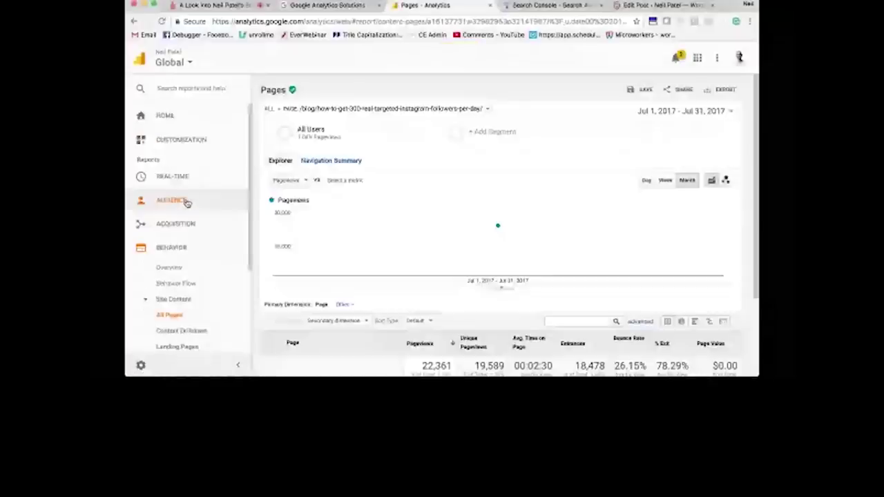
{"action": "left_click", "coordinate": [185, 201]}
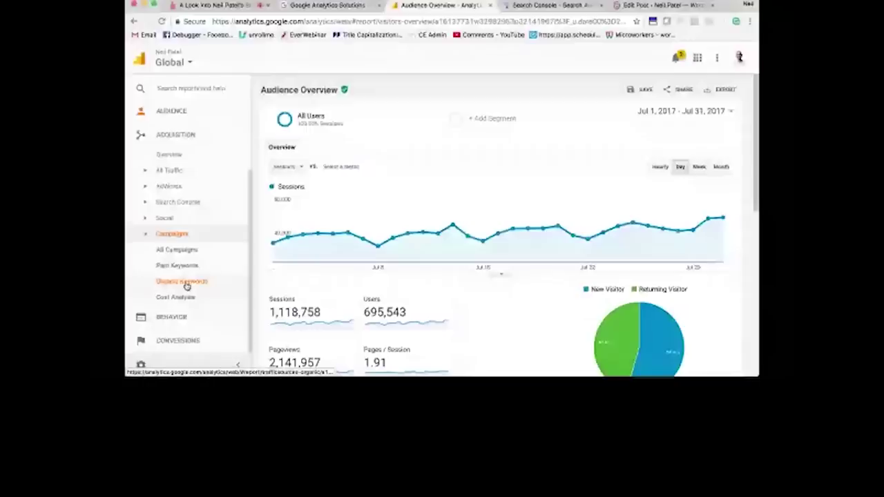
{"action": "left_click", "coordinate": [182, 281]}
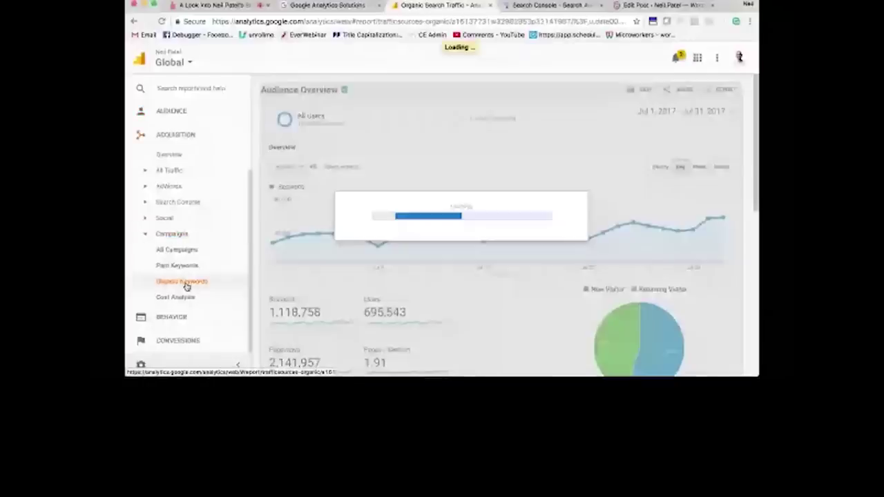
{"action": "scroll", "coordinate": [405, 288], "scroll_direction": "down", "scroll_amount": 3}
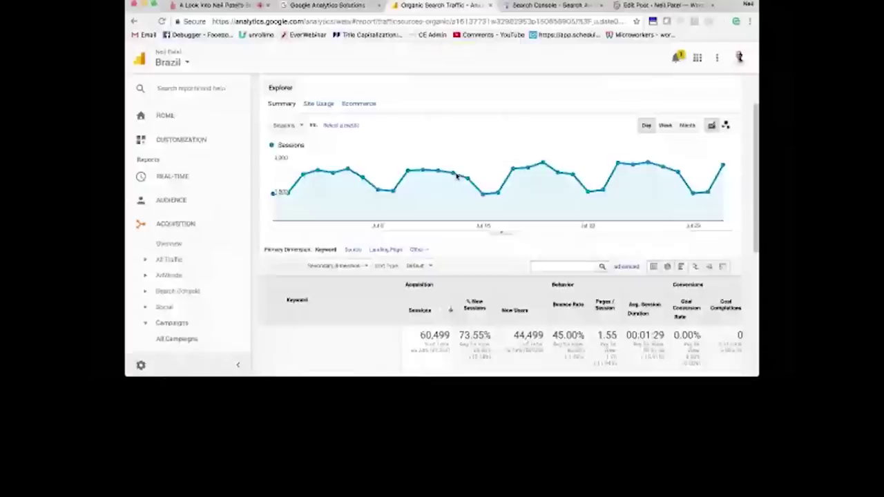
Step: Check the Brazil view's organic sessions and subtract them in Spotlight with the calculation 505-60
{"action": "scroll", "coordinate": [457, 177], "scroll_direction": "down", "scroll_amount": 1}
{"action": "key", "text": "super+space"}
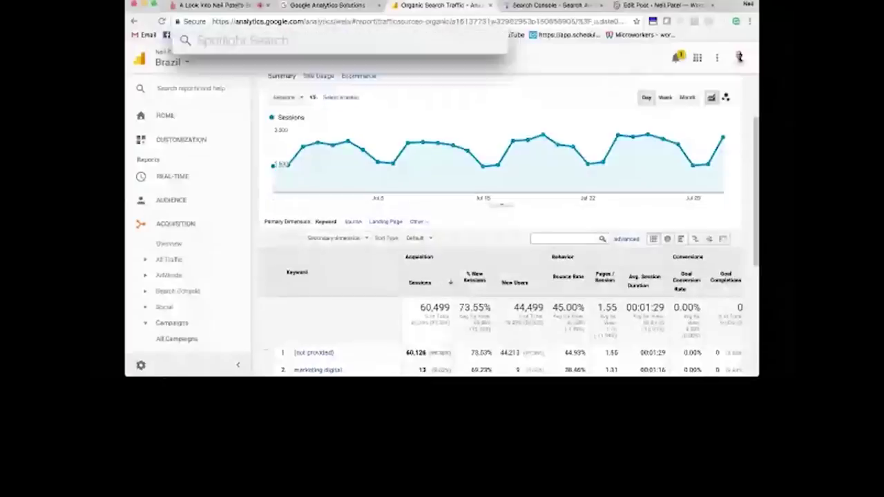
{"action": "type", "text": "505-6"}
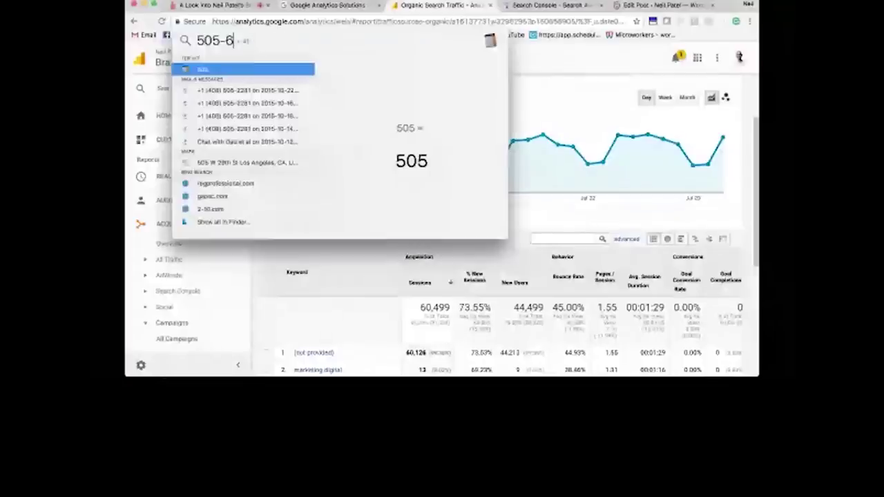
{"action": "key", "text": "Escape"}
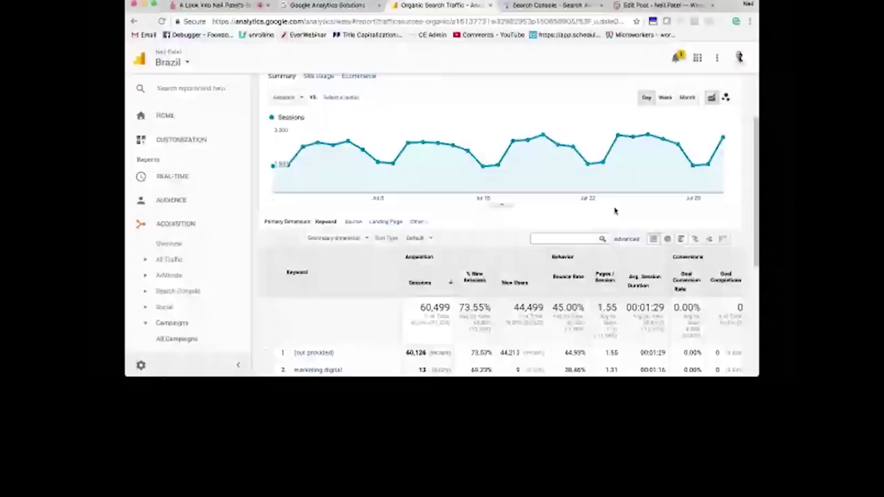
Step: Switch the organic keywords report to the Spanish view and extend the Spotlight calculation to 505-60-35
{"action": "key", "text": "a"}
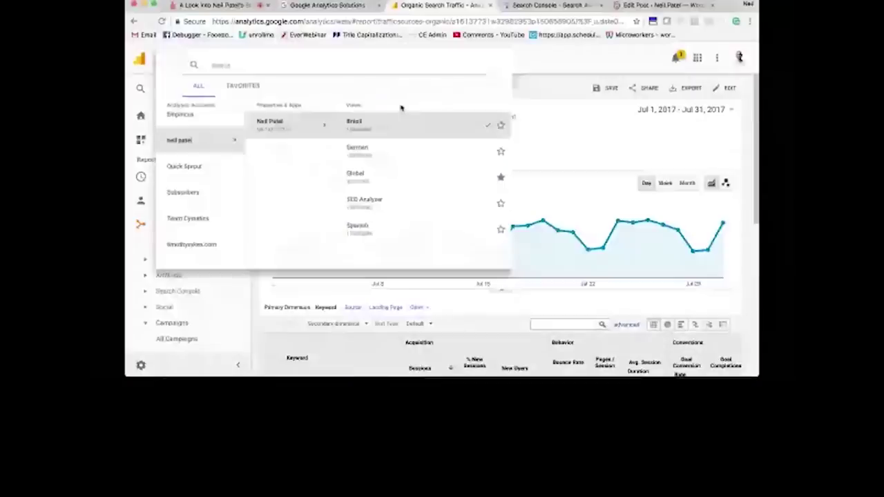
{"action": "left_click", "coordinate": [401, 230]}
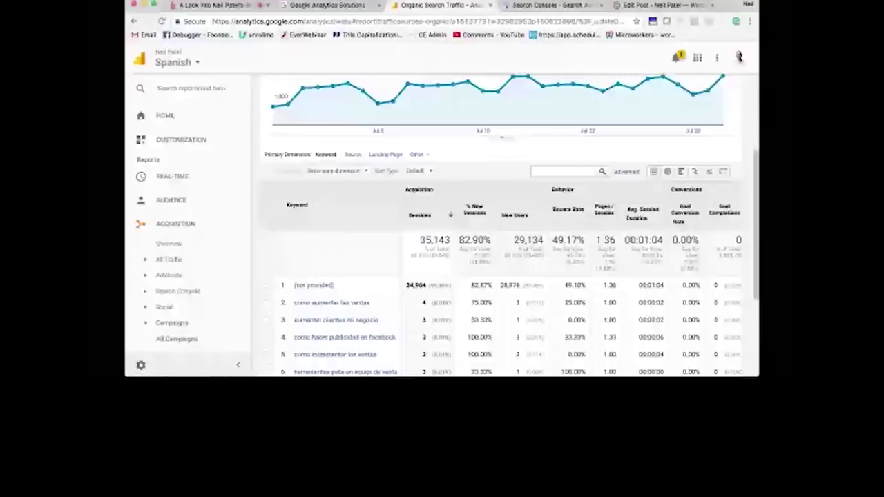
{"action": "key", "text": "super+space"}
{"action": "type", "text": "505-60-35"}
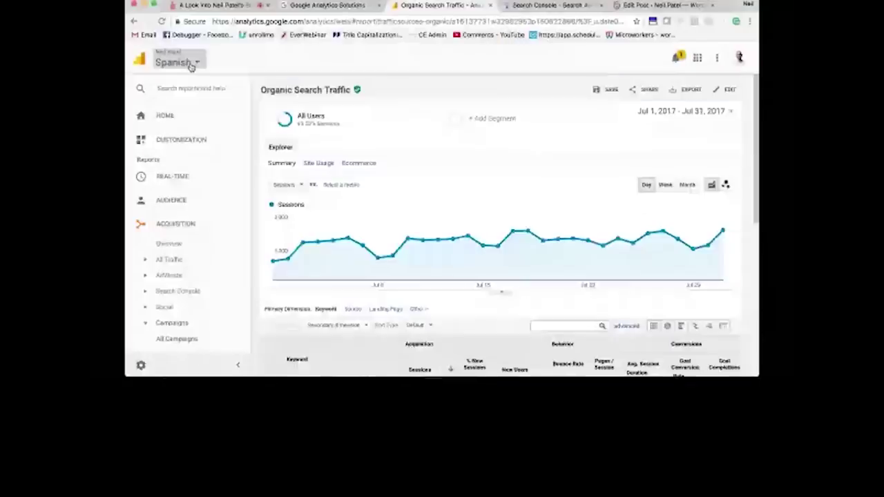
Step: Switch the report to the German view, check its organic sessions, and extend the Spotlight calculation to 505-60-35-12
{"action": "left_click", "coordinate": [191, 66]}
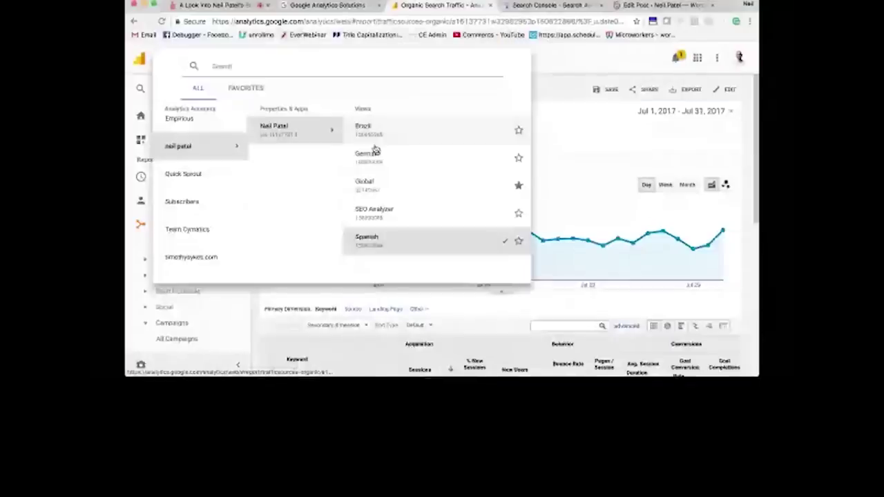
{"action": "left_click", "coordinate": [367, 153]}
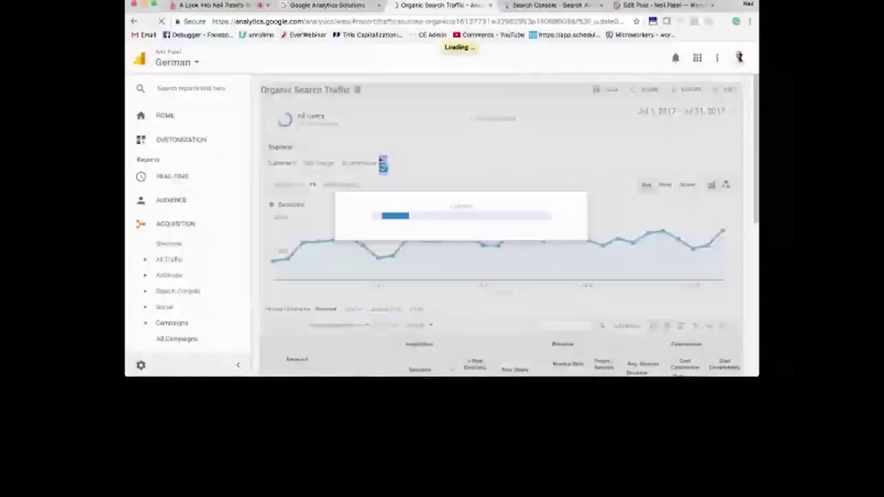
{"action": "scroll", "coordinate": [382, 164], "scroll_direction": "down", "scroll_amount": 3}
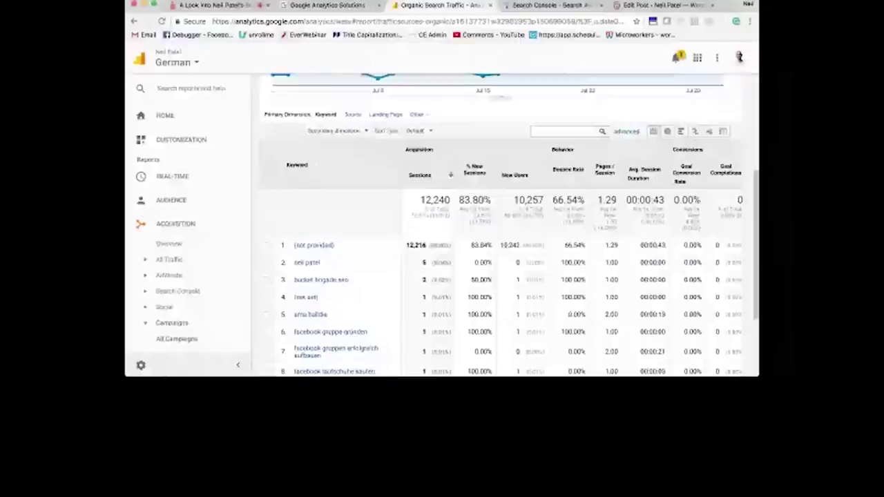
{"action": "key", "text": "super+space"}
{"action": "type", "text": "505-60-35-12"}
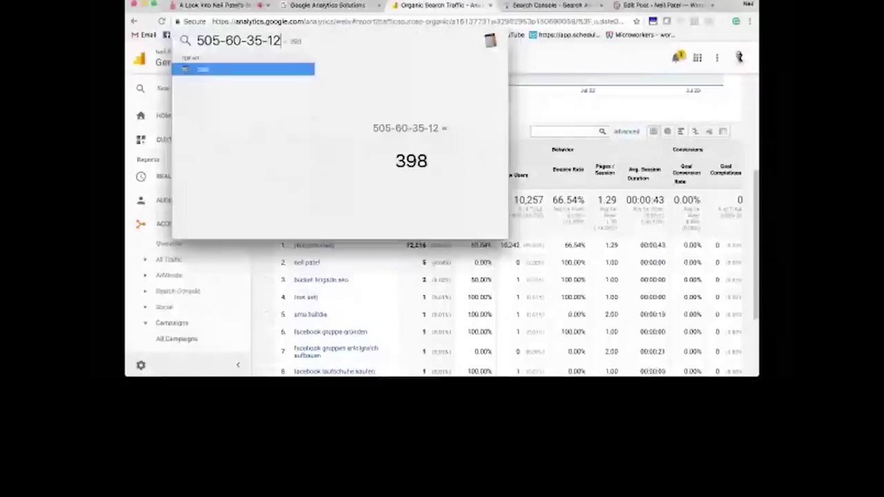
Step: Replace the Spotlight calculation with 398000 followed by a division sign, and close Spotlight
{"action": "key", "text": "super+a"}
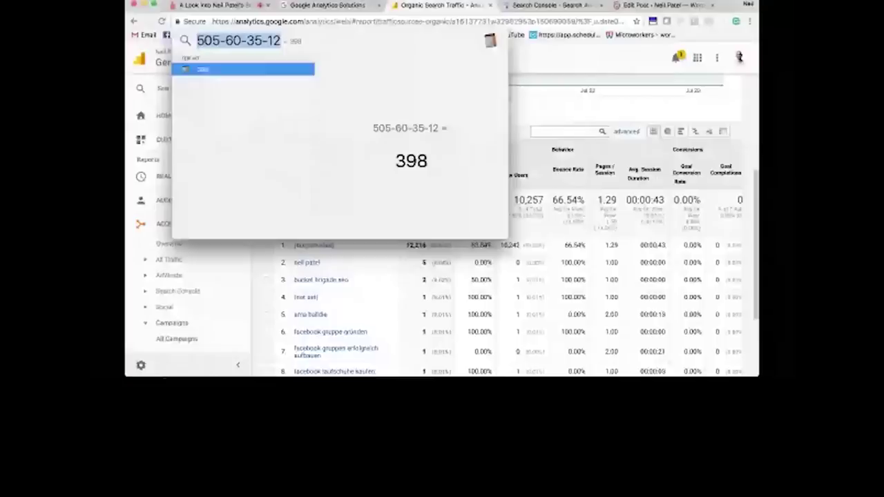
{"action": "type", "text": "39800"}
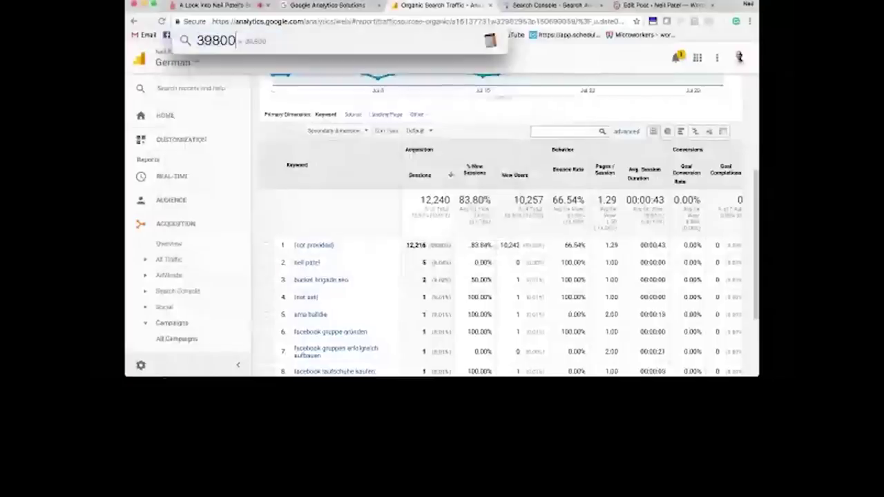
{"action": "type", "text": "0"}
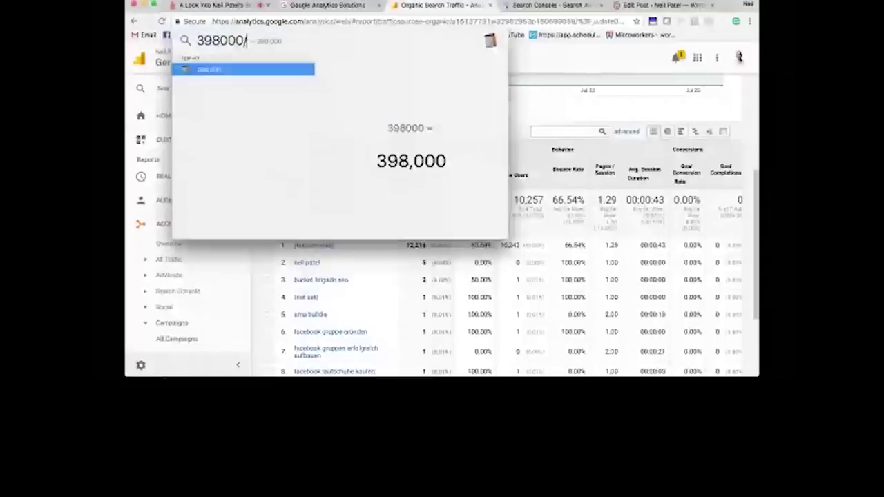
{"action": "key", "text": "Escape"}
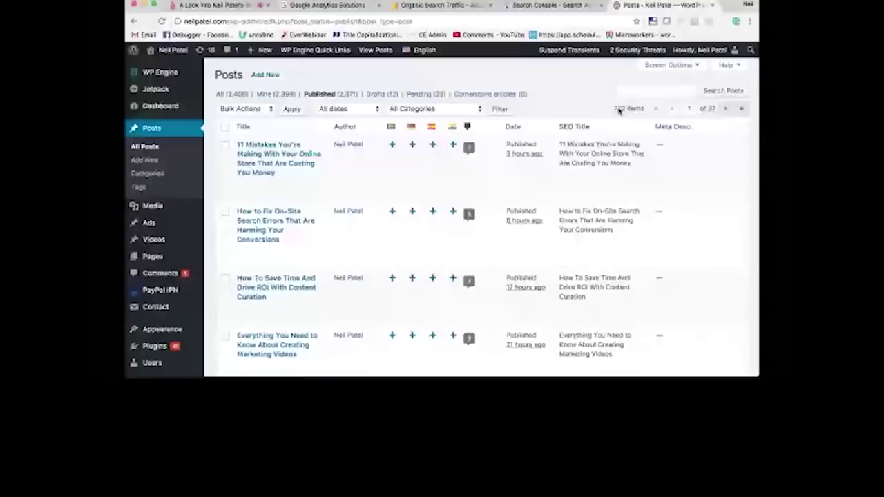
Step: With the published posts list open in WordPress, calculate 398000/722 in Spotlight and clear the calculation
{"action": "key", "text": "super+space"}
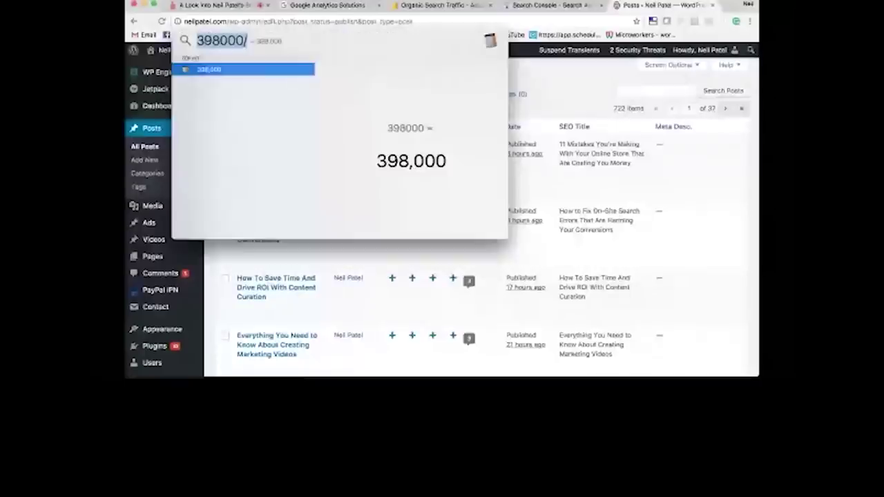
{"action": "key", "text": "Right"}
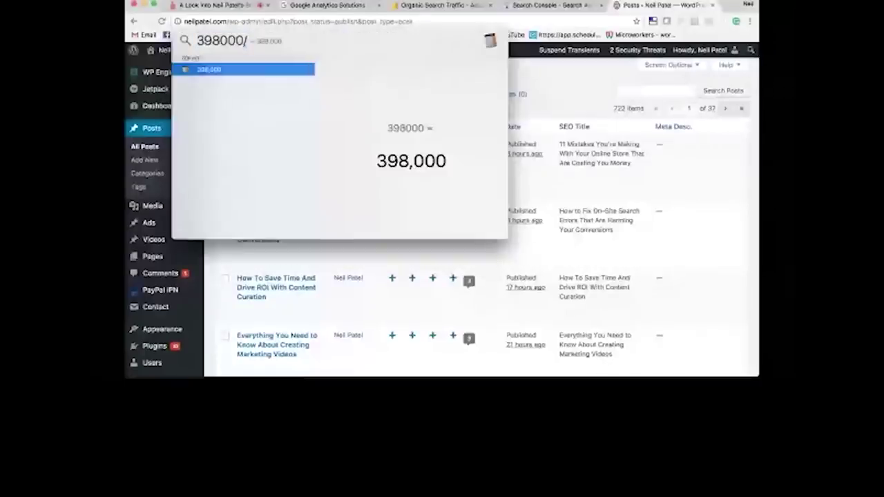
{"action": "type", "text": "/722"}
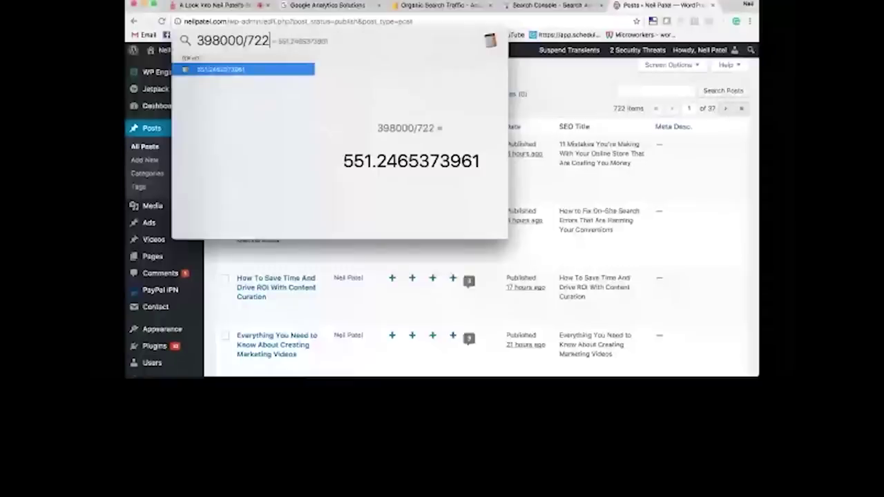
{"action": "key", "text": "super+a"}
{"action": "key", "text": "BackSpace"}
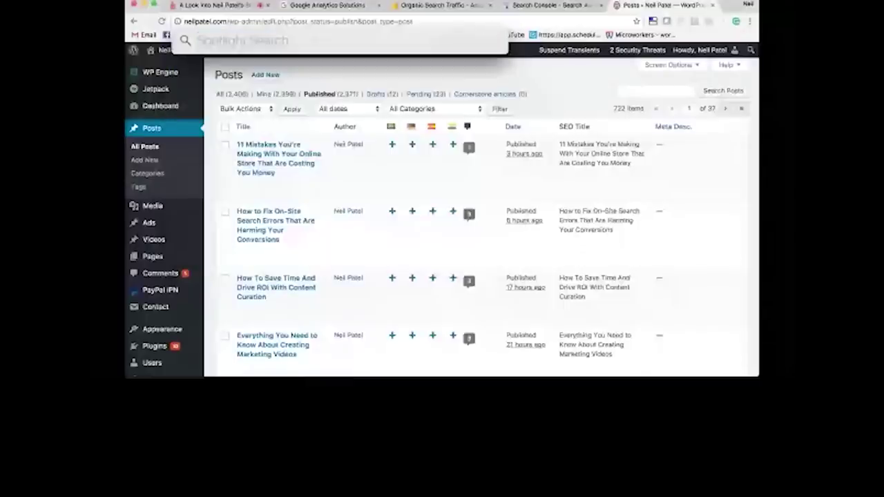
Step: Return to Google Analytics and open the All Pages report under Site Content in Behavior
{"action": "left_click", "coordinate": [549, 6]}
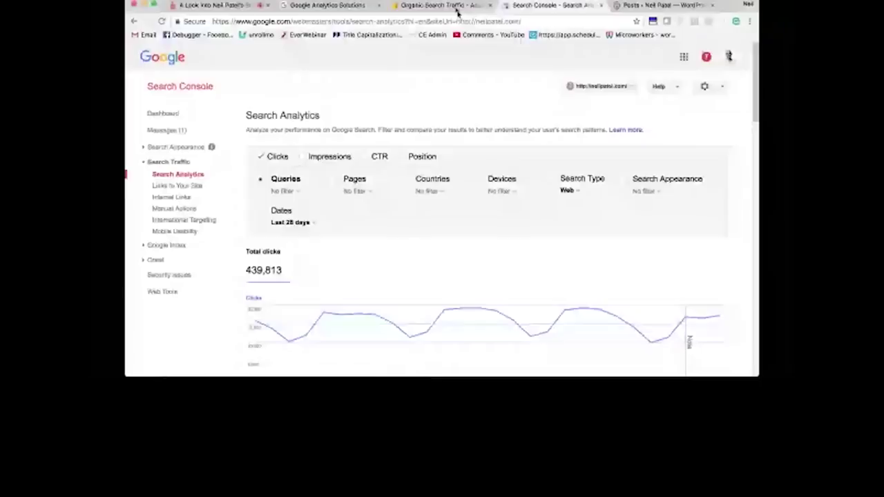
{"action": "left_click", "coordinate": [457, 7]}
{"action": "scroll", "coordinate": [207, 281], "scroll_direction": "down", "scroll_amount": 5}
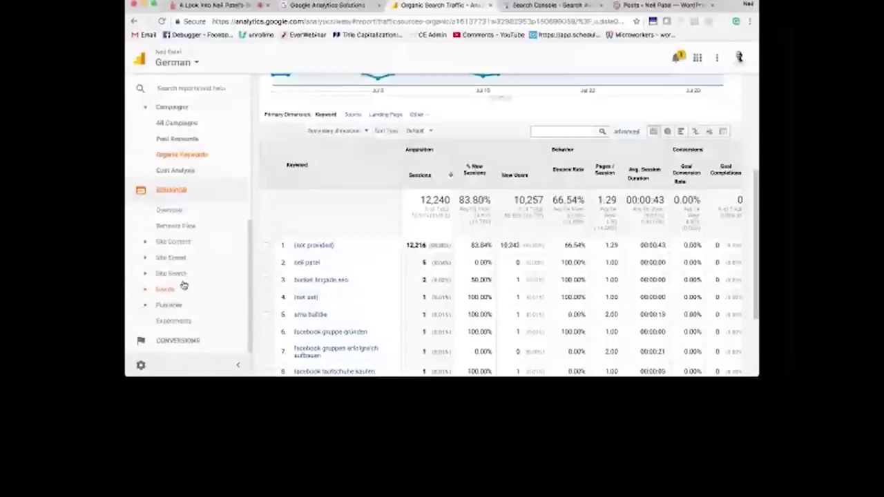
{"action": "left_click", "coordinate": [181, 242]}
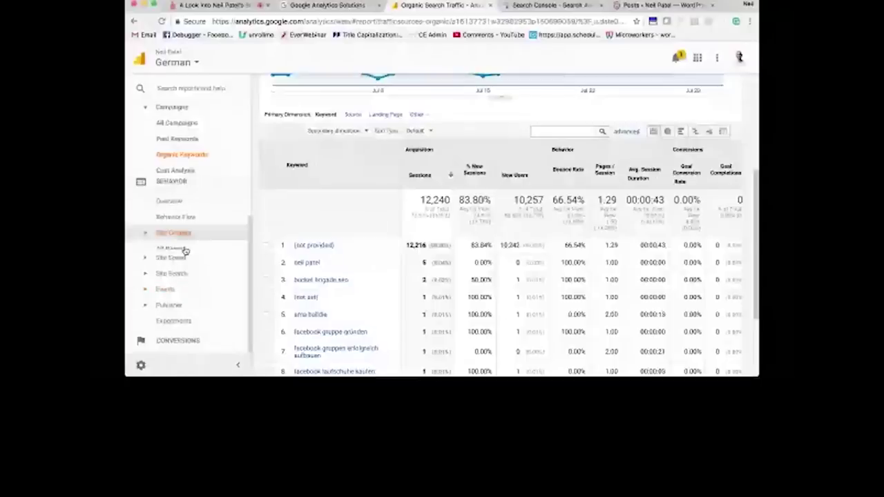
{"action": "left_click", "coordinate": [181, 248]}
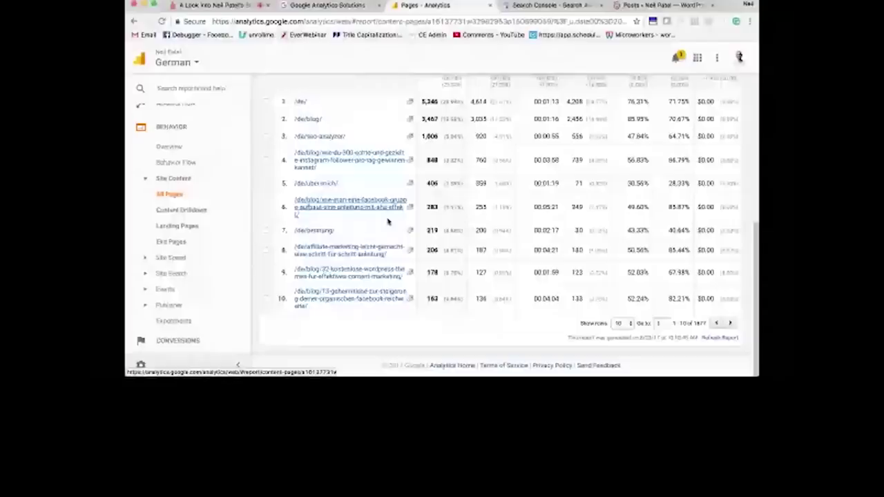
Step: Switch the All Pages report to the Global view and set it to show 1000 rows
{"action": "scroll", "coordinate": [387, 221], "scroll_direction": "up", "scroll_amount": 3}
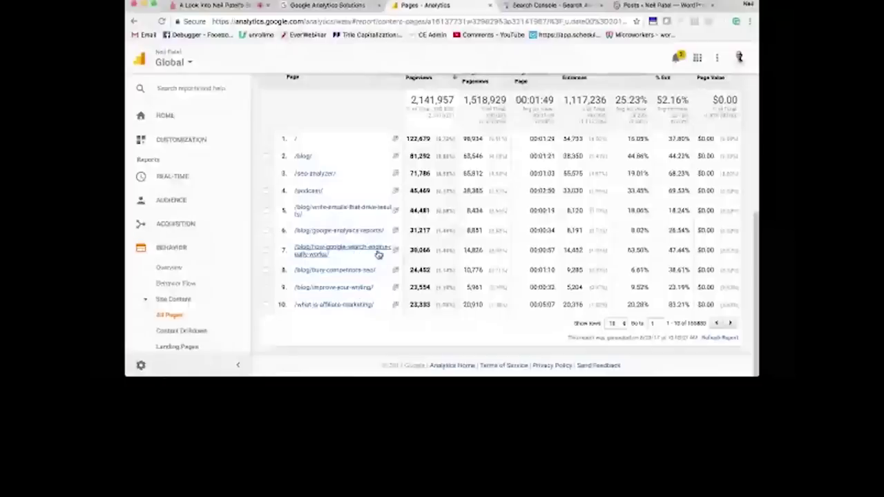
{"action": "left_click", "coordinate": [614, 324]}
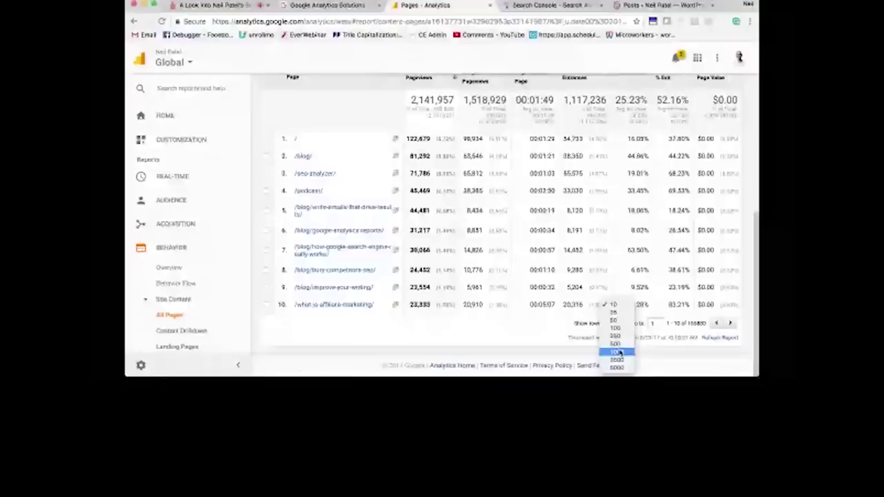
{"action": "left_click", "coordinate": [617, 352]}
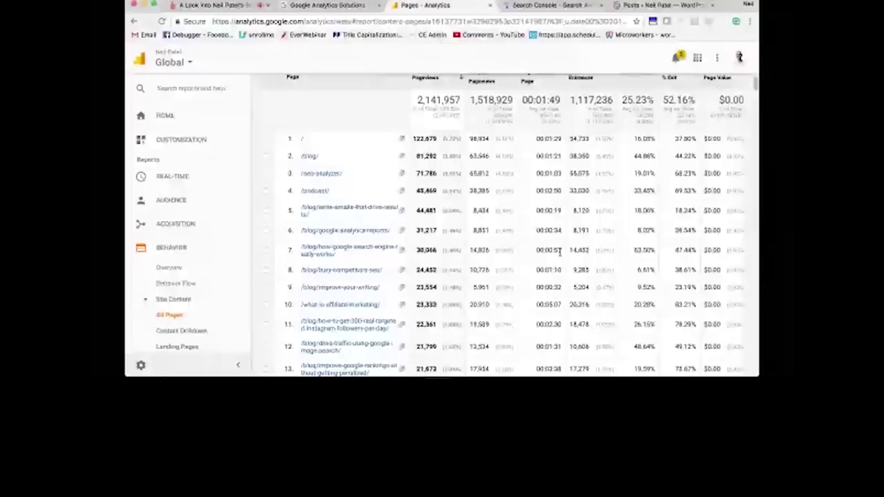
Step: Examine the pageviews of individual blog posts down through the All Pages list to about row 640
{"action": "scroll", "coordinate": [559, 252], "scroll_direction": "down", "scroll_amount": 15}
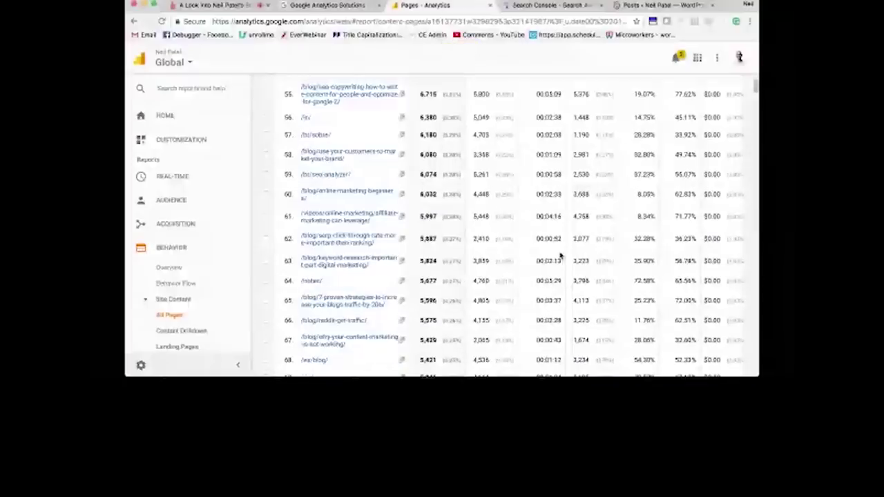
{"action": "scroll", "coordinate": [559, 256], "scroll_direction": "down", "scroll_amount": 12}
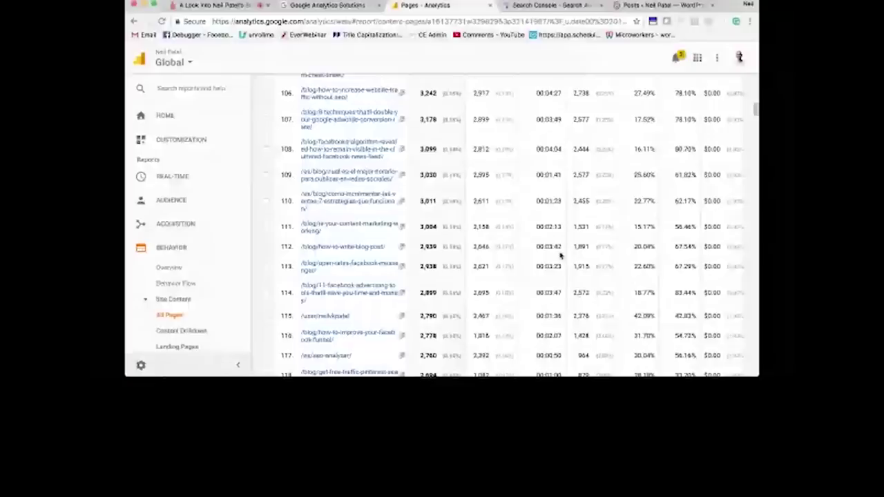
{"action": "scroll", "coordinate": [440, 237], "scroll_direction": "down", "scroll_amount": 2}
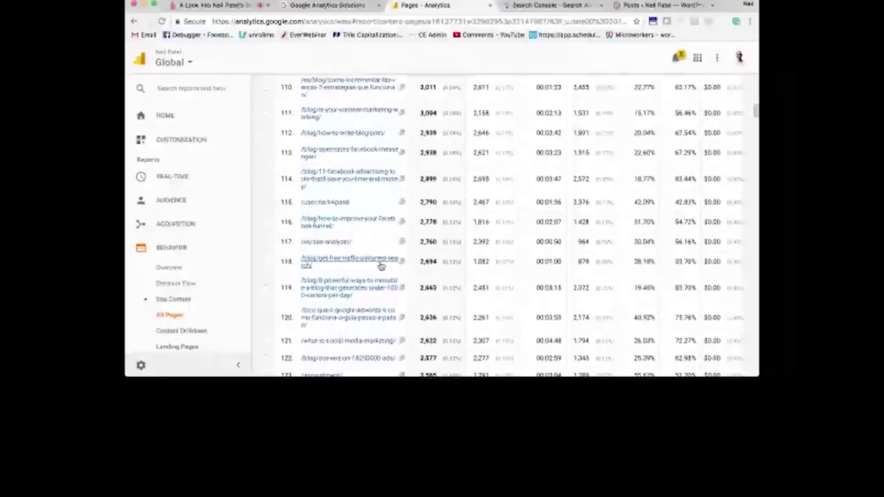
{"action": "scroll", "coordinate": [462, 257], "scroll_direction": "down", "scroll_amount": 20}
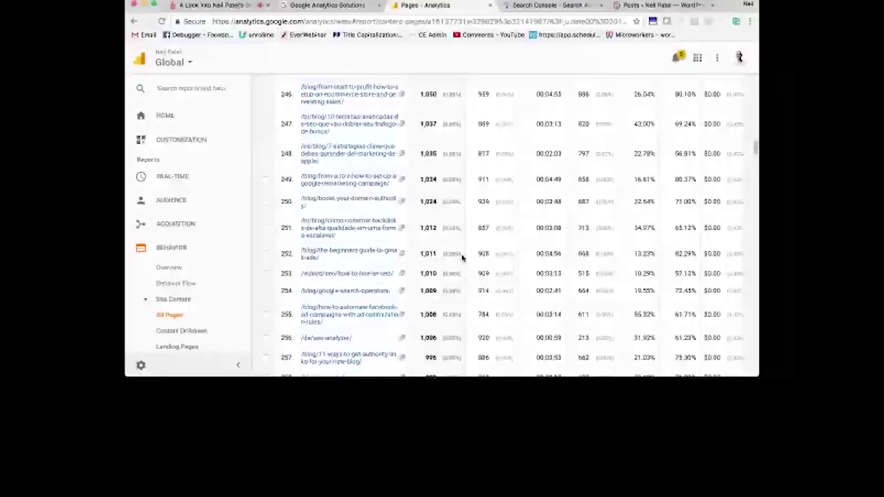
{"action": "scroll", "coordinate": [462, 257], "scroll_direction": "down", "scroll_amount": 3}
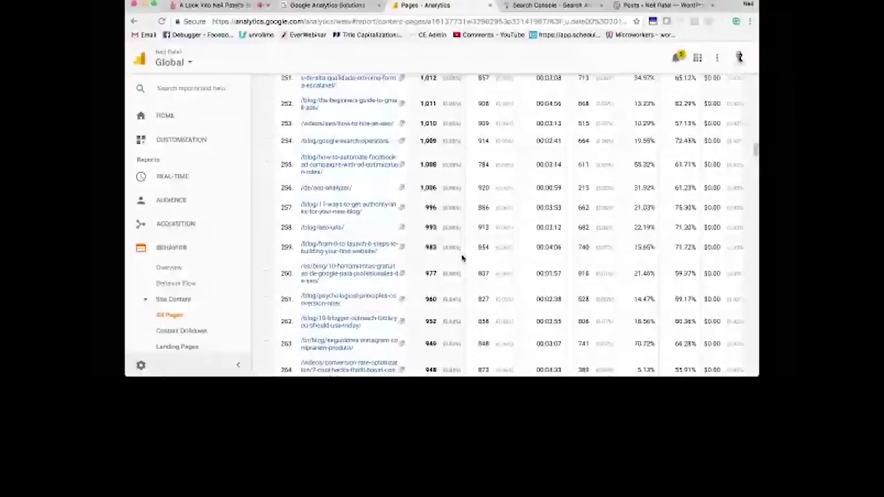
{"action": "scroll", "coordinate": [462, 256], "scroll_direction": "down", "scroll_amount": 15}
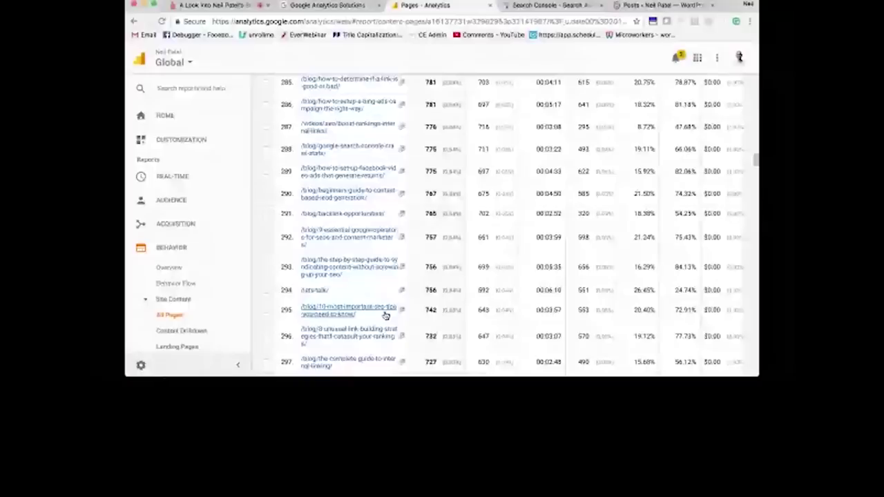
{"action": "scroll", "coordinate": [377, 276], "scroll_direction": "down", "scroll_amount": 10}
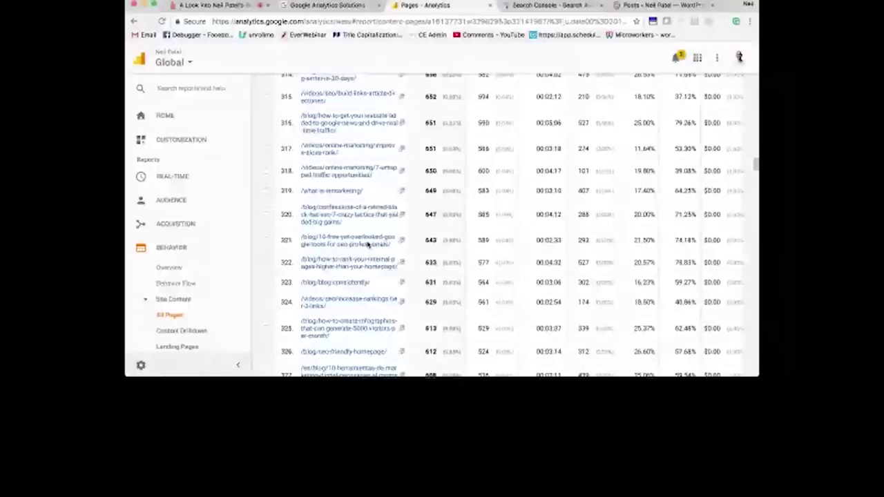
{"action": "scroll", "coordinate": [368, 245], "scroll_direction": "down", "scroll_amount": 2}
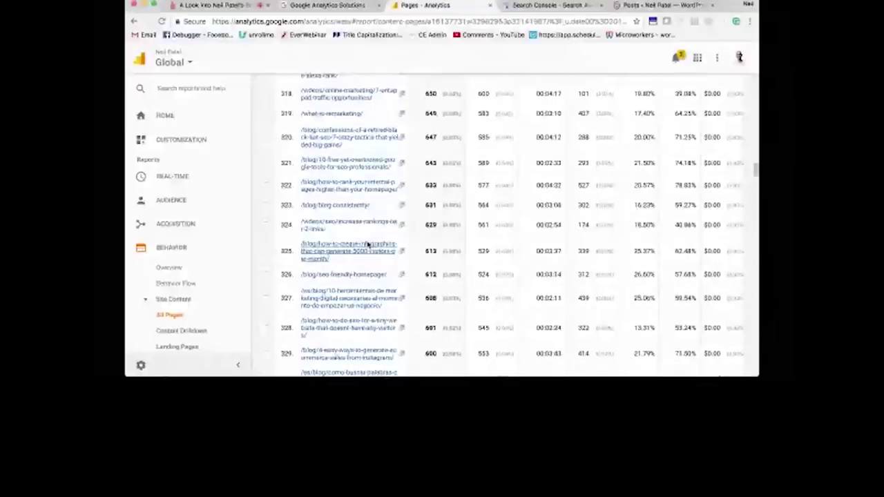
{"action": "scroll", "coordinate": [368, 245], "scroll_direction": "down", "scroll_amount": 20}
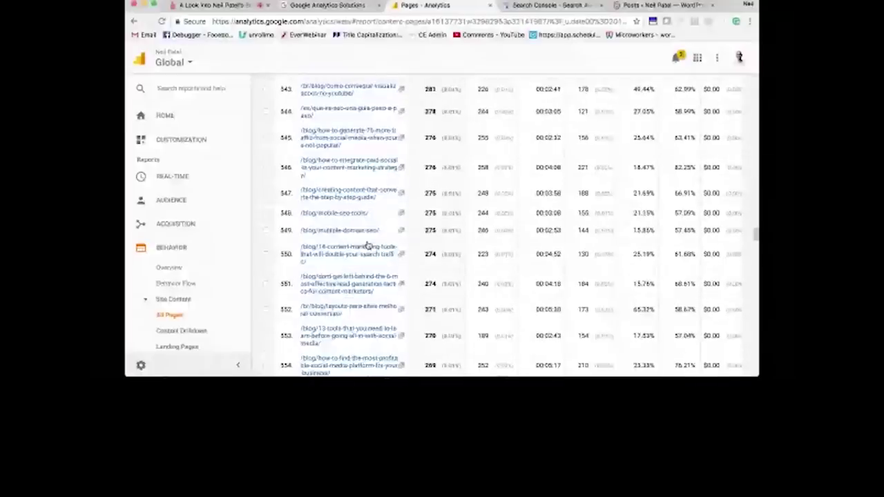
{"action": "scroll", "coordinate": [368, 246], "scroll_direction": "down", "scroll_amount": 12}
{"action": "scroll", "coordinate": [368, 246], "scroll_direction": "down", "scroll_amount": 5}
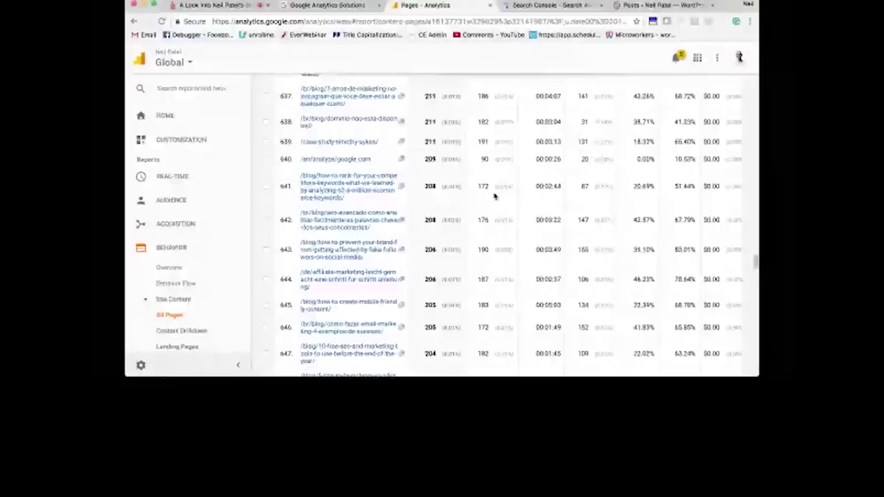
Step: Examine the pageviews of the lower-ranked blog posts in the All Pages list, down to about row 950
{"action": "scroll", "coordinate": [494, 197], "scroll_direction": "down", "scroll_amount": 10}
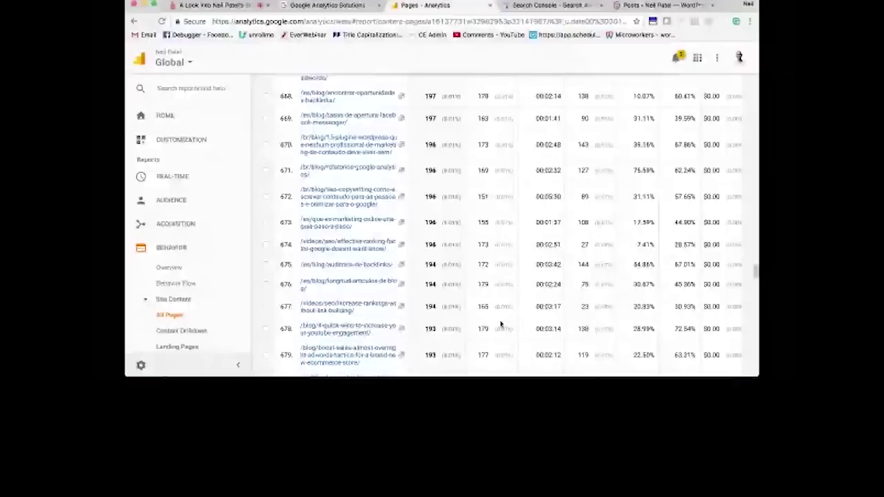
{"action": "scroll", "coordinate": [501, 323], "scroll_direction": "down", "scroll_amount": 20}
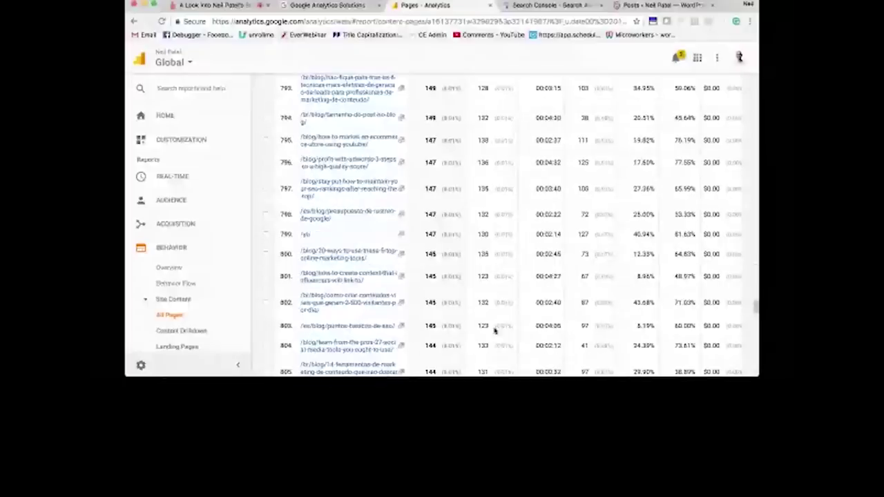
{"action": "scroll", "coordinate": [494, 331], "scroll_direction": "down", "scroll_amount": 20}
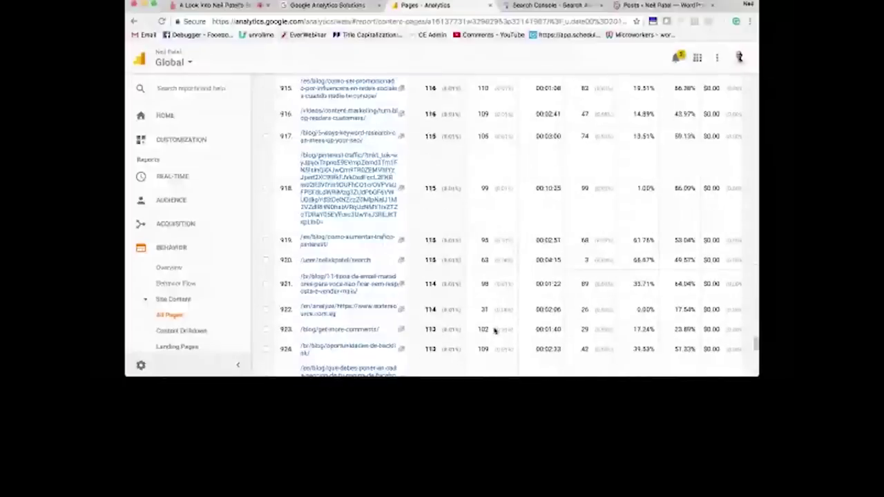
{"action": "scroll", "coordinate": [495, 331], "scroll_direction": "down", "scroll_amount": 10}
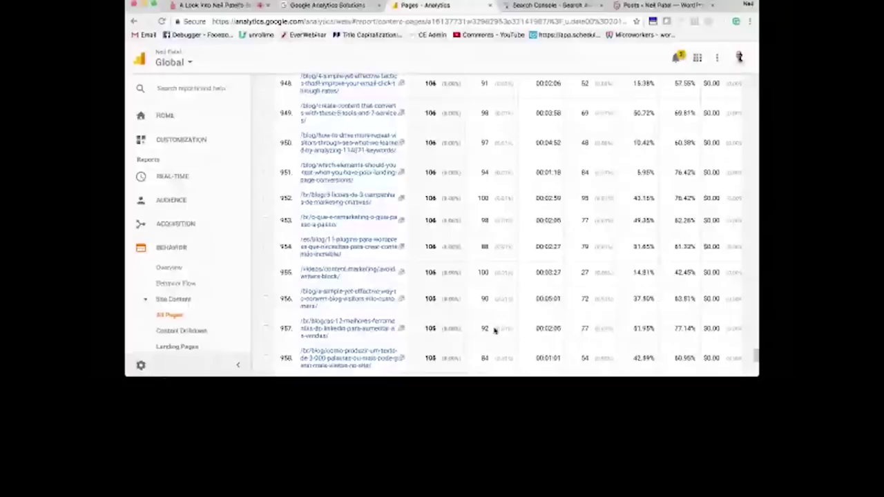
{"action": "scroll", "coordinate": [368, 291], "scroll_direction": "down", "scroll_amount": 1}
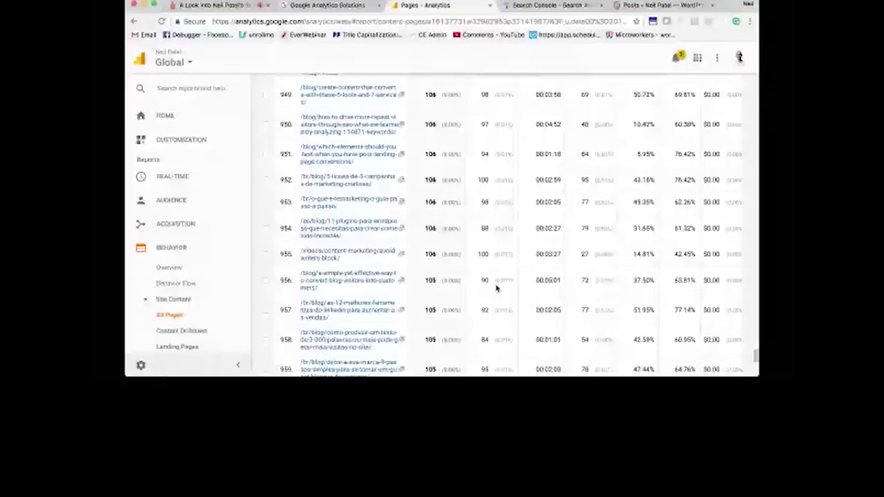
Step: Switch to Search Console and group the Search Analytics report by Pages
{"action": "left_click", "coordinate": [562, 4]}
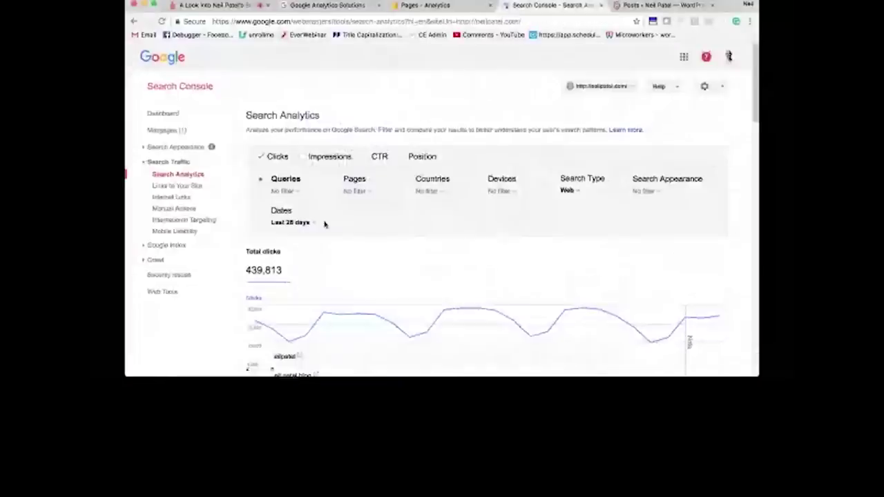
{"action": "left_click", "coordinate": [333, 180]}
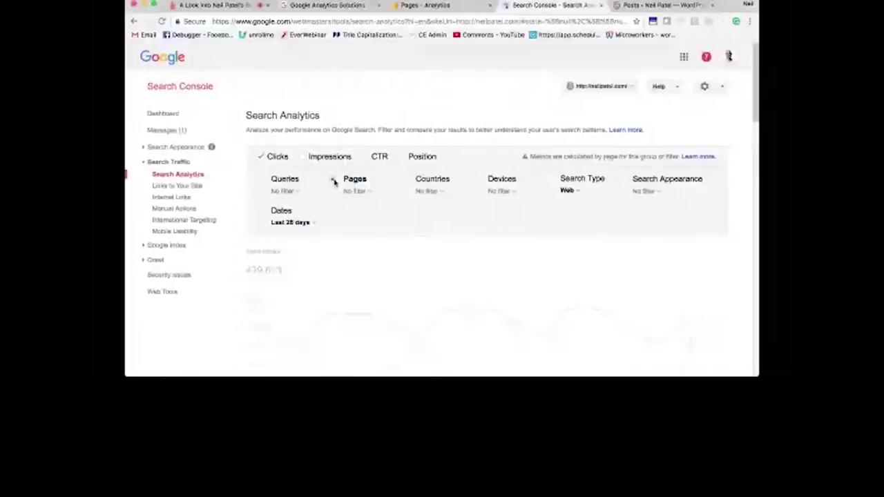
{"action": "scroll", "coordinate": [362, 244], "scroll_direction": "down", "scroll_amount": 5}
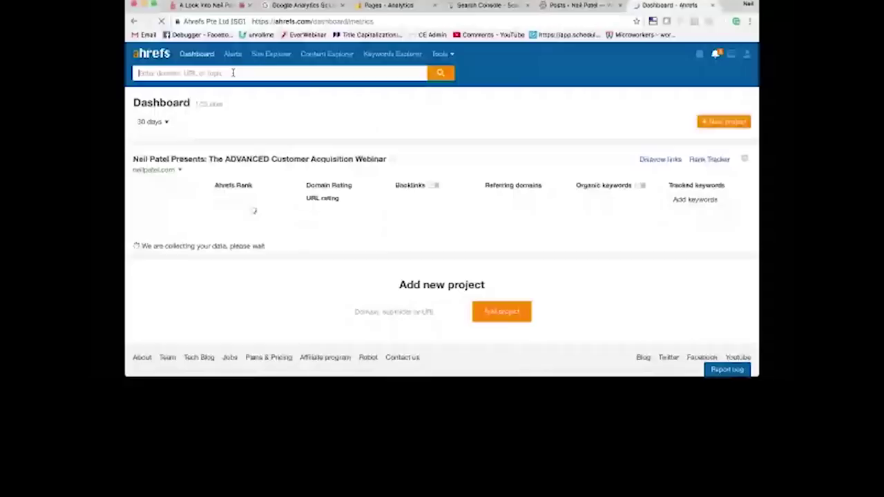
Step: In Ahrefs, look up searchenginewatch.com and open the site's Top Pages report
{"action": "type", "text": "searchenginewatc"}
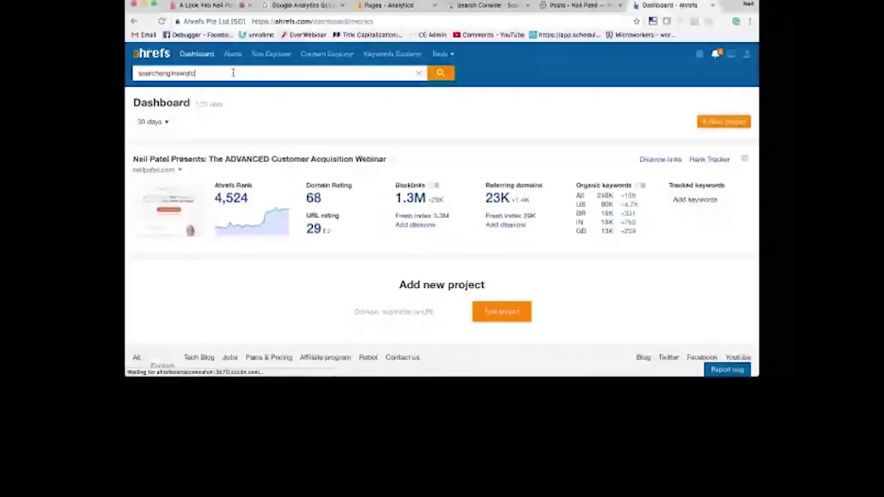
{"action": "type", "text": "h"}
{"action": "key", "text": "Return"}
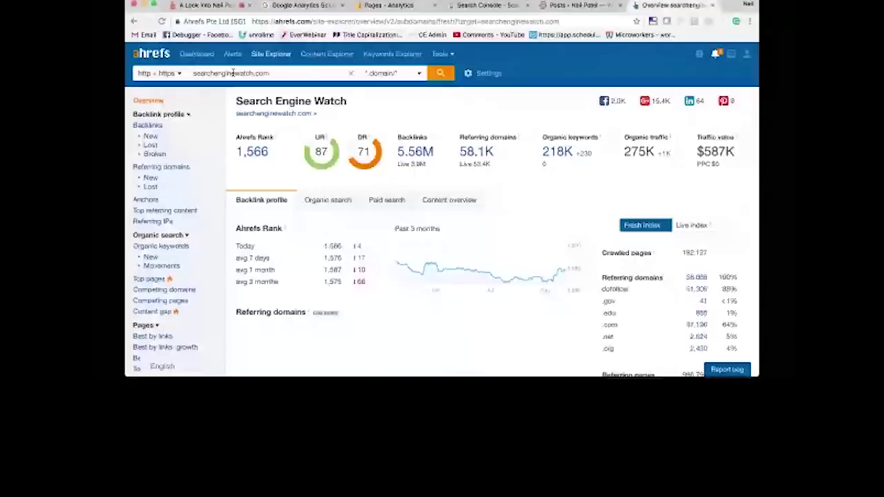
{"action": "left_click", "coordinate": [146, 280]}
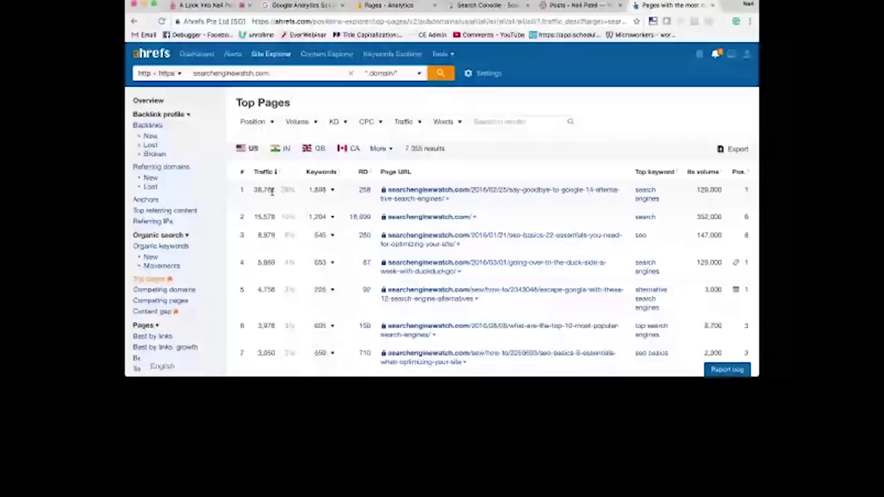
Step: Review the Top Pages list and open its highest-traffic article, on saying goodbye to Google and 14 alternative search engines
{"action": "scroll", "coordinate": [455, 310], "scroll_direction": "down", "scroll_amount": 2}
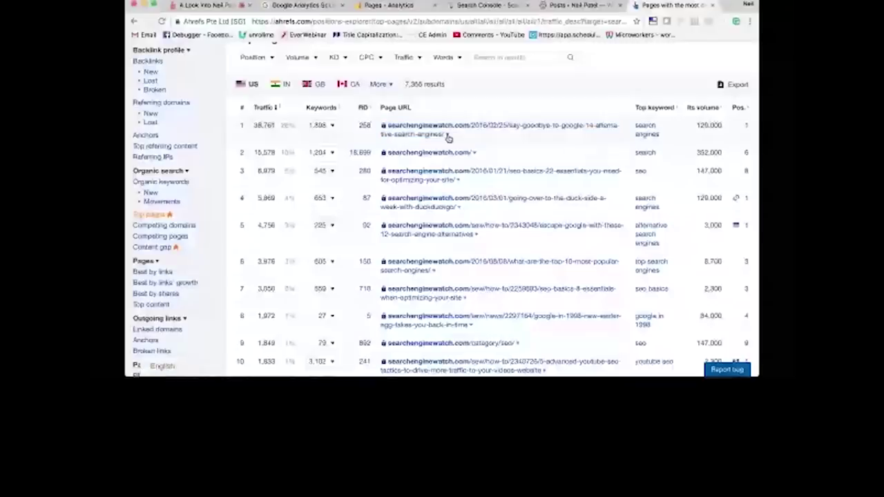
{"action": "scroll", "coordinate": [475, 102], "scroll_direction": "up", "scroll_amount": 2}
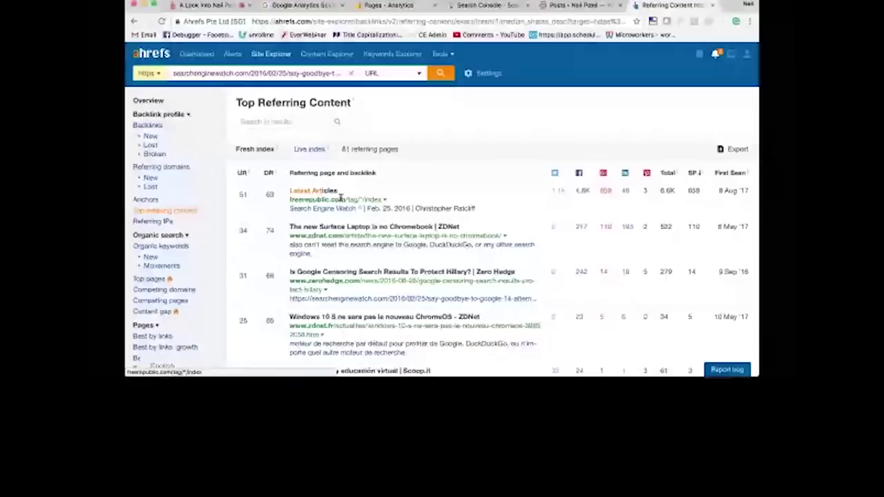
{"action": "left_click", "coordinate": [136, 21]}
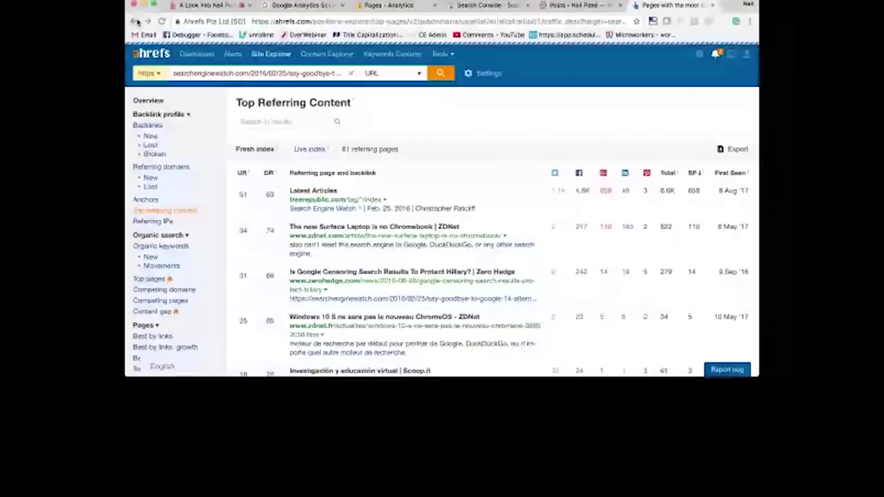
{"action": "left_click", "coordinate": [428, 192]}
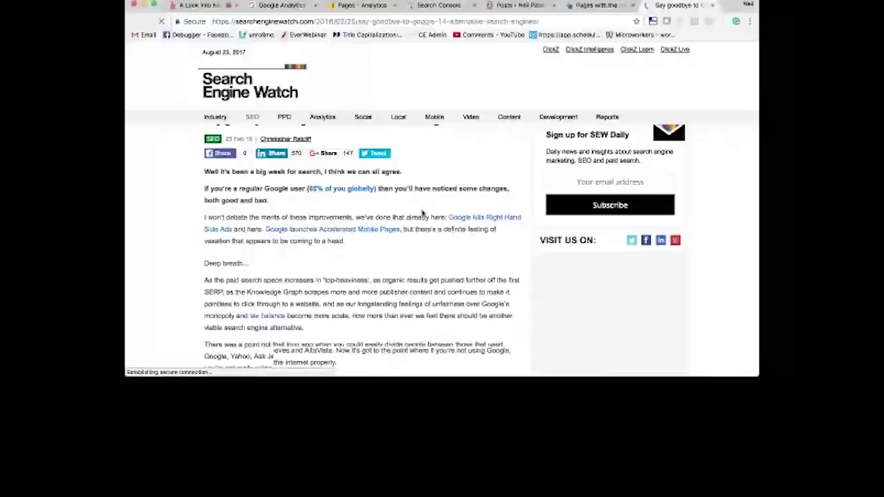
Step: Examine the length and structure of the article on 14 alternative search engines, from its opening to the page footer
{"action": "scroll", "coordinate": [422, 213], "scroll_direction": "down", "scroll_amount": 15}
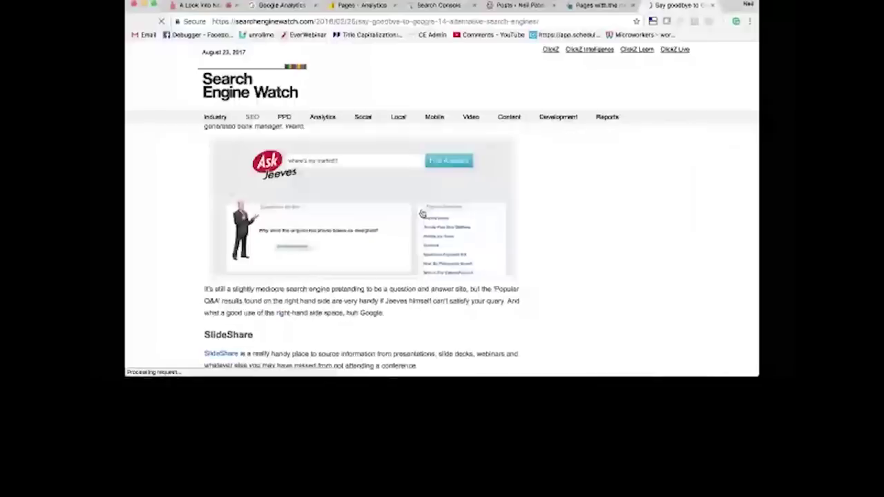
{"action": "scroll", "coordinate": [423, 213], "scroll_direction": "down", "scroll_amount": 5}
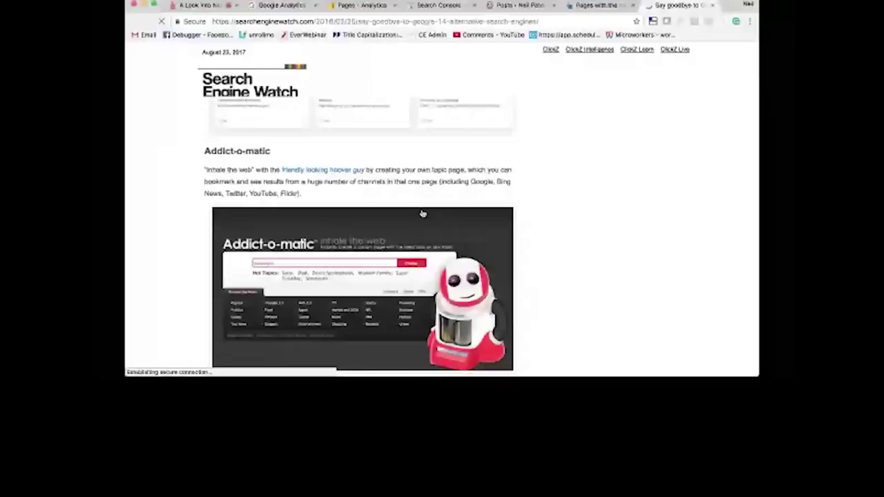
{"action": "scroll", "coordinate": [423, 213], "scroll_direction": "down", "scroll_amount": 15}
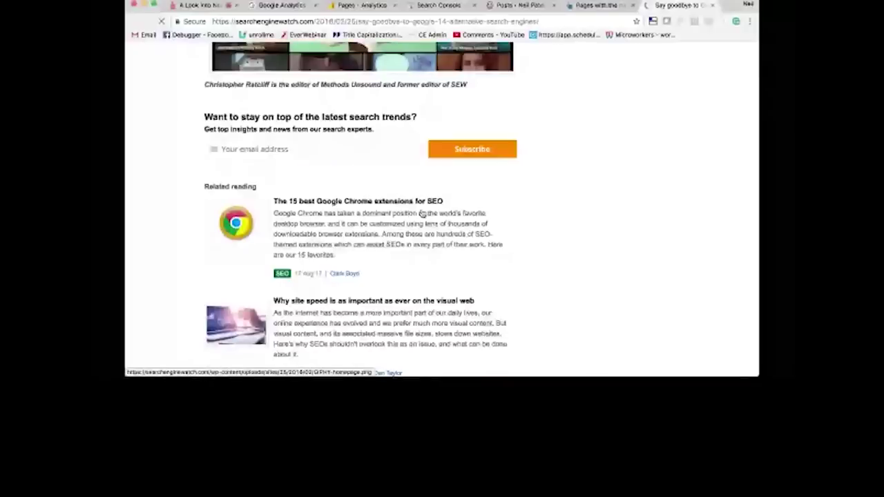
{"action": "scroll", "coordinate": [423, 213], "scroll_direction": "down", "scroll_amount": 10}
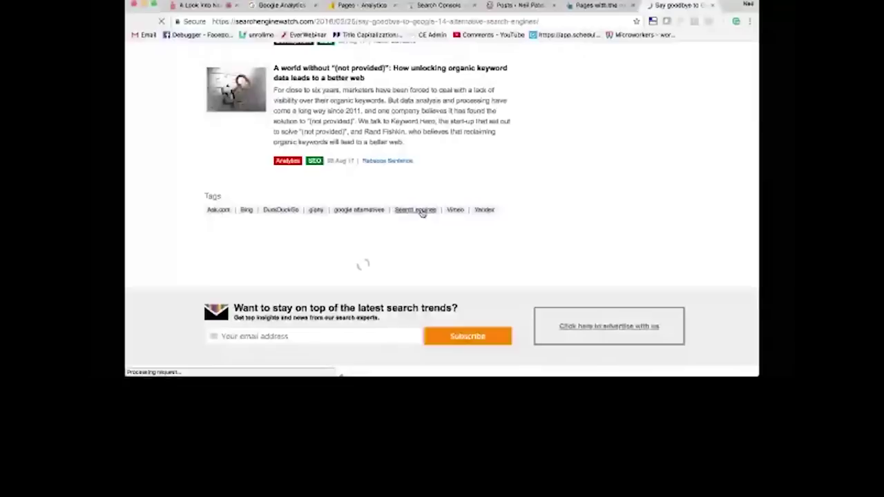
{"action": "scroll", "coordinate": [423, 214], "scroll_direction": "down", "scroll_amount": 2}
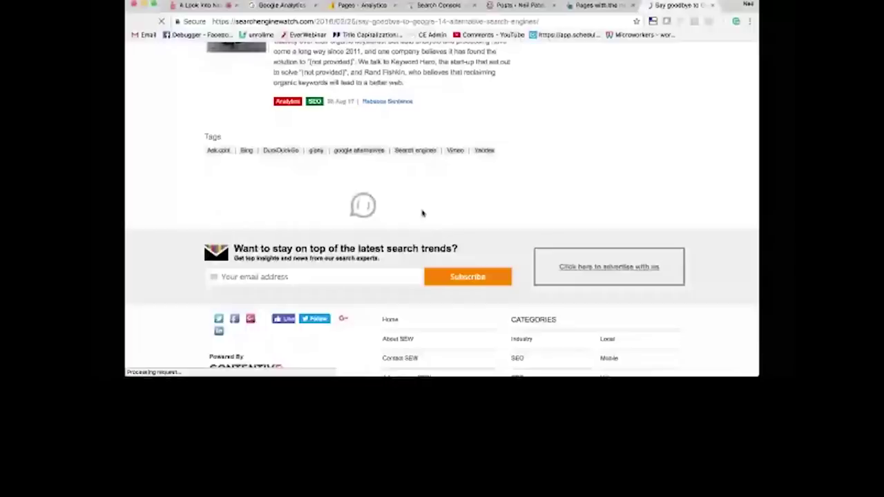
{"action": "scroll", "coordinate": [423, 213], "scroll_direction": "up", "scroll_amount": 9}
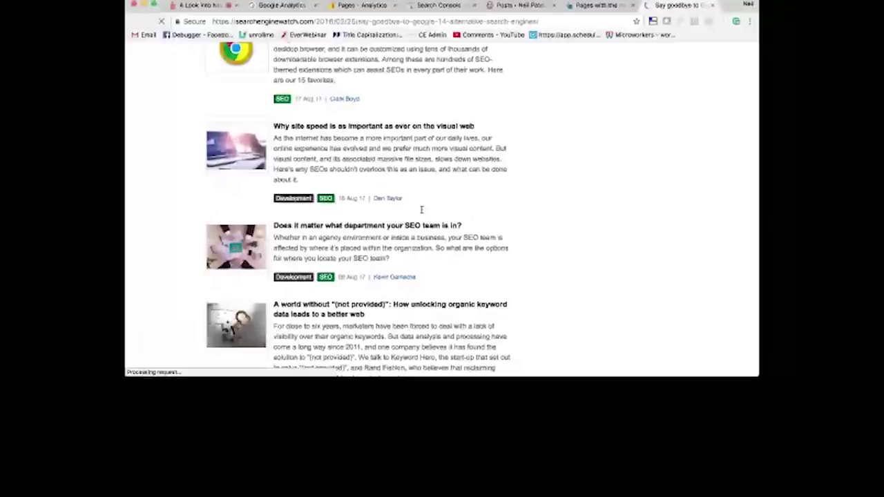
{"action": "scroll", "coordinate": [421, 211], "scroll_direction": "up", "scroll_amount": 15}
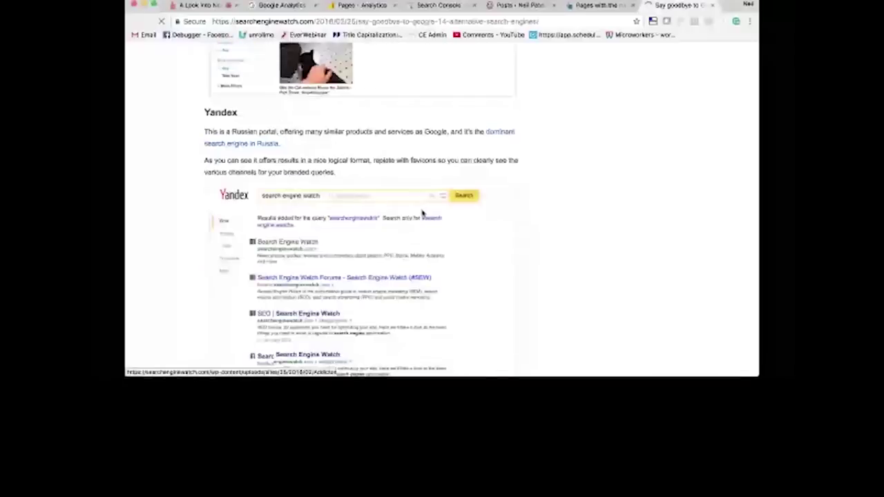
Step: Copy the article's URL, search Google for "seobook keyword density" and open SEOBook's Keyword Density Analyzer
{"action": "left_click", "coordinate": [306, 21]}
{"action": "key", "text": "super+c"}
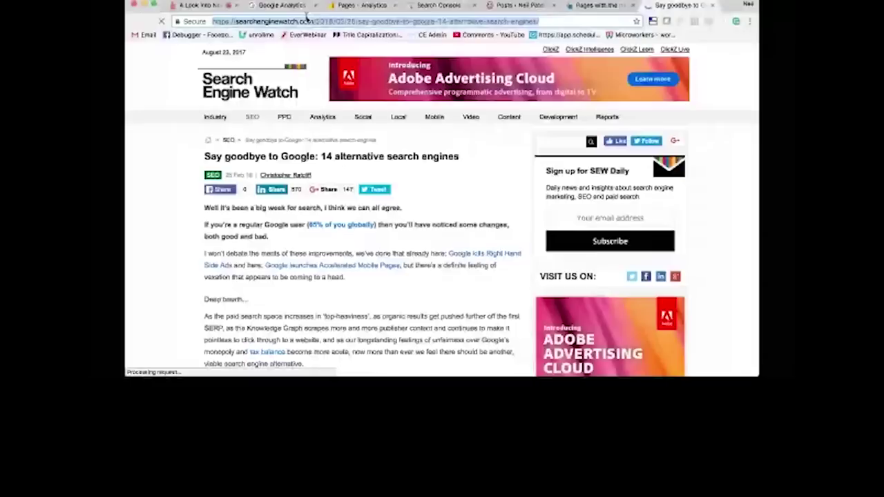
{"action": "key", "text": "super+t"}
{"action": "type", "text": "seobook keyw"}
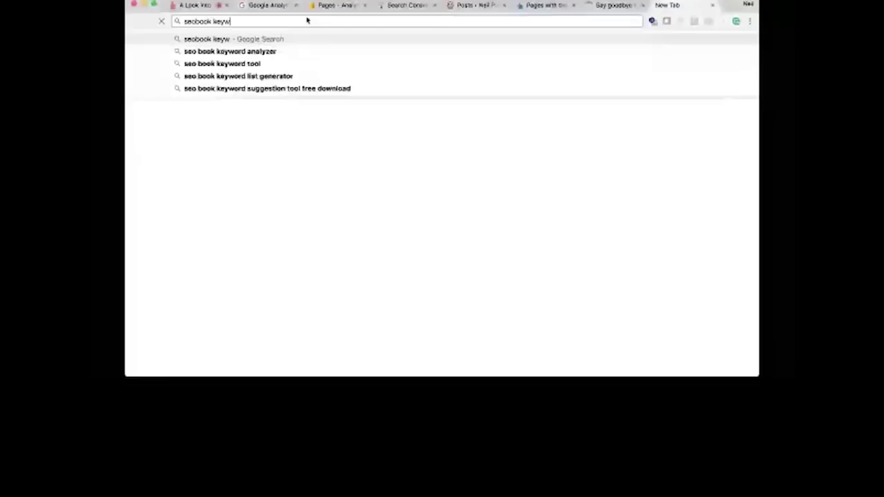
{"action": "type", "text": "ord d"}
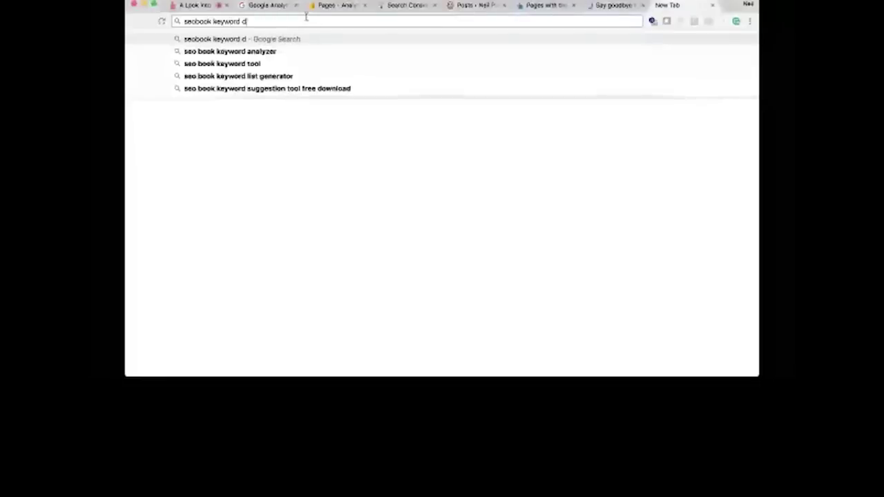
{"action": "type", "text": "ensity"}
{"action": "key", "text": "Return"}
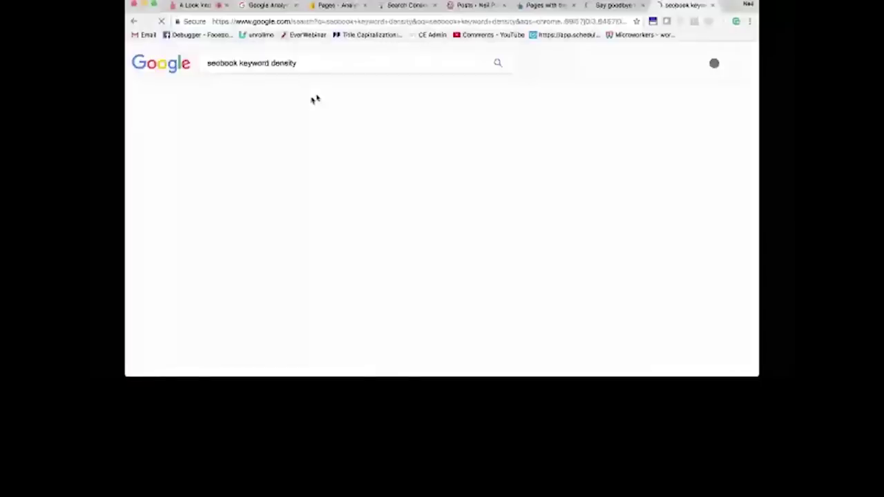
{"action": "left_click", "coordinate": [303, 171]}
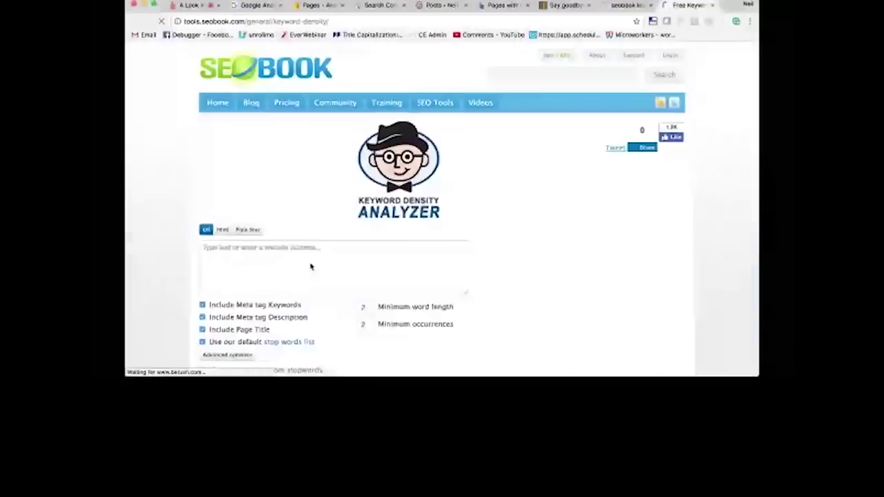
Step: Analyze the copied article URL for keyword density and check the total word count with and without stop words
{"action": "left_click", "coordinate": [311, 266]}
{"action": "key", "text": "super+v"}
{"action": "scroll", "coordinate": [360, 299], "scroll_direction": "down", "scroll_amount": 2}
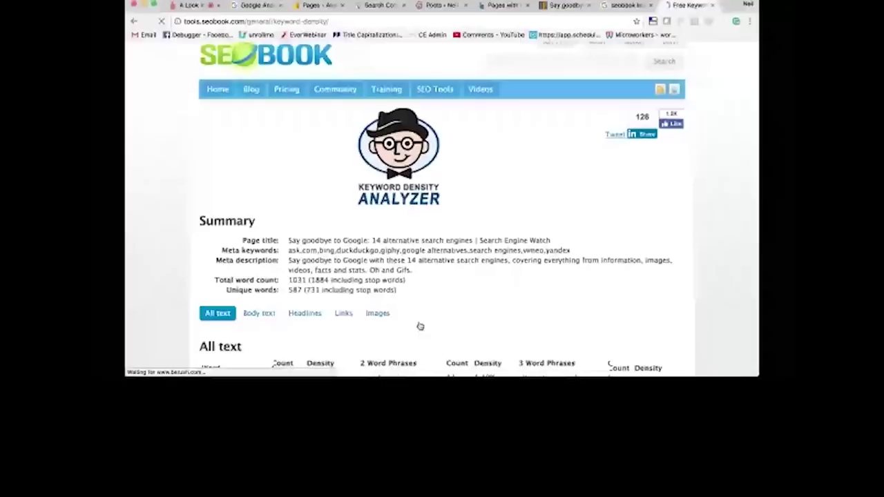
{"action": "scroll", "coordinate": [300, 271], "scroll_direction": "down", "scroll_amount": 1}
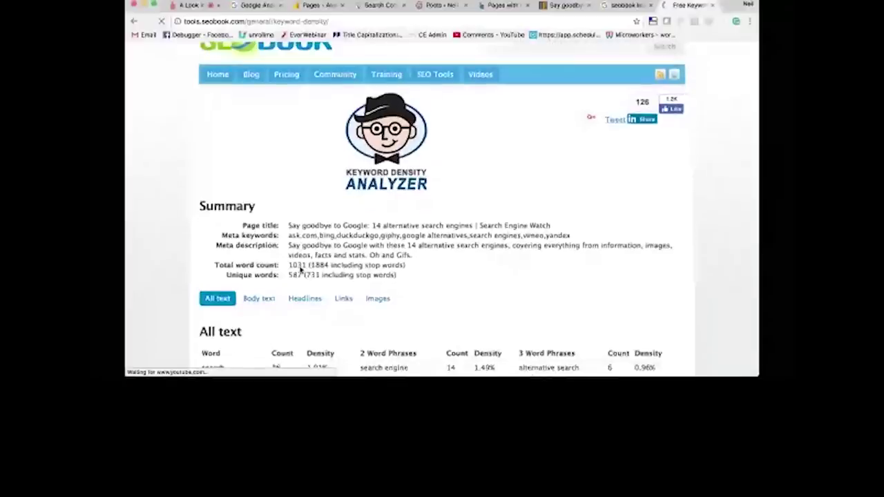
{"action": "double_click", "coordinate": [299, 265]}
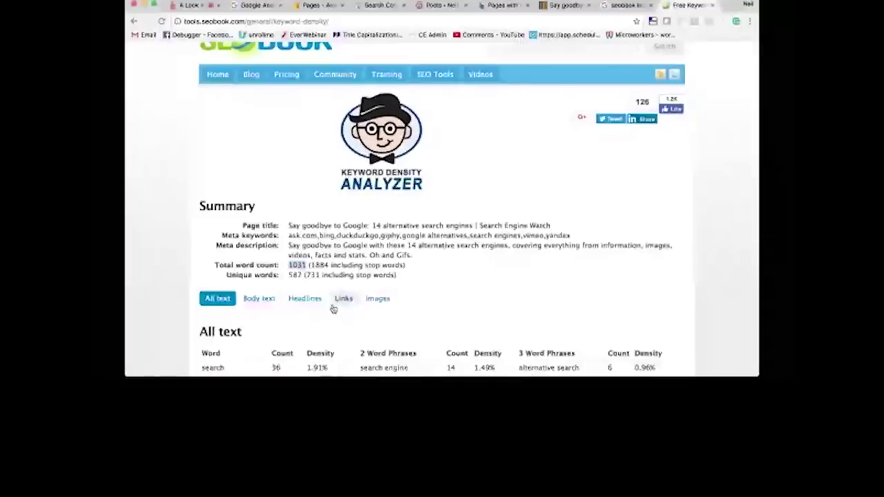
{"action": "double_click", "coordinate": [318, 266]}
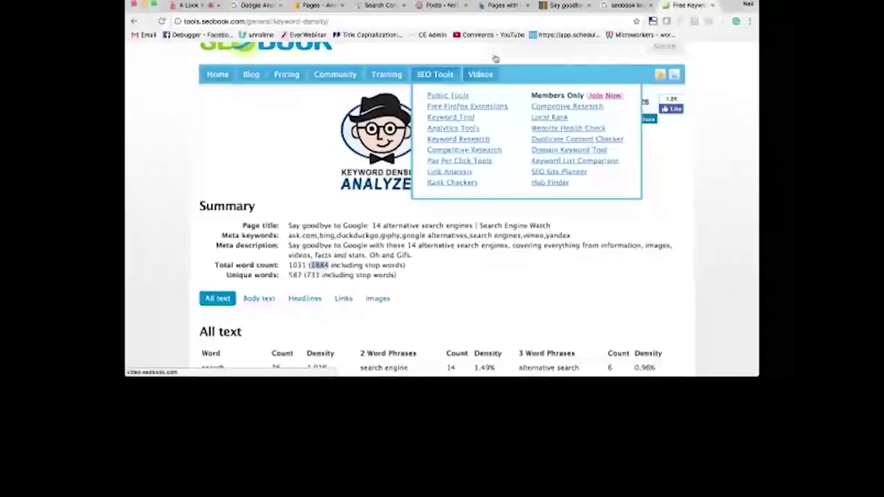
Step: Return to the Search Engine Watch article, dismiss the newsletter pop-up and review the recent reader comments beside the text
{"action": "key", "text": "super+alt+Left"}
{"action": "key", "text": "super+alt+Left"}
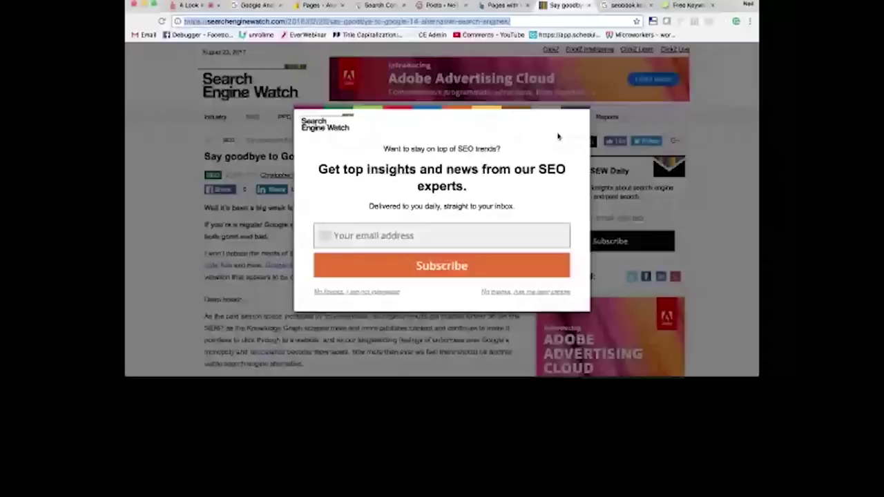
{"action": "left_click", "coordinate": [733, 195]}
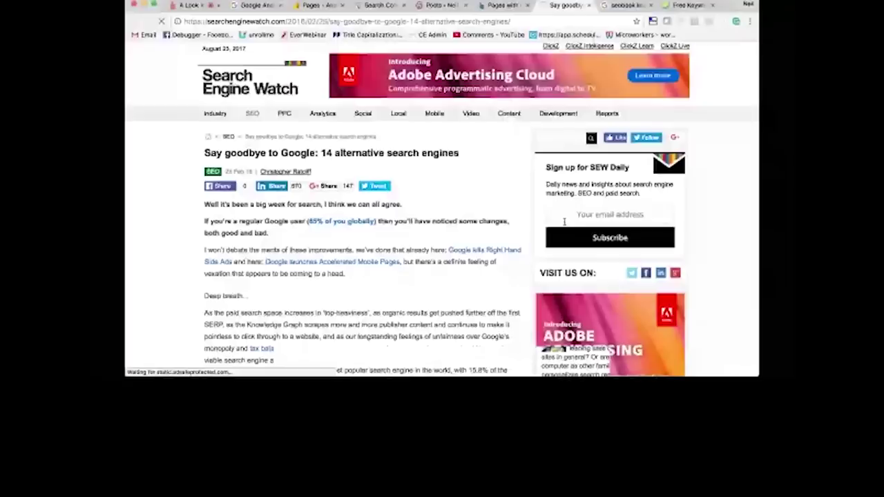
{"action": "scroll", "coordinate": [586, 235], "scroll_direction": "down", "scroll_amount": 3}
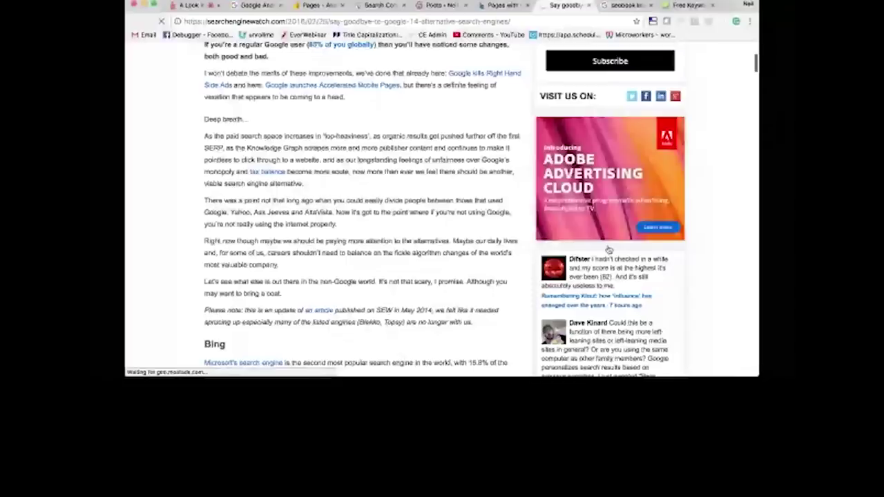
{"action": "scroll", "coordinate": [611, 276], "scroll_direction": "down", "scroll_amount": 3}
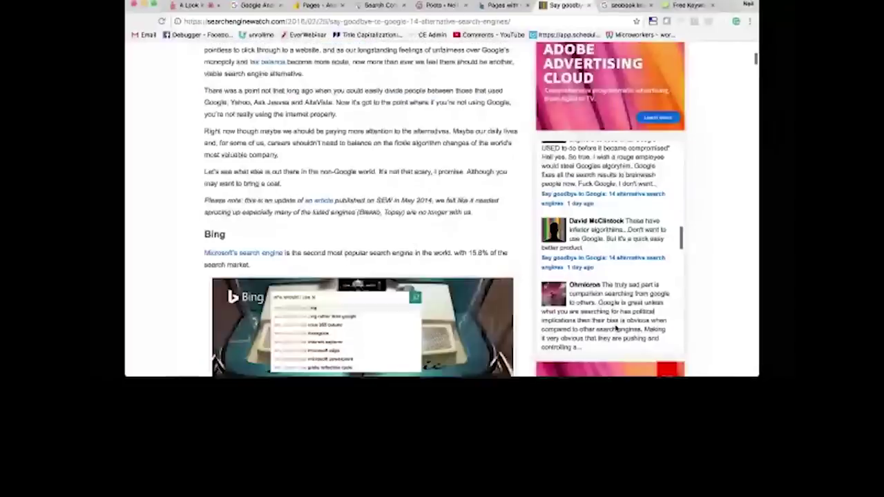
Step: Examine the article's body, related reading and reader comment section, and return to the article's headline
{"action": "scroll", "coordinate": [716, 284], "scroll_direction": "down", "scroll_amount": 6}
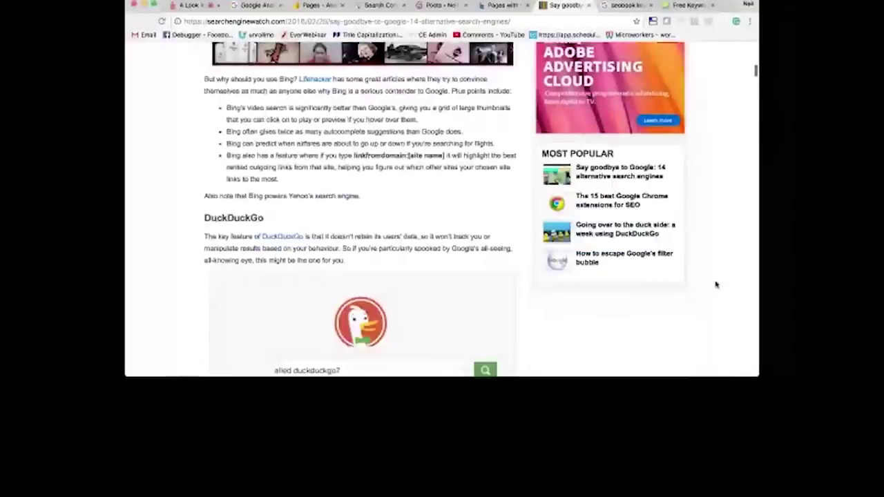
{"action": "scroll", "coordinate": [716, 284], "scroll_direction": "down", "scroll_amount": 15}
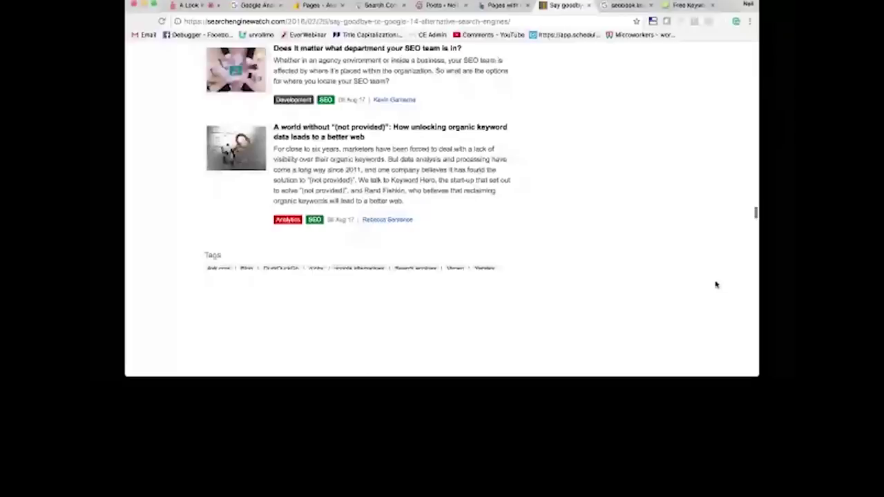
{"action": "scroll", "coordinate": [715, 284], "scroll_direction": "down", "scroll_amount": 5}
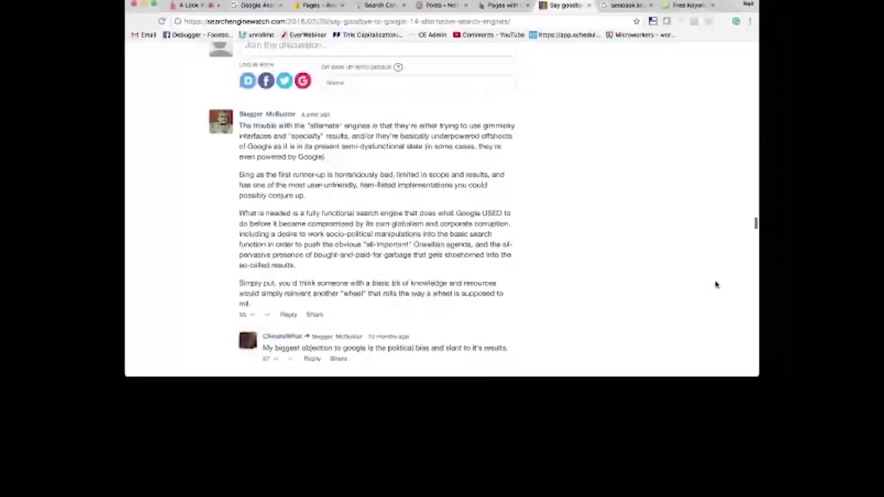
{"action": "scroll", "coordinate": [407, 275], "scroll_direction": "up", "scroll_amount": 3}
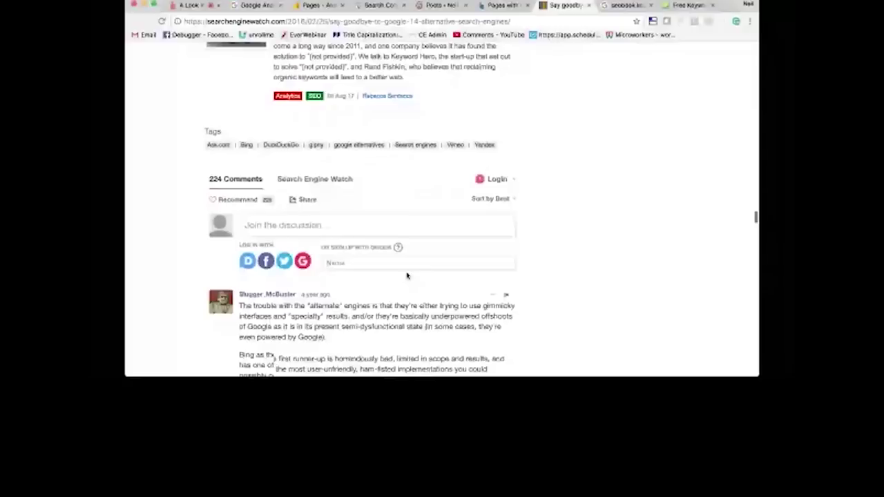
{"action": "scroll", "coordinate": [424, 358], "scroll_direction": "up", "scroll_amount": 5}
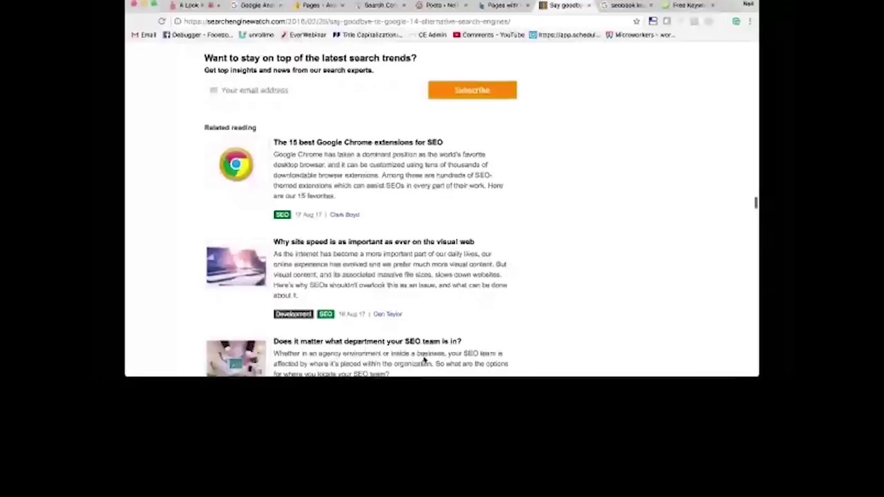
{"action": "scroll", "coordinate": [414, 317], "scroll_direction": "down", "scroll_amount": 2}
{"action": "scroll", "coordinate": [408, 278], "scroll_direction": "up", "scroll_amount": 1}
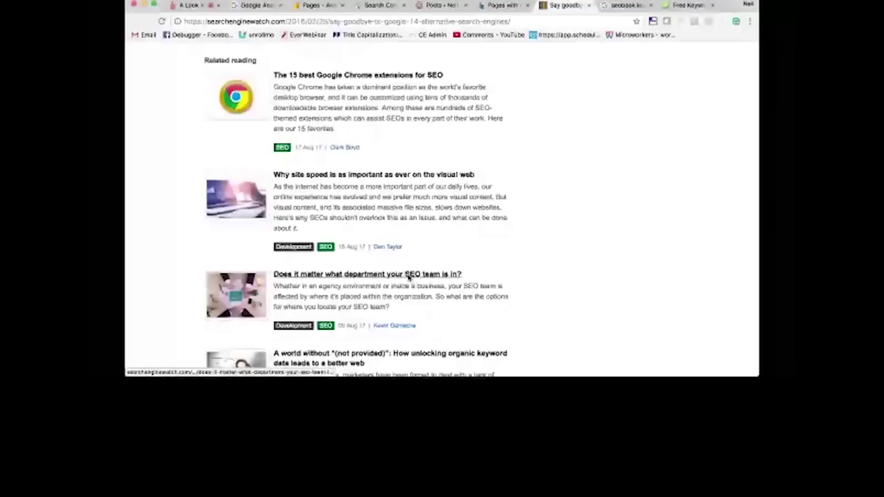
{"action": "scroll", "coordinate": [408, 278], "scroll_direction": "up", "scroll_amount": 1}
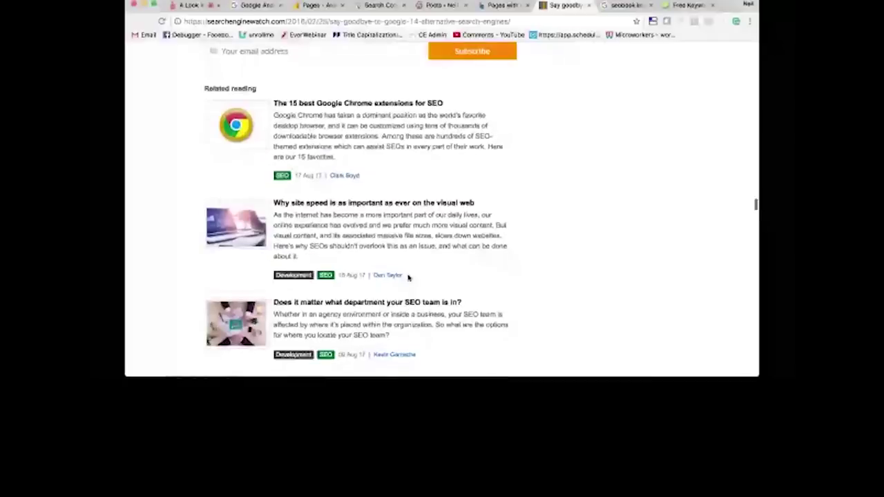
{"action": "scroll", "coordinate": [408, 277], "scroll_direction": "up", "scroll_amount": 10}
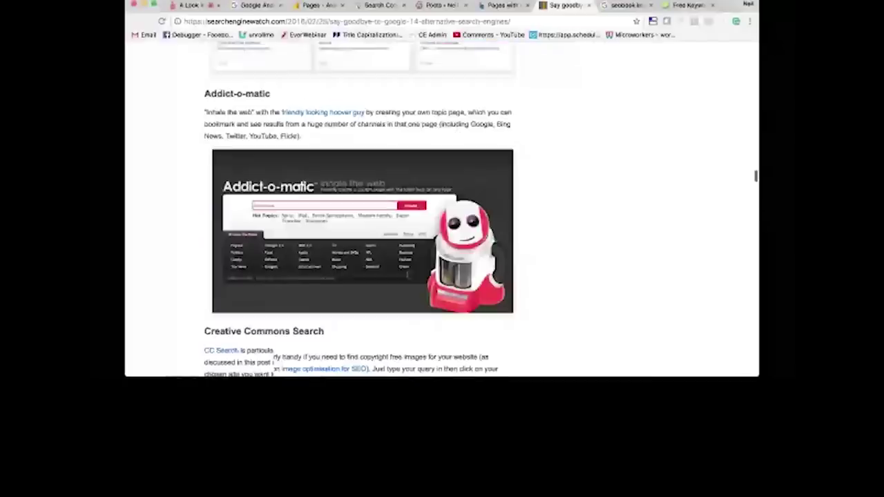
{"action": "scroll", "coordinate": [407, 278], "scroll_direction": "up", "scroll_amount": 1}
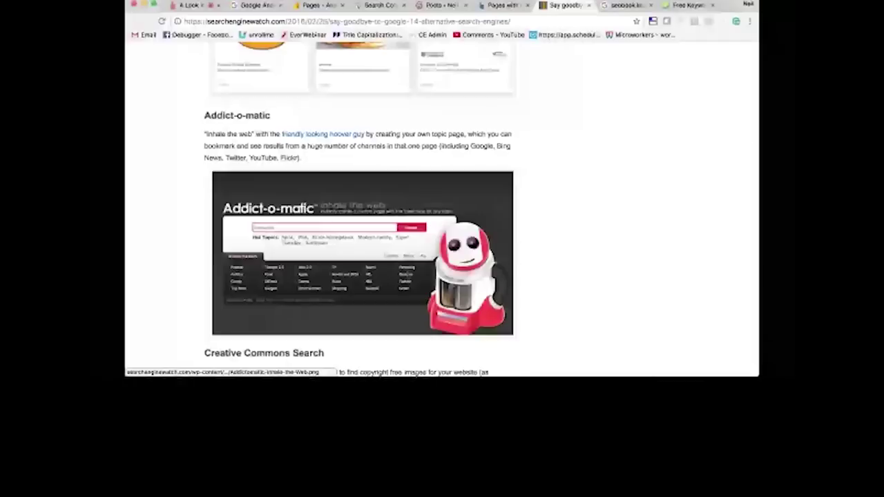
{"action": "scroll", "coordinate": [408, 278], "scroll_direction": "up", "scroll_amount": 15}
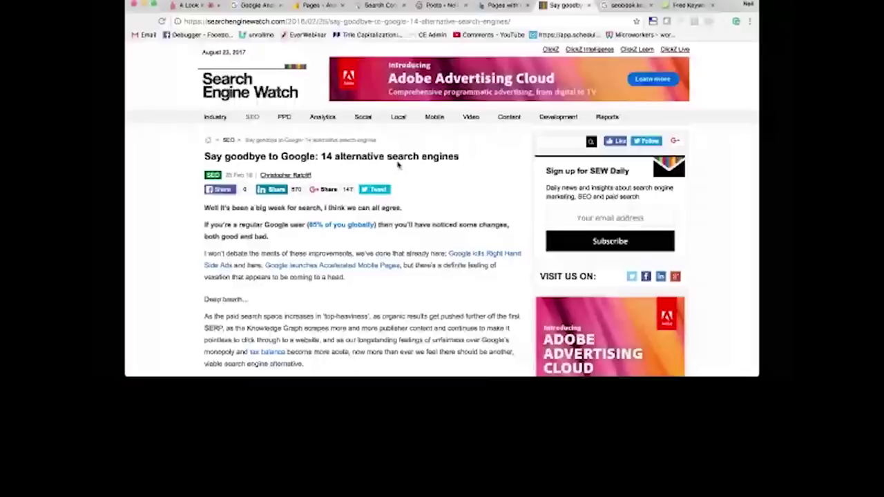
Step: Open buzzsumo.com and search its content research for the domain neilpatel.com
{"action": "left_click", "coordinate": [405, 21]}
{"action": "type", "text": "buzzsumo.com"}
{"action": "key", "text": "Return"}
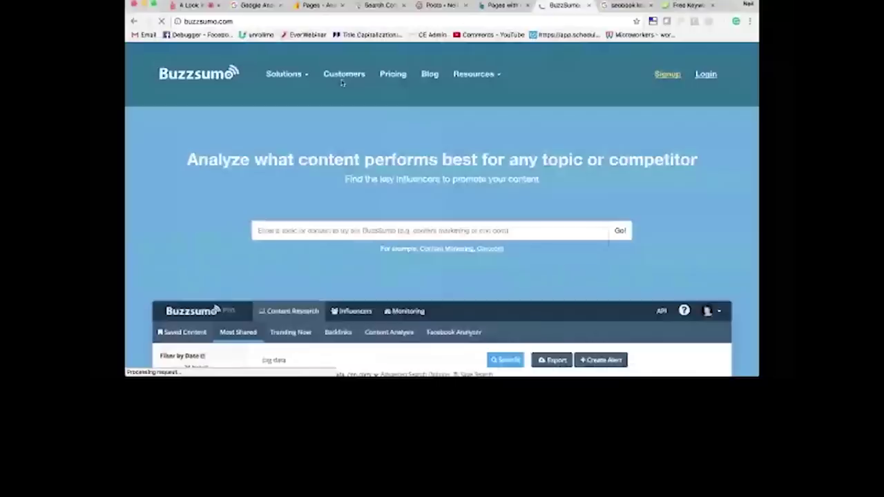
{"action": "left_click", "coordinate": [341, 230]}
{"action": "type", "text": "n"}
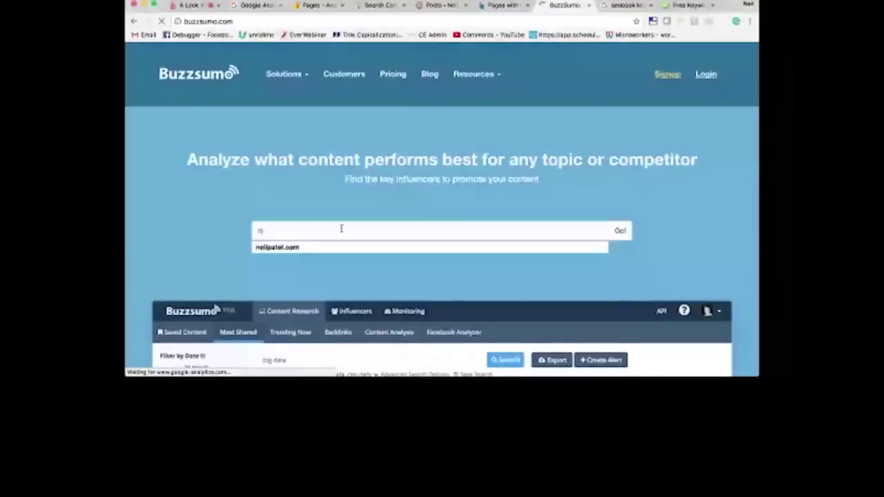
{"action": "key", "text": "Down"}
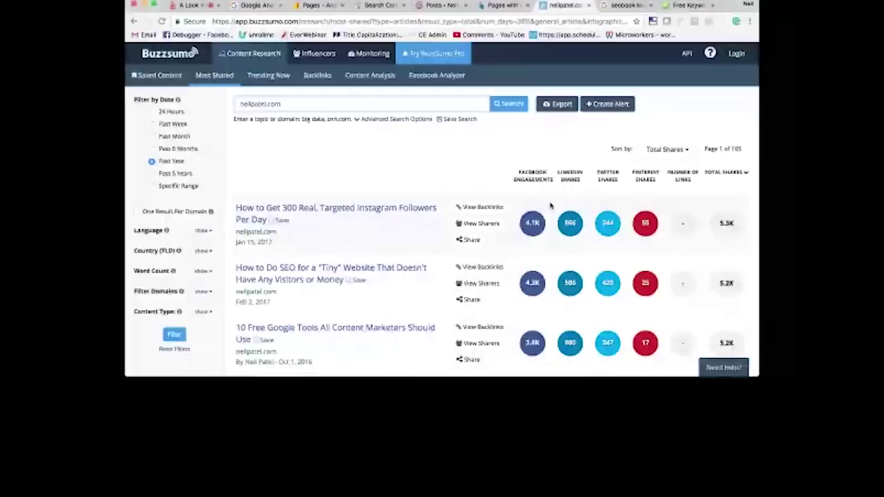
Step: Review the domain's most shared articles of the past year and their share counts per social network
{"action": "scroll", "coordinate": [545, 221], "scroll_direction": "down", "scroll_amount": 1}
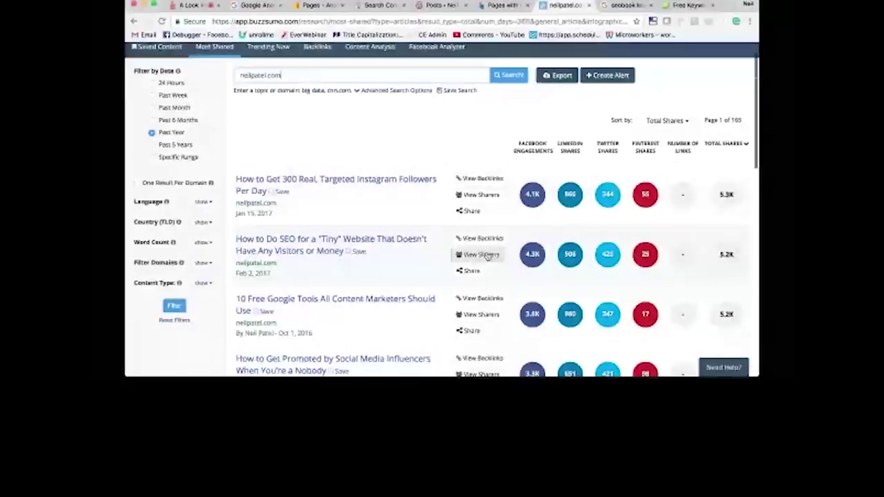
{"action": "scroll", "coordinate": [510, 262], "scroll_direction": "down", "scroll_amount": 2}
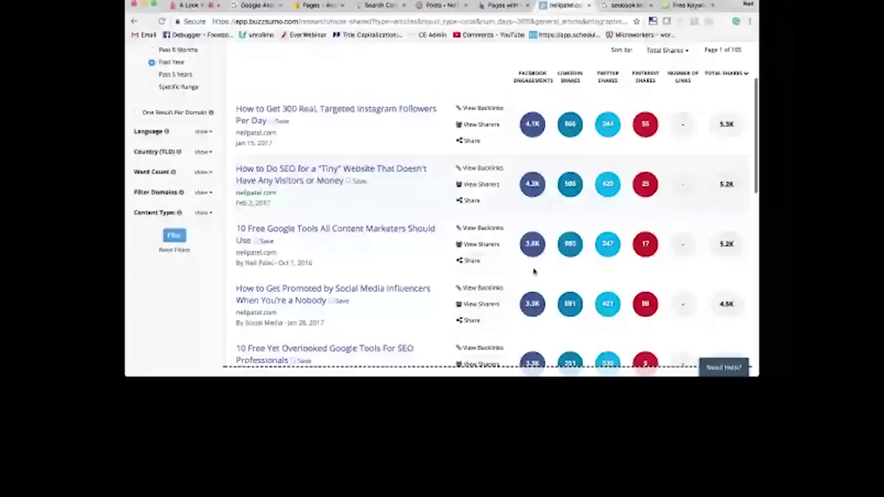
{"action": "scroll", "coordinate": [533, 272], "scroll_direction": "down", "scroll_amount": 5}
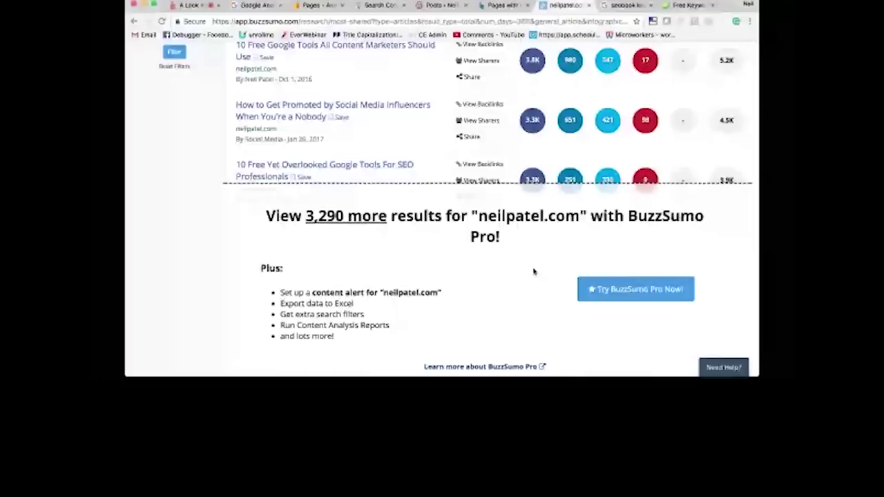
{"action": "scroll", "coordinate": [533, 272], "scroll_direction": "up", "scroll_amount": 5}
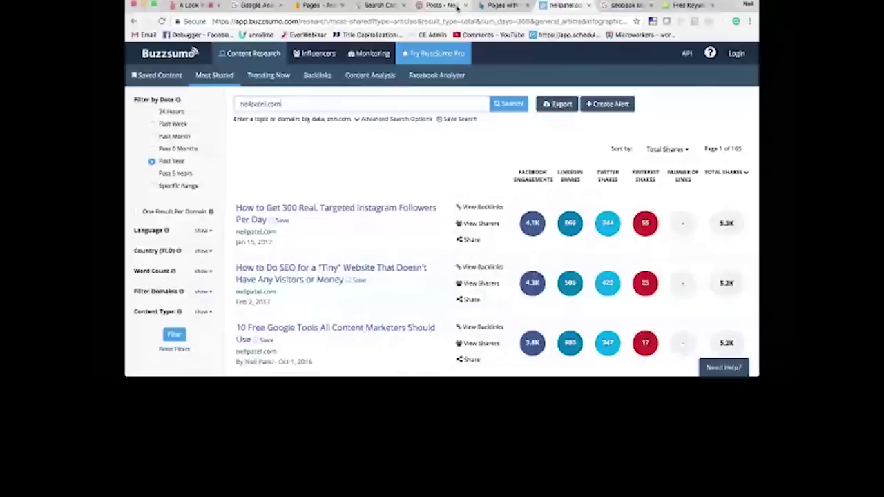
Step: Switch to Google Analytics, open the Audience Overview report and set its date range to Jul 23, 2017 - Aug 22, 2017
{"action": "left_click", "coordinate": [322, 11]}
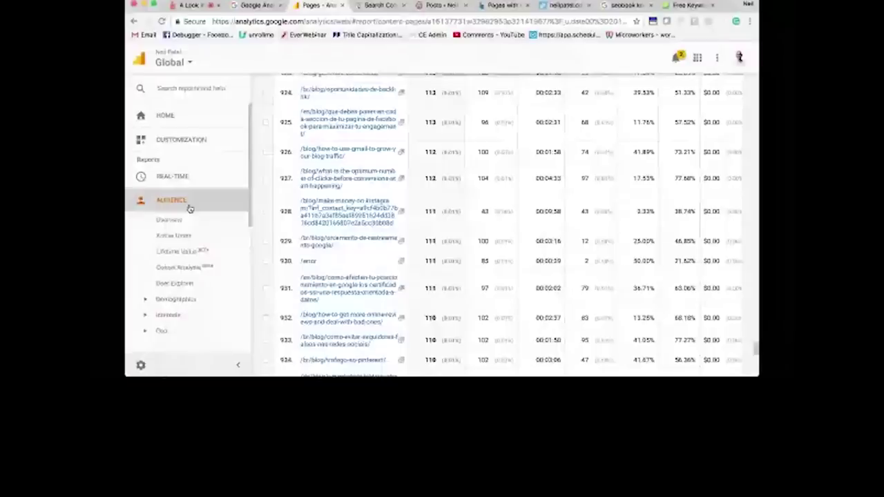
{"action": "left_click", "coordinate": [194, 219]}
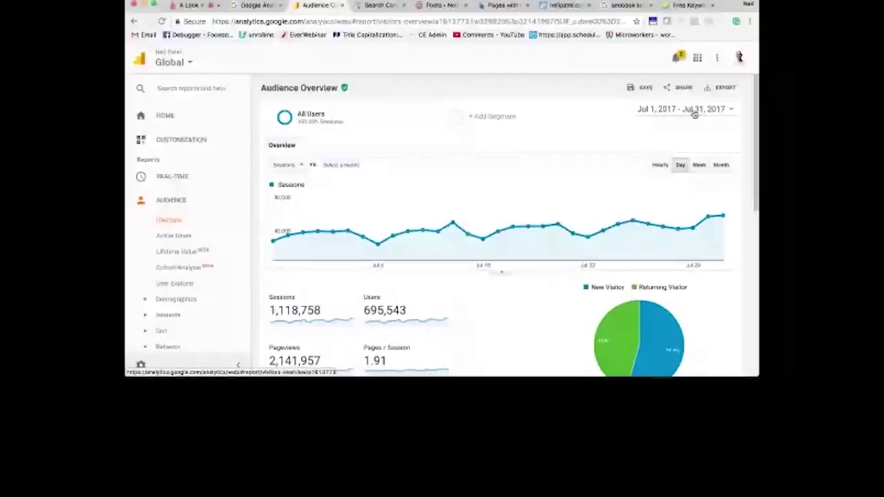
{"action": "left_click", "coordinate": [695, 112]}
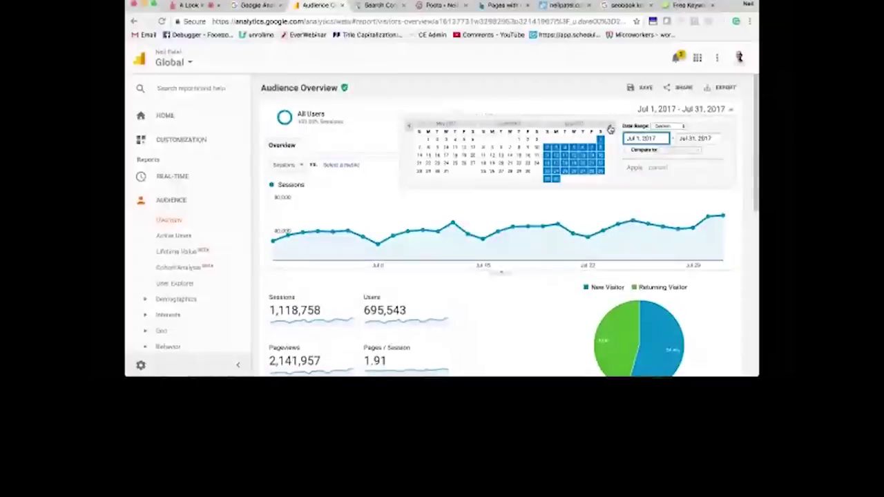
{"action": "left_click", "coordinate": [610, 129]}
{"action": "left_click", "coordinate": [610, 129]}
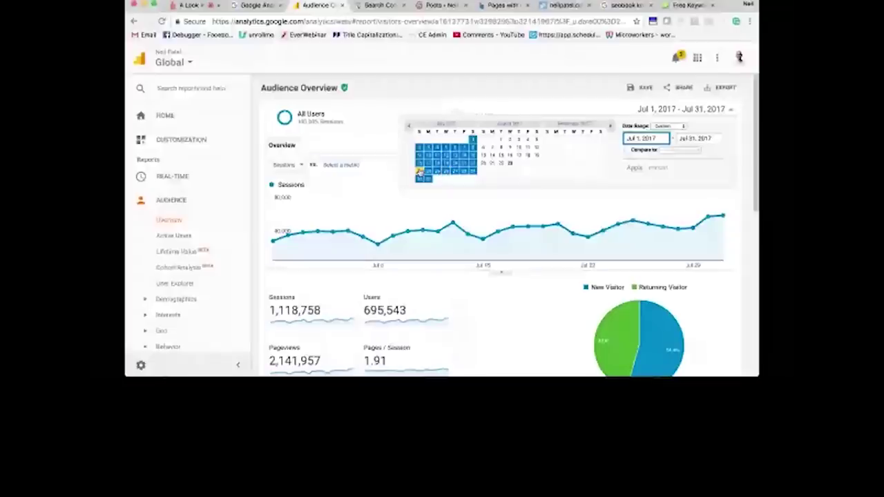
{"action": "left_click", "coordinate": [419, 171]}
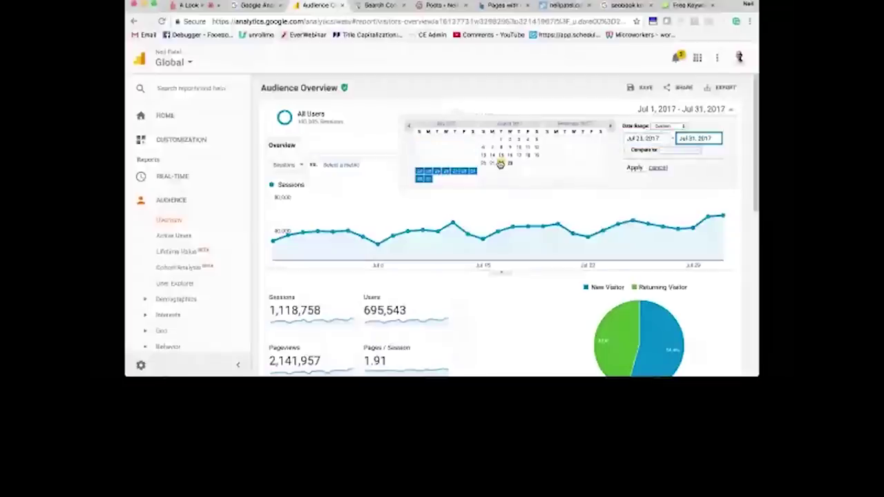
{"action": "left_click", "coordinate": [500, 164]}
{"action": "left_click", "coordinate": [634, 169]}
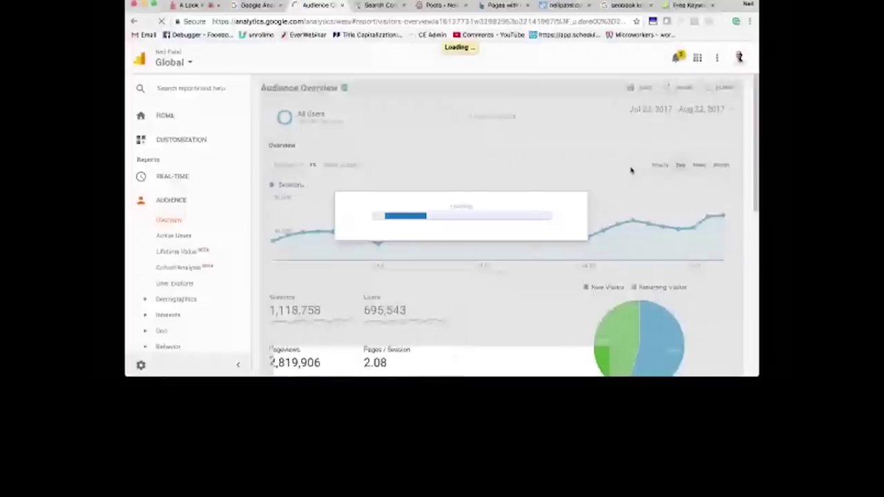
Step: Highlight the Users total in the report and calculate 100/695 with Spotlight
{"action": "scroll", "coordinate": [384, 268], "scroll_direction": "down", "scroll_amount": 1}
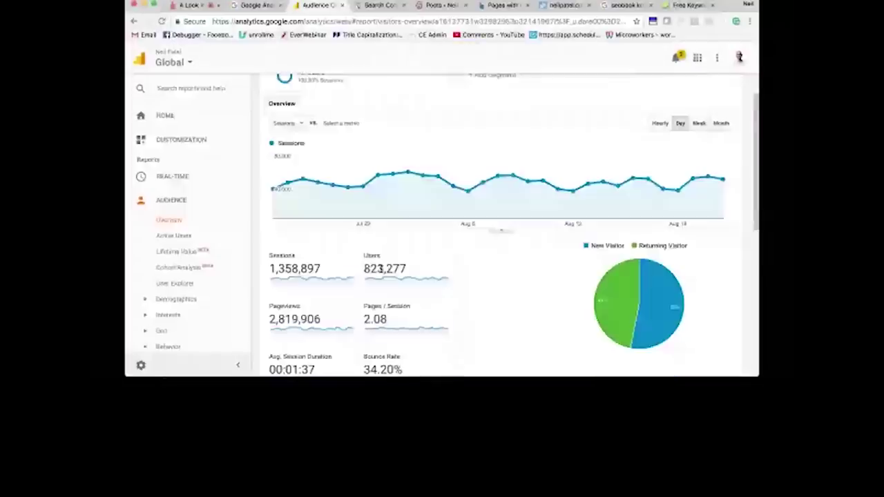
{"action": "double_click", "coordinate": [384, 269]}
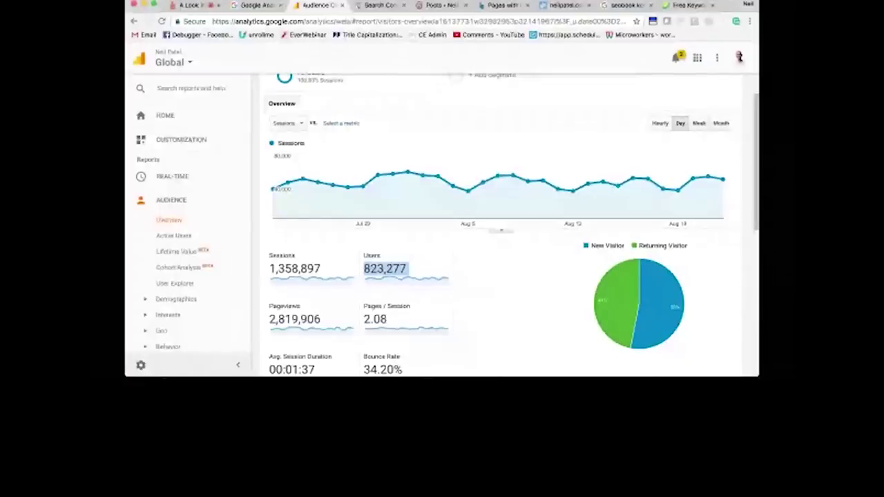
{"action": "key", "text": "super+space"}
{"action": "type", "text": "100/695"}
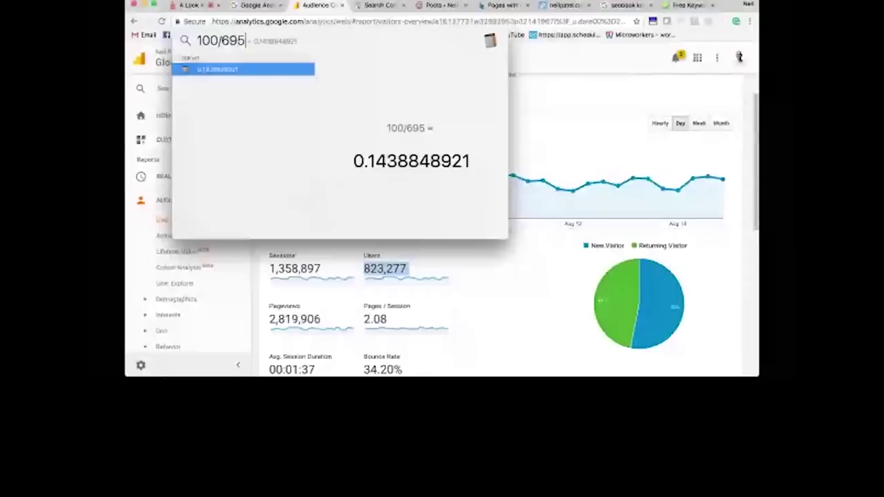
{"action": "left_click", "coordinate": [744, 152]}
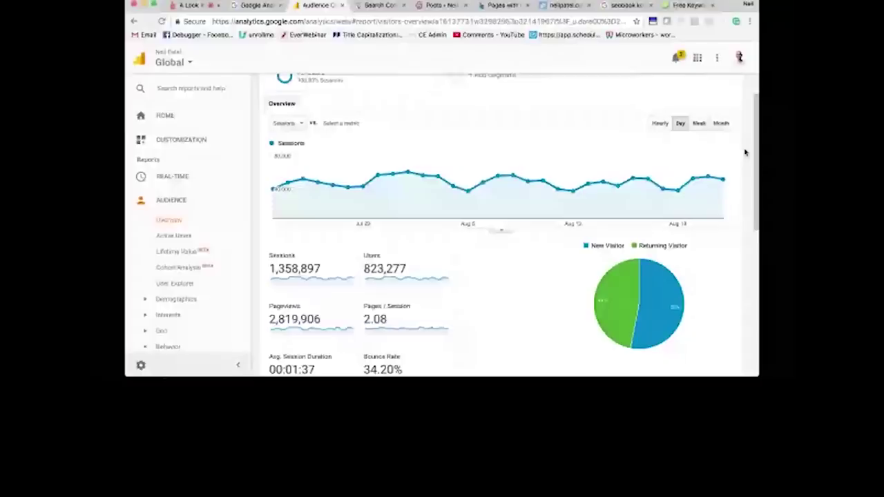
Step: Return to SEOBook's keyword density report and review the word counts and the one-, two- and three-word phrase densities
{"action": "left_click", "coordinate": [699, 6]}
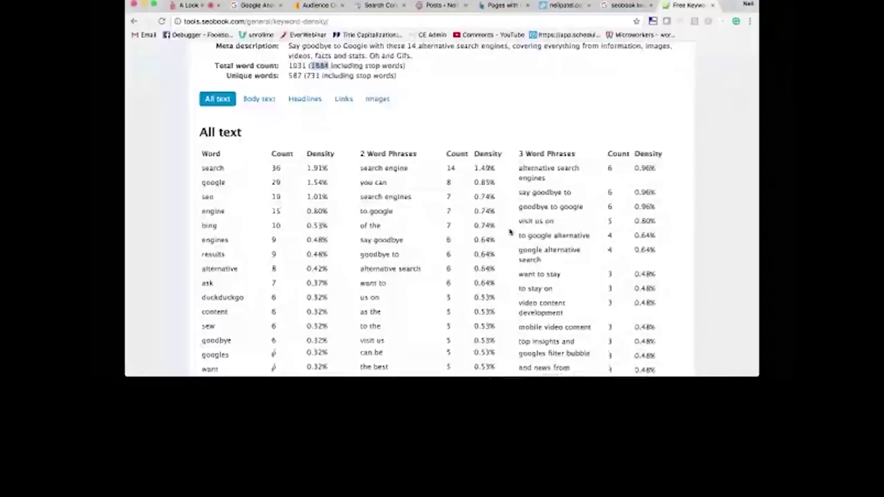
{"action": "scroll", "coordinate": [408, 275], "scroll_direction": "down", "scroll_amount": 2}
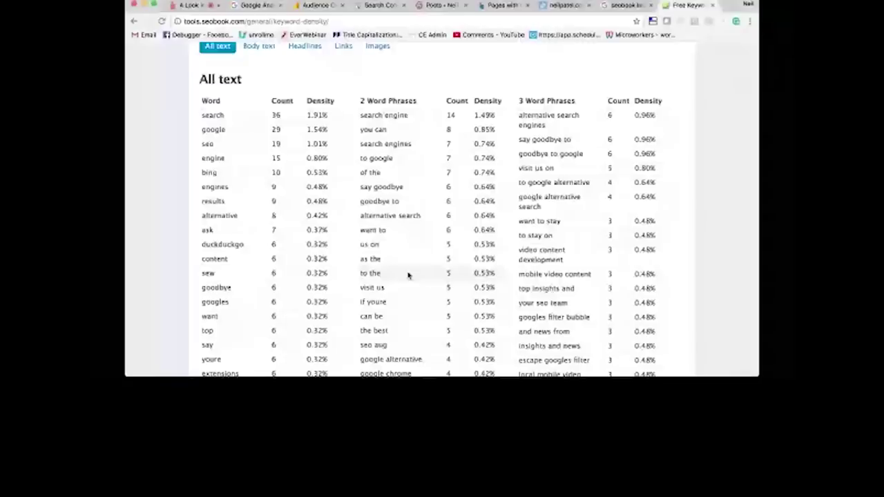
{"action": "scroll", "coordinate": [408, 275], "scroll_direction": "up", "scroll_amount": 1}
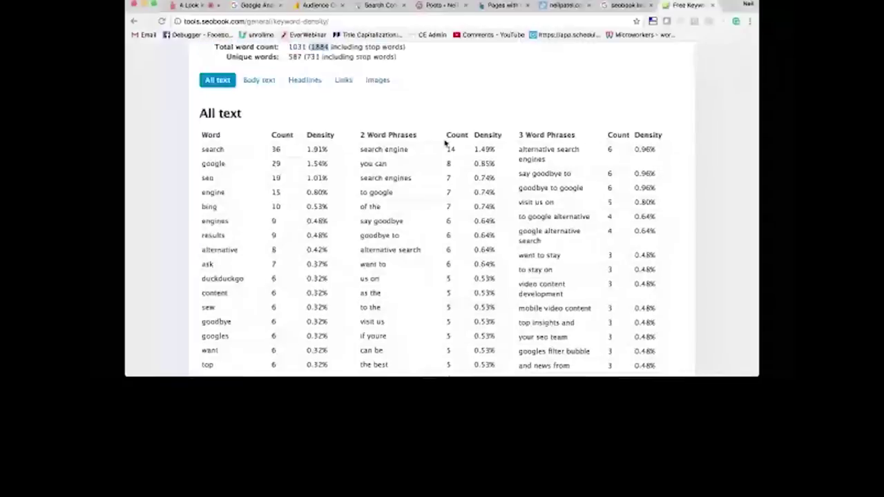
{"action": "scroll", "coordinate": [445, 142], "scroll_direction": "up", "scroll_amount": 1}
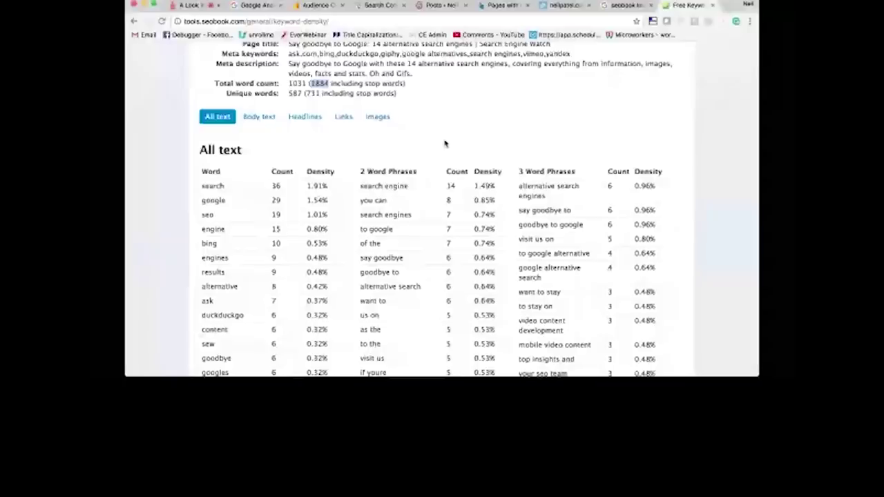
Step: Open semrush.com and run a US domain overview for neilpatel.com
{"action": "left_click", "coordinate": [403, 20]}
{"action": "type", "text": "semrush.com"}
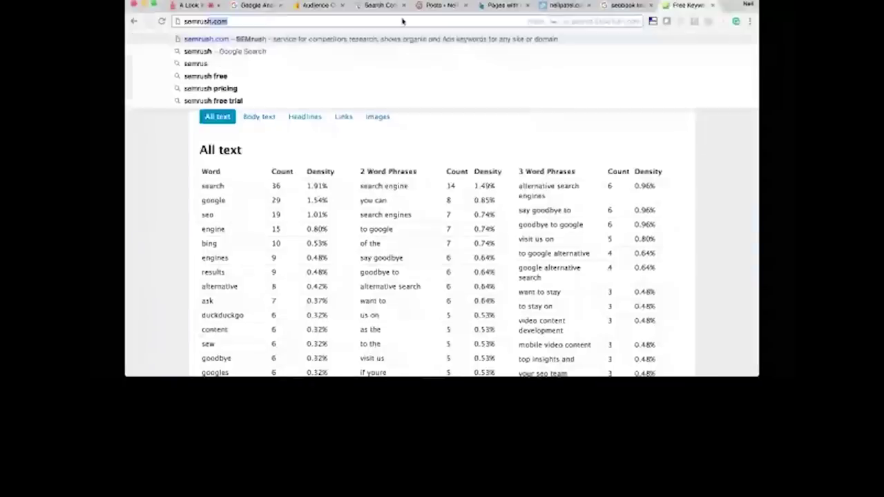
{"action": "key", "text": "Return"}
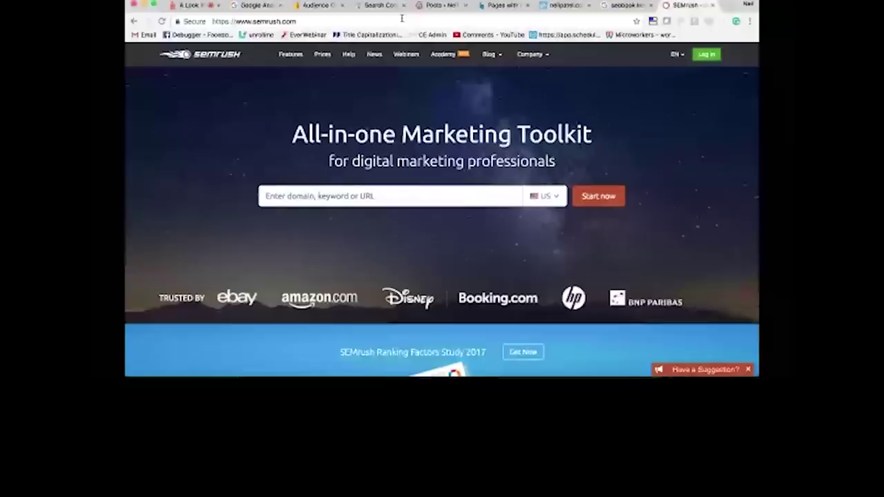
{"action": "type", "text": "neilpatel.co"}
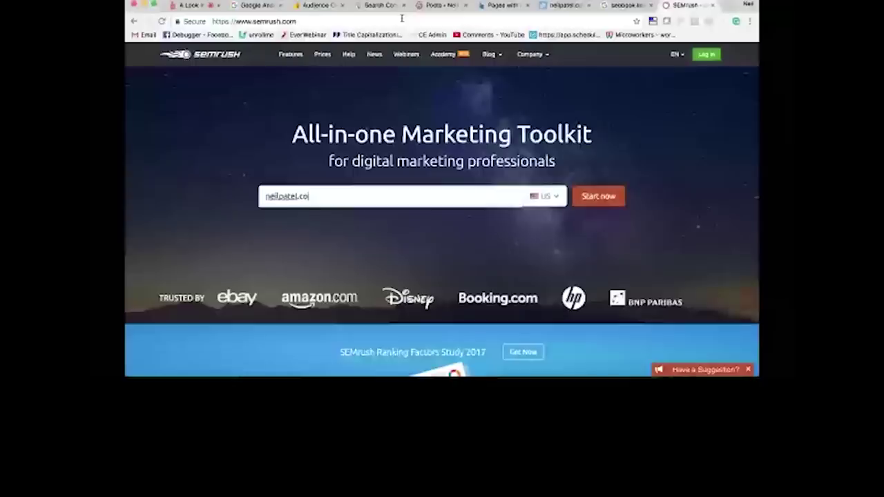
{"action": "type", "text": "m"}
{"action": "key", "text": "Return"}
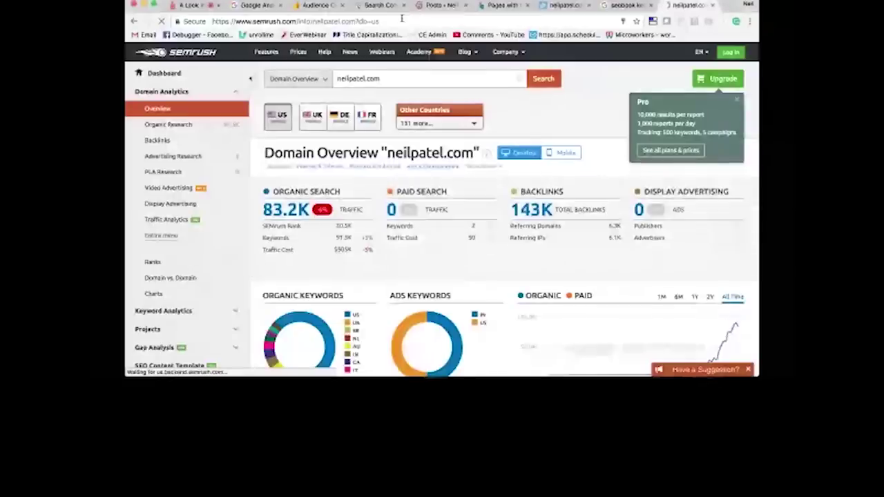
Step: Search Google in a new tab for "epicbeats", follow the suggested spelling "epic beats" and look through the results
{"action": "key", "text": "super+t"}
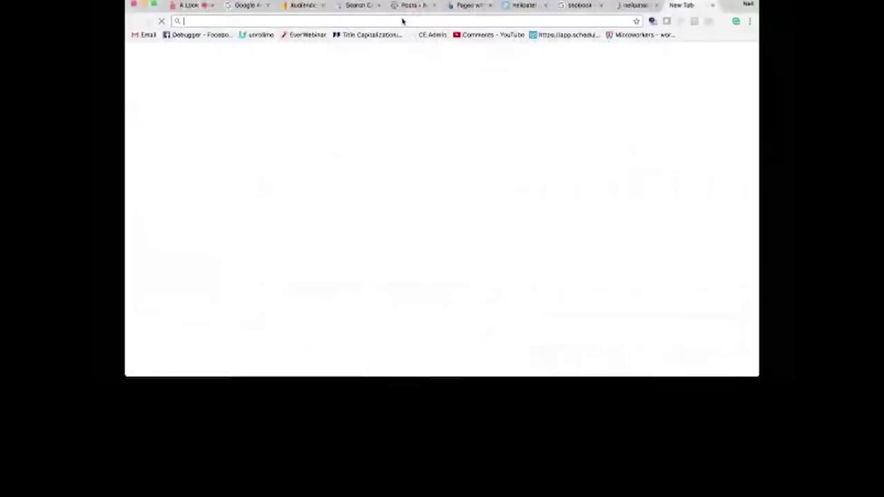
{"action": "type", "text": "epicbeats"}
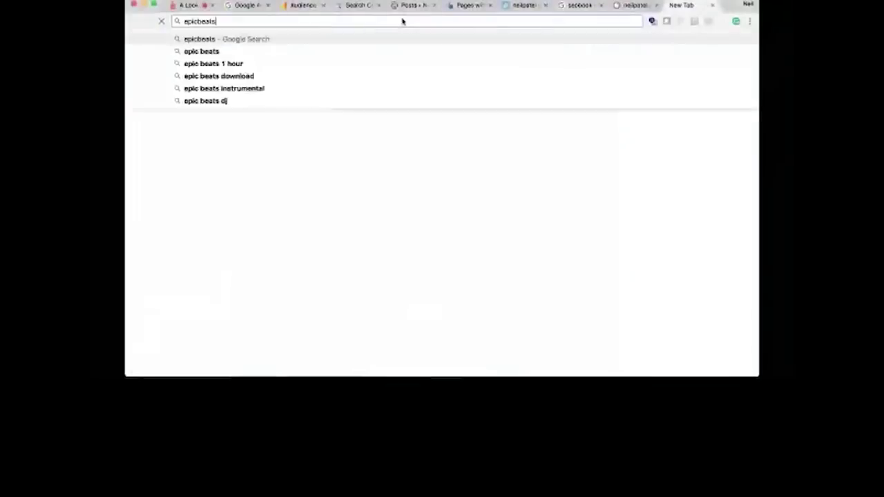
{"action": "key", "text": "Return"}
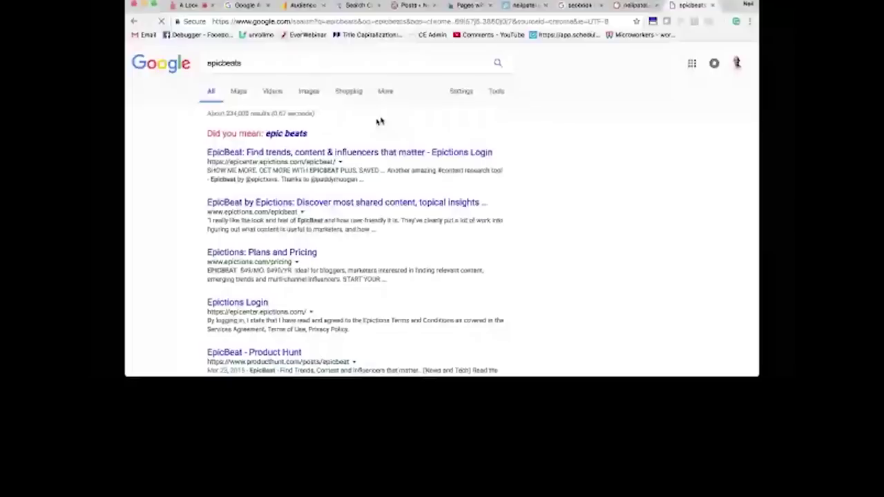
{"action": "left_click", "coordinate": [291, 134]}
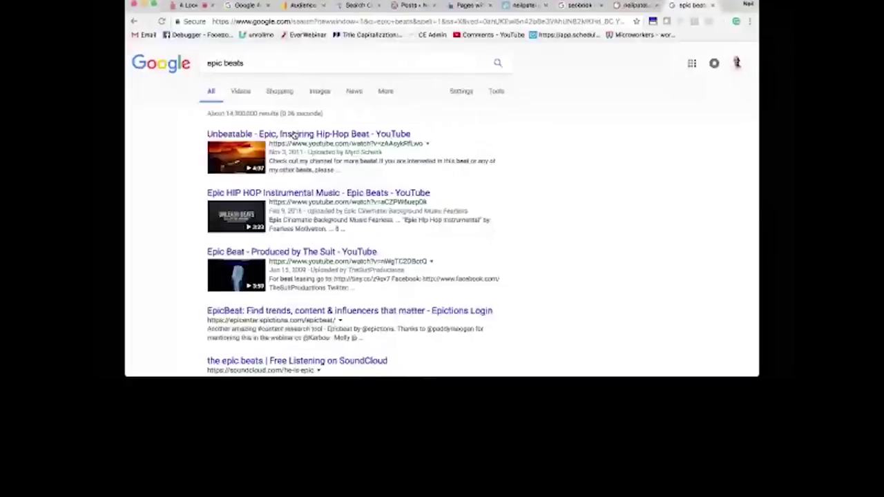
{"action": "scroll", "coordinate": [294, 134], "scroll_direction": "down", "scroll_amount": 3}
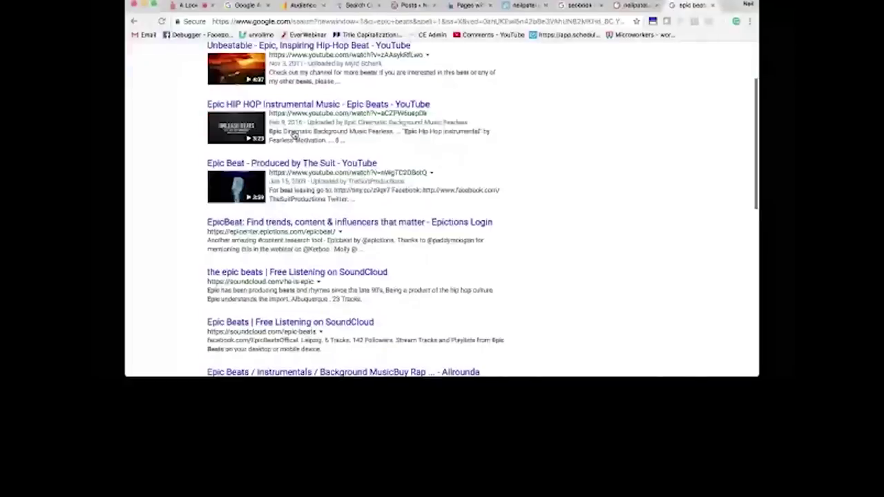
{"action": "scroll", "coordinate": [293, 134], "scroll_direction": "up", "scroll_amount": 3}
Step: Change the Google search to "epi beats"
{"action": "left_click", "coordinate": [220, 62]}
{"action": "key", "text": "Delete"}
{"action": "key", "text": "Return"}
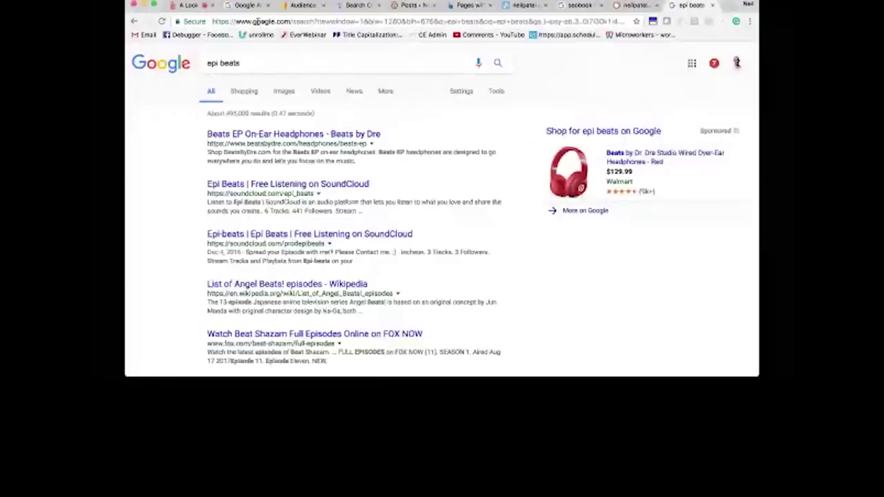
Step: Search Google for "epibeat", open the EpiBeat site from the results and return to the search page
{"action": "left_click", "coordinate": [233, 62]}
{"action": "key", "text": "BackSpace"}
{"action": "key", "text": "BackSpace"}
{"action": "key", "text": "BackSpace"}
{"action": "key", "text": "BackSpace"}
{"action": "key", "text": "BackSpace"}
{"action": "key", "text": "BackSpace"}
{"action": "type", "text": "note"}
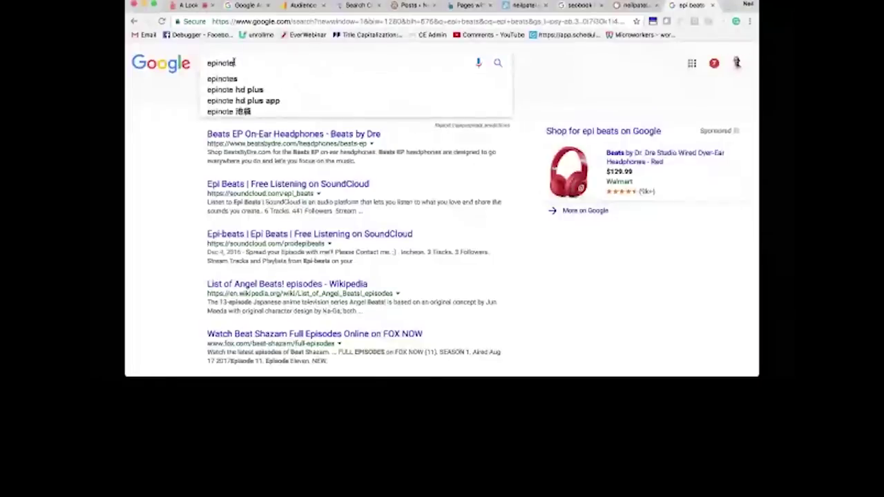
{"action": "key", "text": "BackSpace"}
{"action": "key", "text": "BackSpace"}
{"action": "key", "text": "BackSpace"}
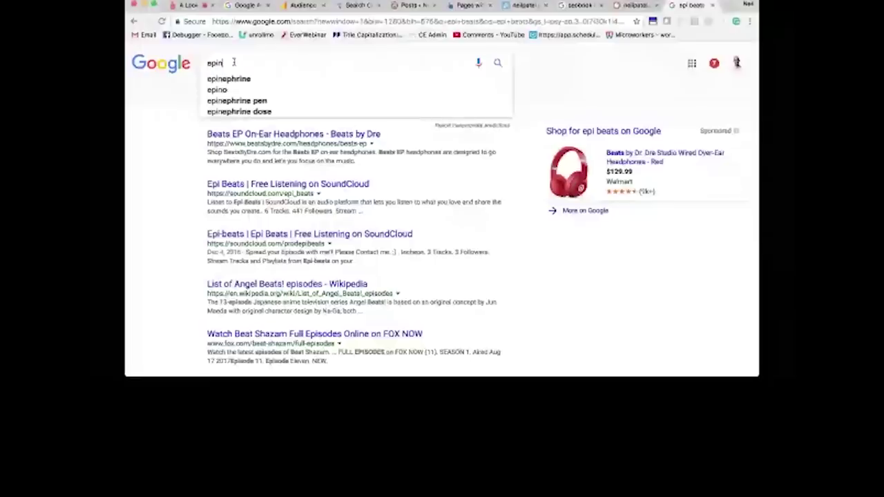
{"action": "key", "text": "BackSpace"}
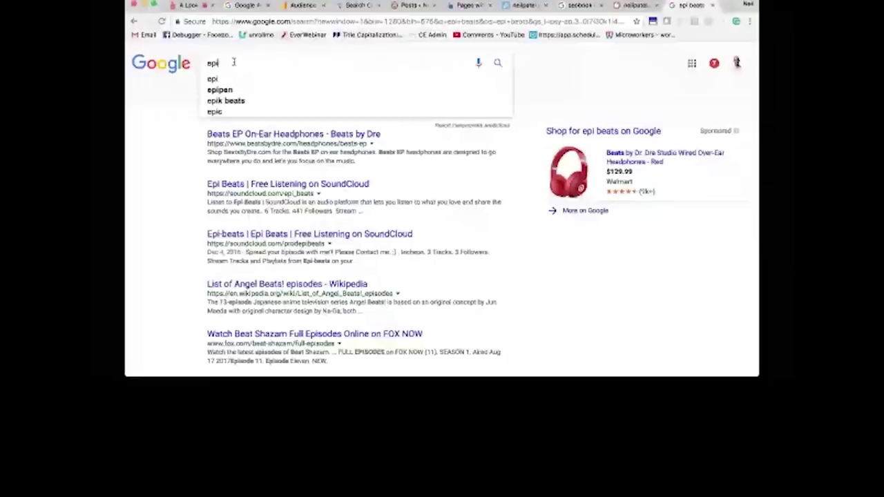
{"action": "type", "text": "beat"}
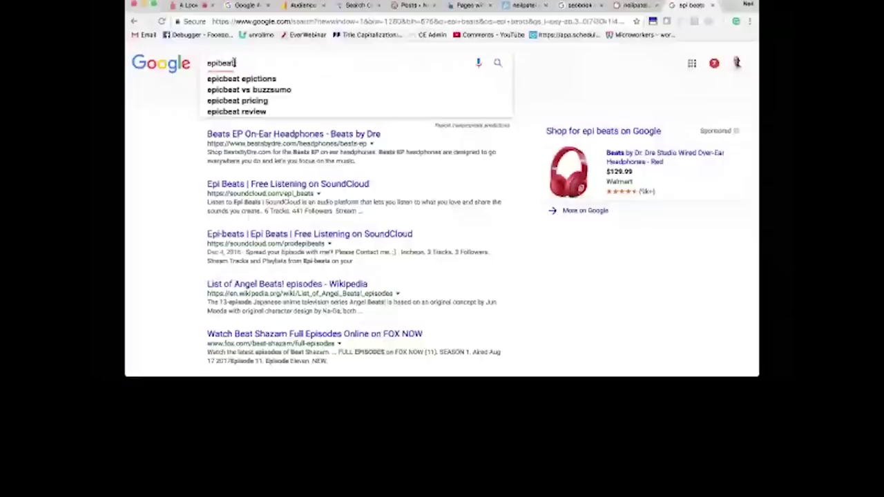
{"action": "key", "text": "Return"}
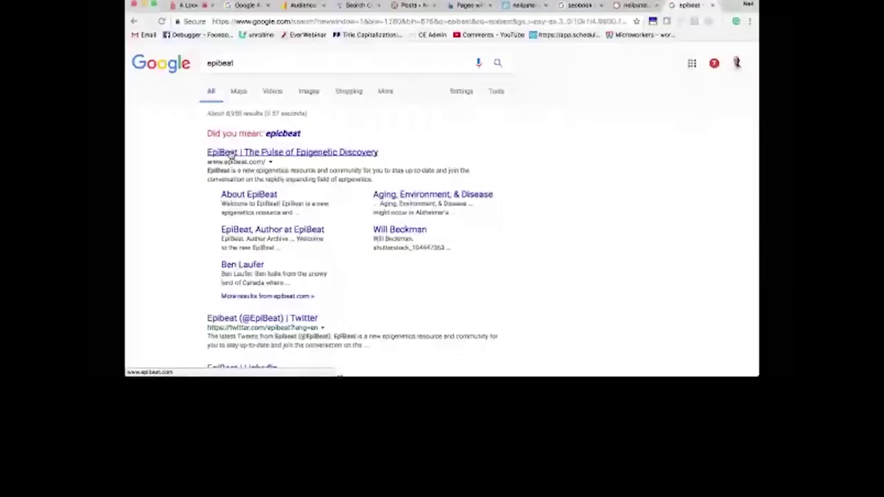
{"action": "left_click", "coordinate": [231, 153]}
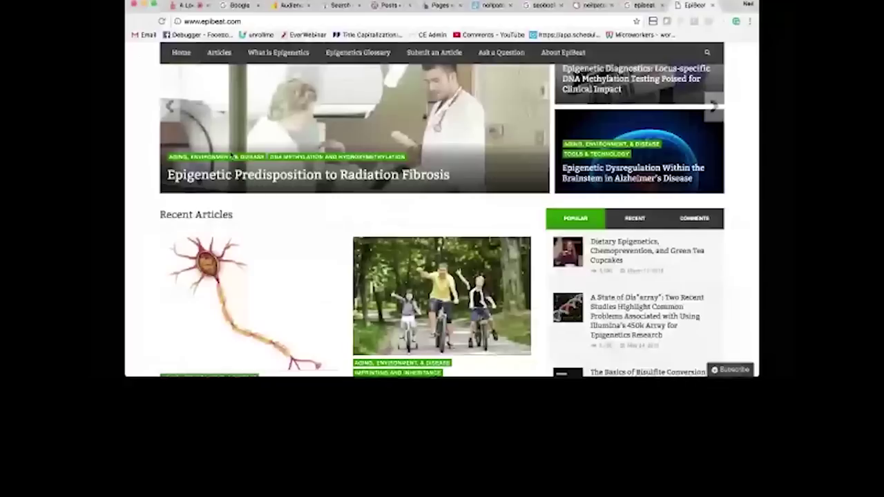
{"action": "left_click", "coordinate": [638, 7]}
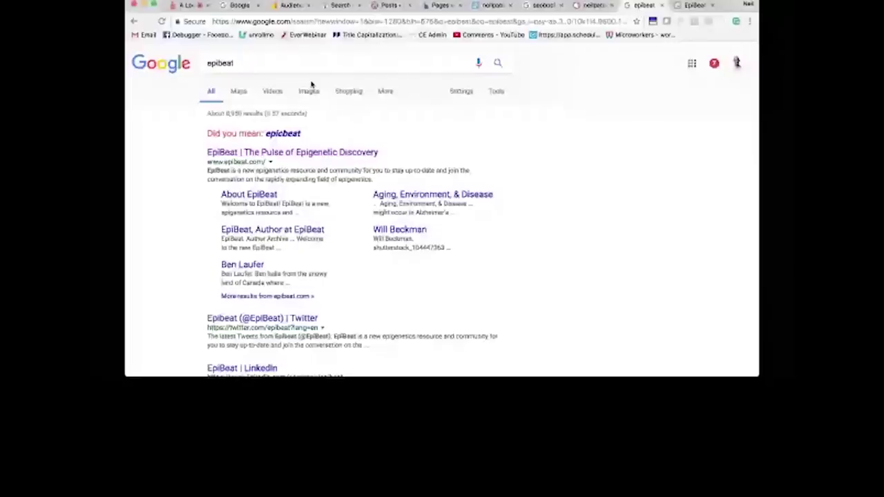
Step: Correct the Google search to "epicbeat"
{"action": "left_click", "coordinate": [216, 63]}
{"action": "type", "text": "c"}
{"action": "key", "text": "Return"}
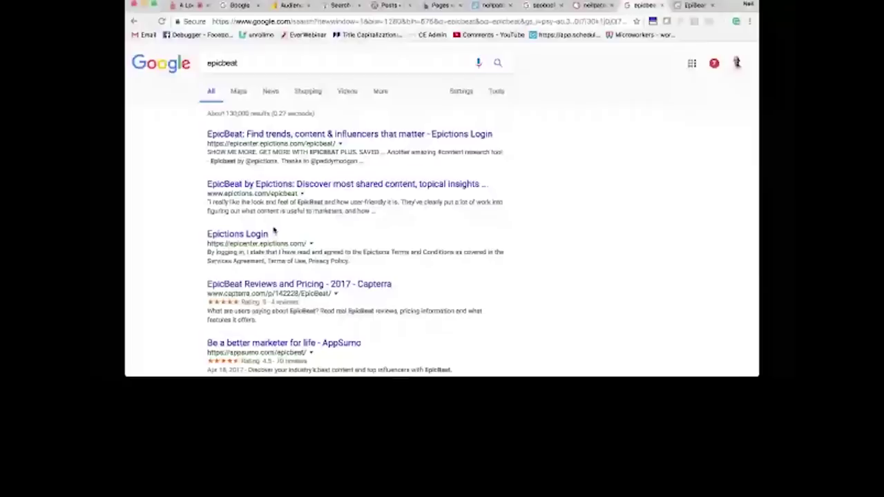
{"action": "left_click", "coordinate": [293, 284]}
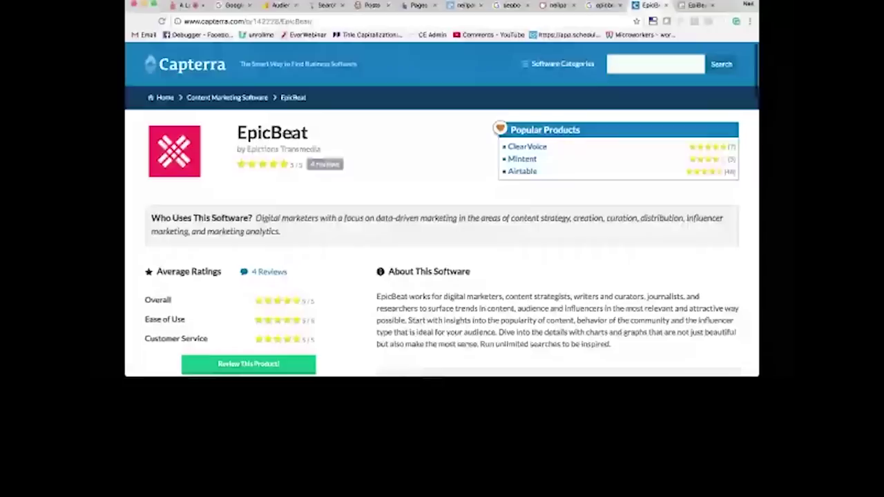
{"action": "scroll", "coordinate": [297, 132], "scroll_direction": "down", "scroll_amount": 10}
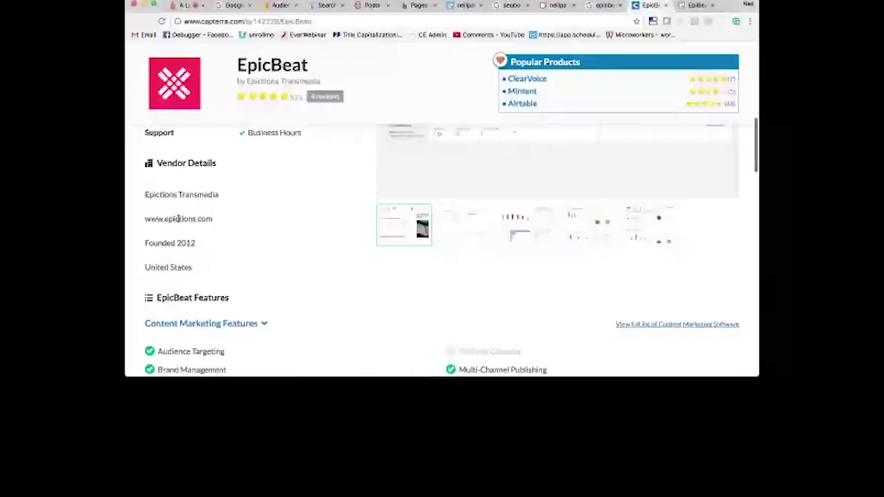
{"action": "left_click", "coordinate": [178, 218]}
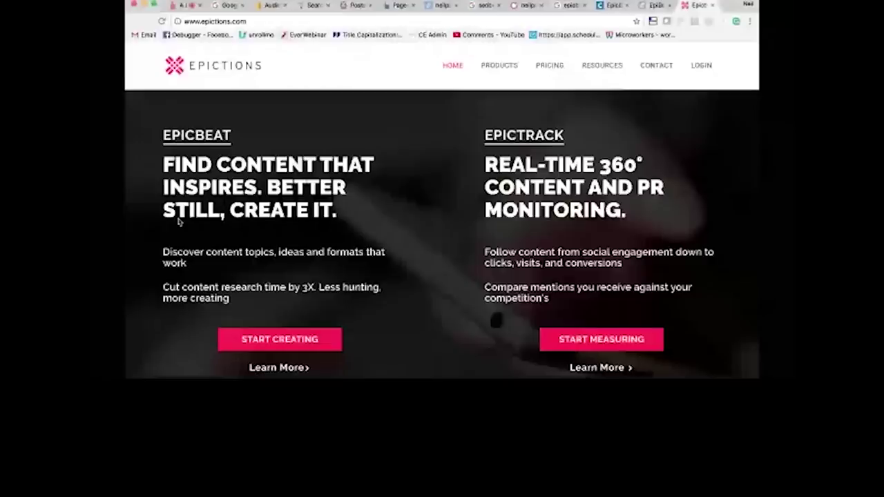
{"action": "scroll", "coordinate": [181, 221], "scroll_direction": "down", "scroll_amount": 1}
{"action": "scroll", "coordinate": [179, 221], "scroll_direction": "down", "scroll_amount": 3}
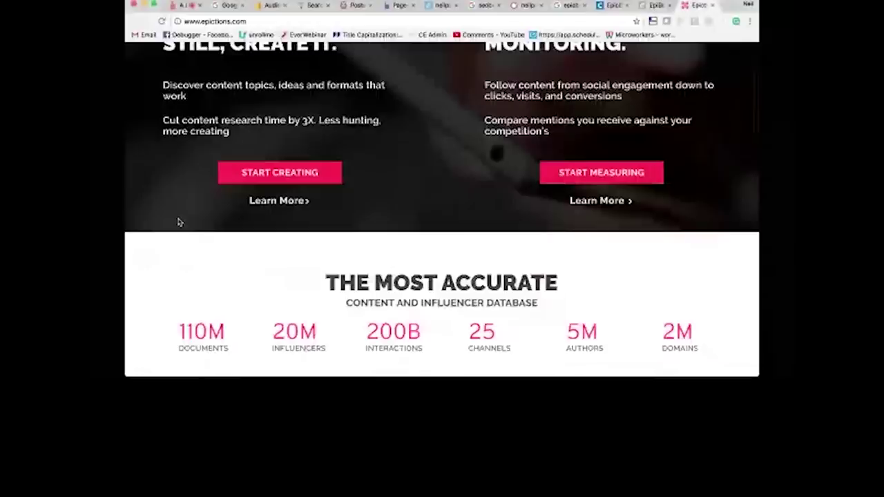
{"action": "scroll", "coordinate": [179, 222], "scroll_direction": "up", "scroll_amount": 4}
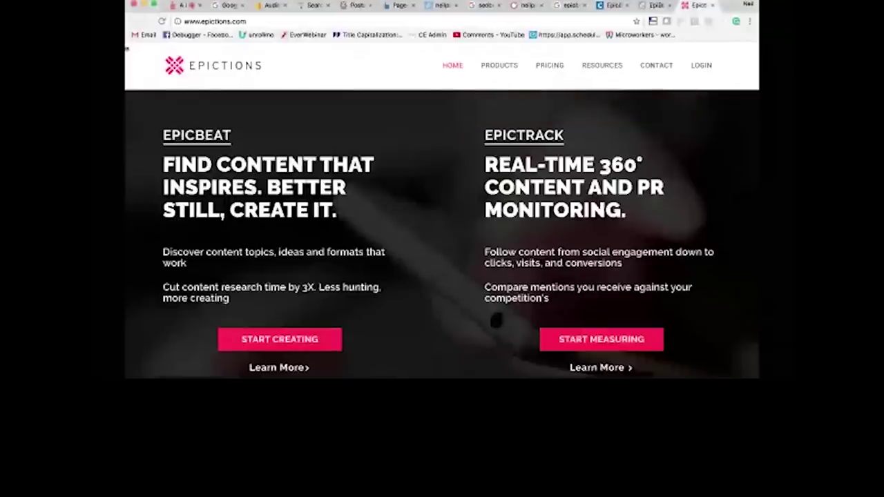
Step: Replace the Epictions page with a Google search for the penny hoarder
{"action": "left_click", "coordinate": [243, 23]}
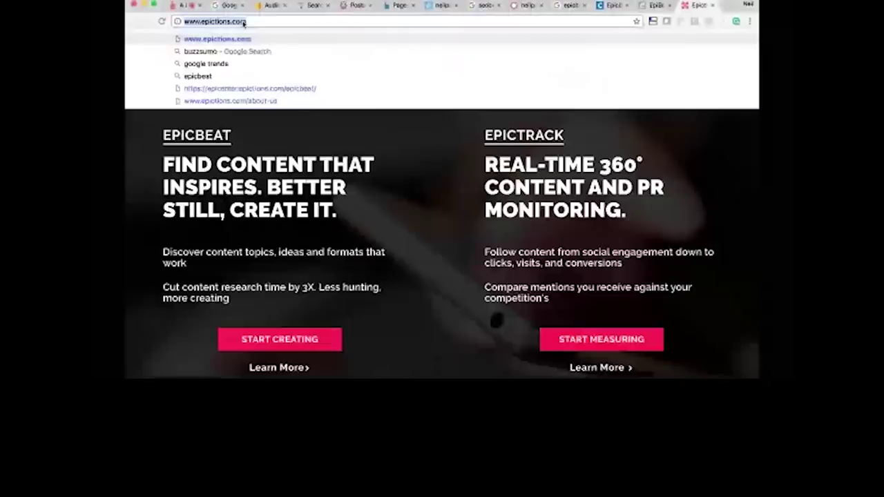
{"action": "type", "text": "the penny ho"}
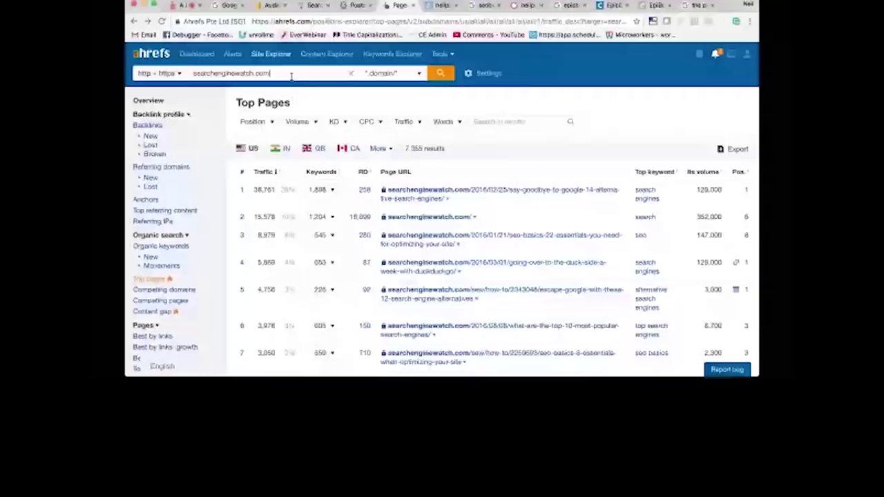
Step: Switch to Ahrefs and run a Site Explorer overview for getrichslowly.org
{"action": "key", "text": "BackSpace"}
{"action": "key", "text": "BackSpace"}
{"action": "key", "text": "BackSpace"}
{"action": "key", "text": "BackSpace"}
{"action": "key", "text": "BackSpace"}
{"action": "key", "text": "BackSpace"}
{"action": "key", "text": "BackSpace"}
{"action": "key", "text": "BackSpace"}
{"action": "key", "text": "BackSpace"}
{"action": "type", "text": "getrichslowly.org"}
{"action": "key", "text": "Return"}
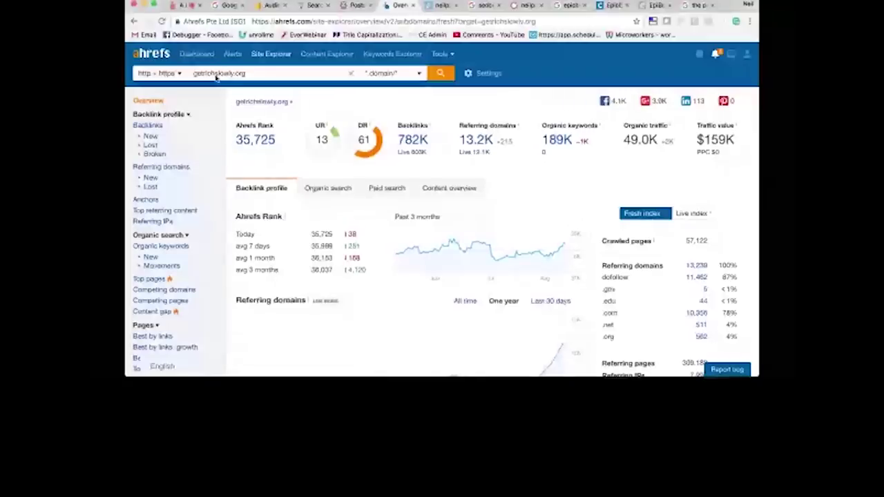
Step: Run the Site Explorer overview for thepennyhoarder.com
{"action": "triple_click", "coordinate": [221, 74]}
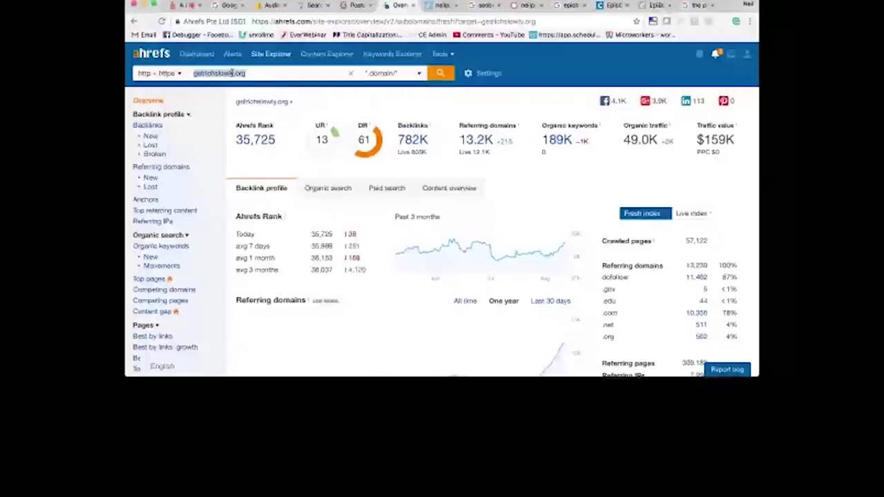
{"action": "type", "text": "thesimp"}
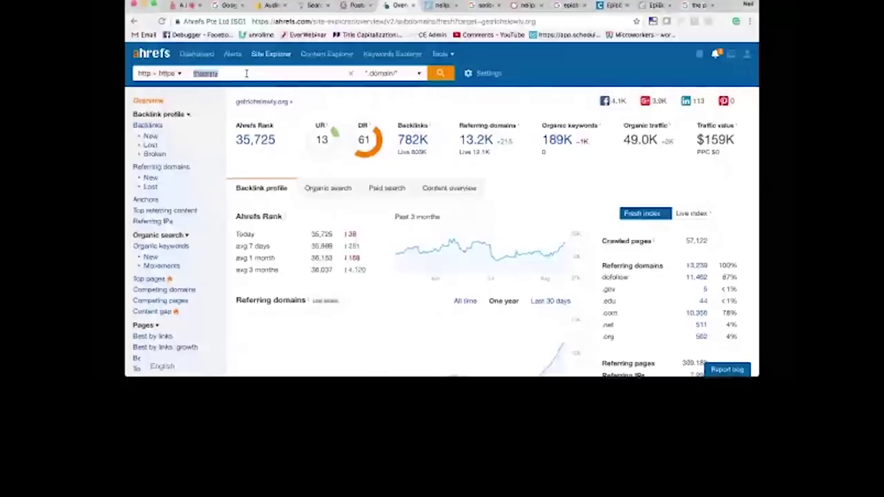
{"action": "type", "text": "l"}
{"action": "type", "text": "thepen"}
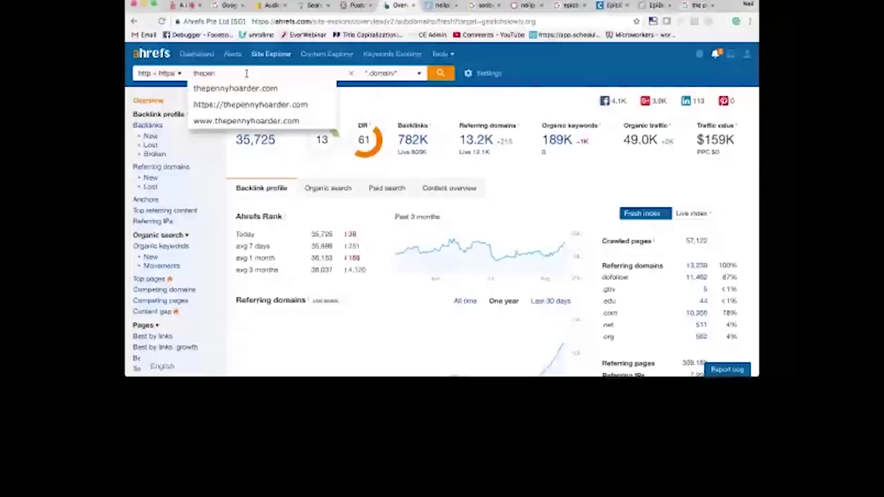
{"action": "left_click", "coordinate": [234, 88]}
{"action": "left_click", "coordinate": [442, 74]}
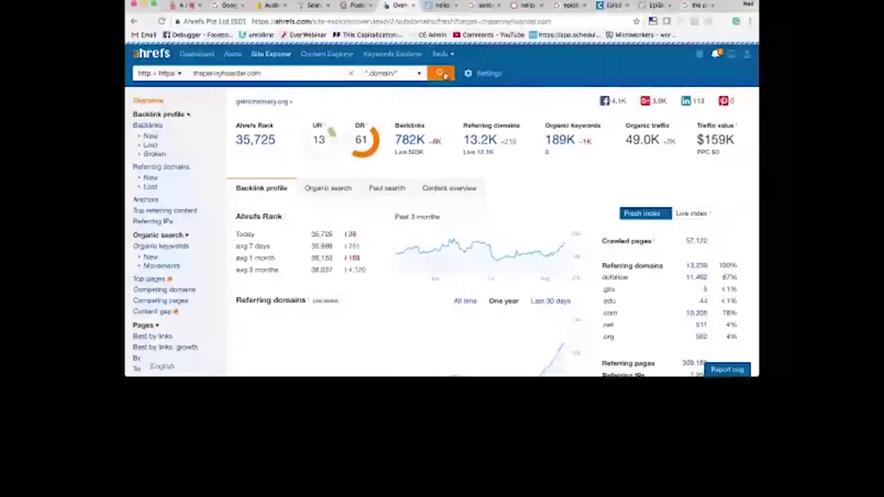
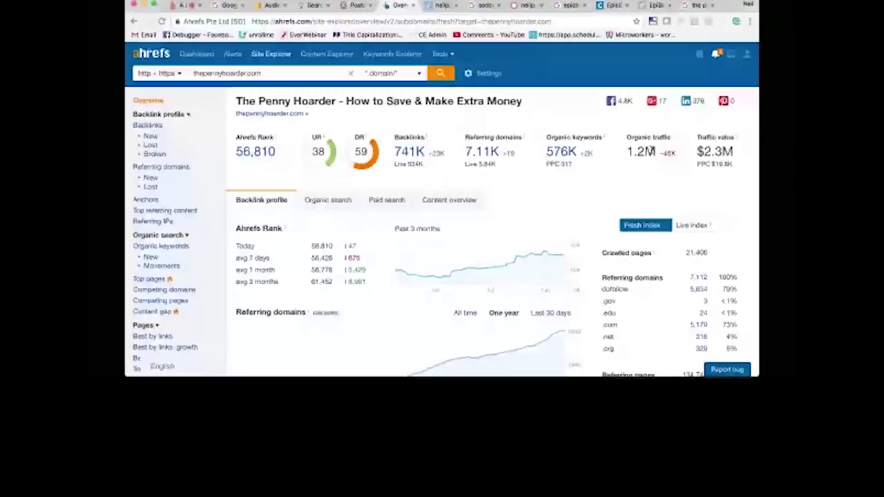
Step: Switch to Search Console, add impressions and CTR to the Search Analytics report and review the click-through rates by page
{"action": "left_click", "coordinate": [314, 6]}
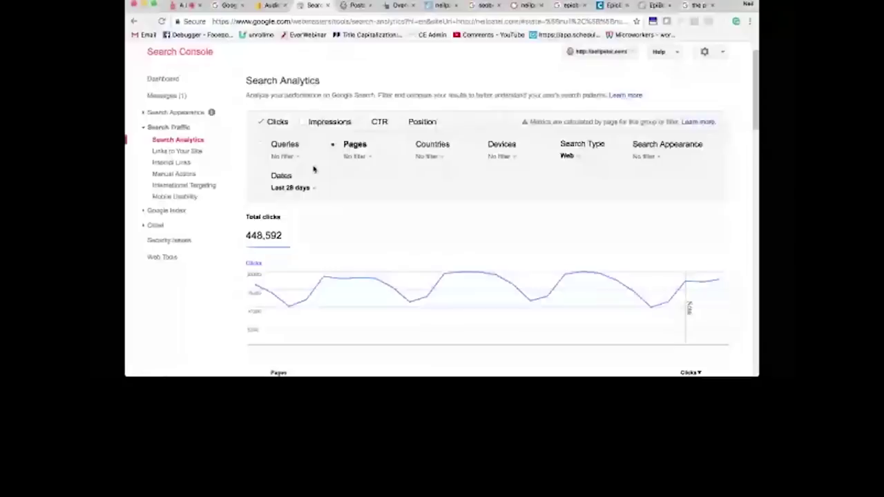
{"action": "left_click", "coordinate": [331, 126]}
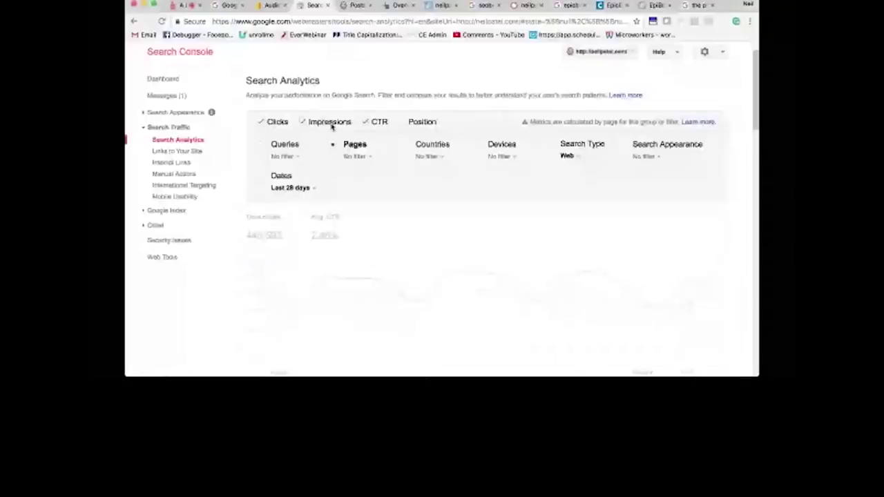
{"action": "scroll", "coordinate": [601, 178], "scroll_direction": "down", "scroll_amount": 3}
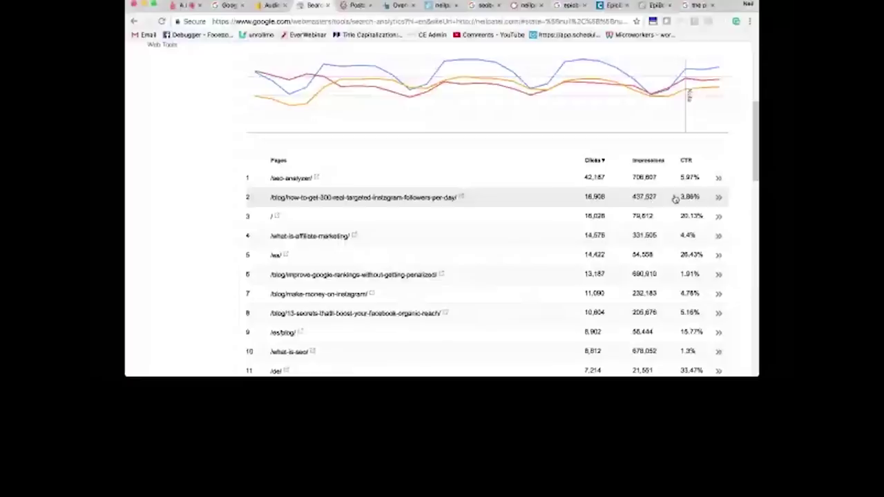
{"action": "scroll", "coordinate": [673, 207], "scroll_direction": "down", "scroll_amount": 1}
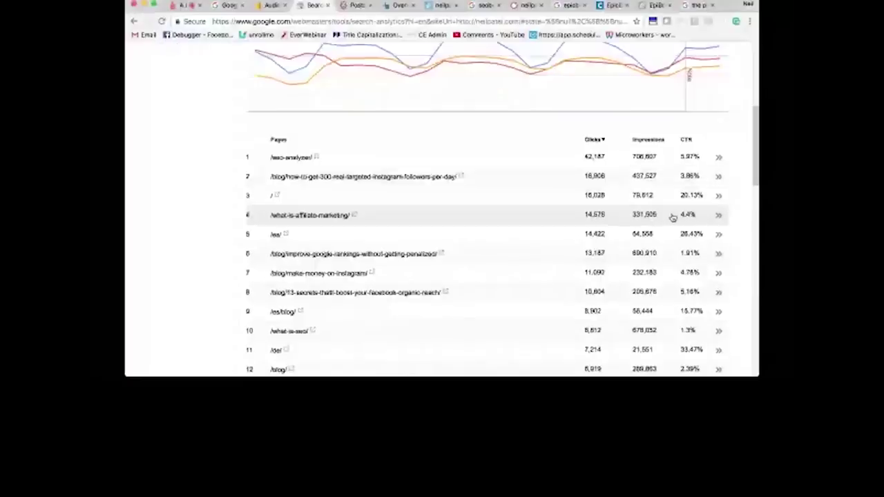
{"action": "scroll", "coordinate": [671, 228], "scroll_direction": "down", "scroll_amount": 1}
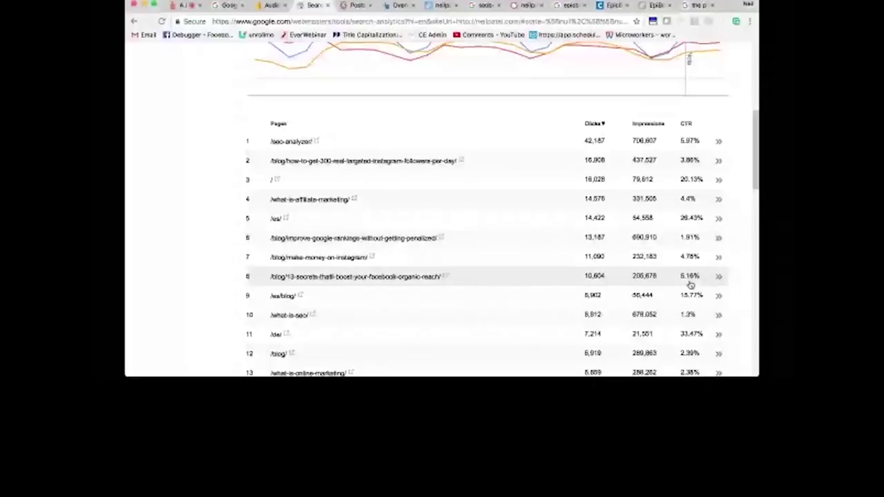
{"action": "scroll", "coordinate": [690, 283], "scroll_direction": "down", "scroll_amount": 1}
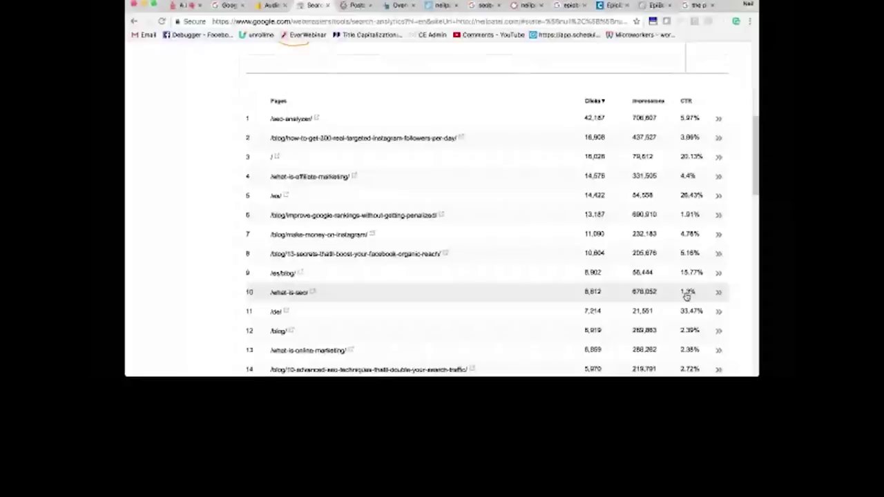
{"action": "scroll", "coordinate": [488, 293], "scroll_direction": "down", "scroll_amount": 2}
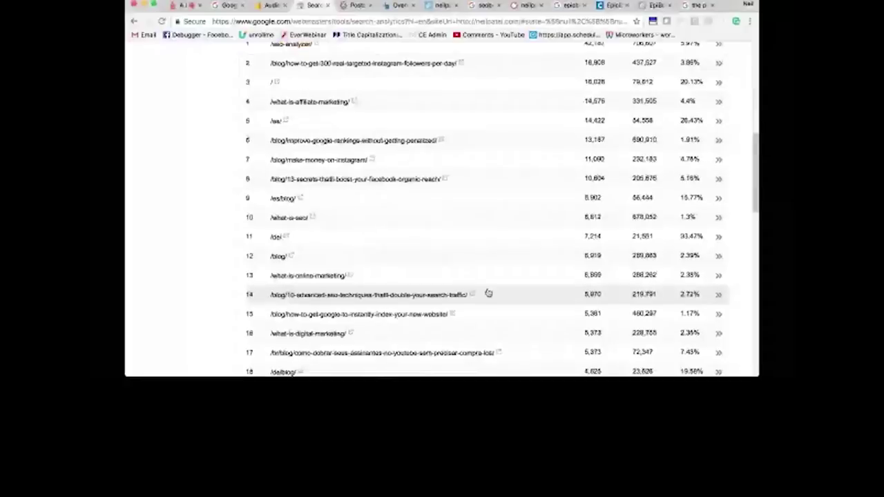
Step: Replace the Search Console report with a Google search for seo techniques
{"action": "left_click", "coordinate": [474, 20]}
{"action": "type", "text": "seo t"}
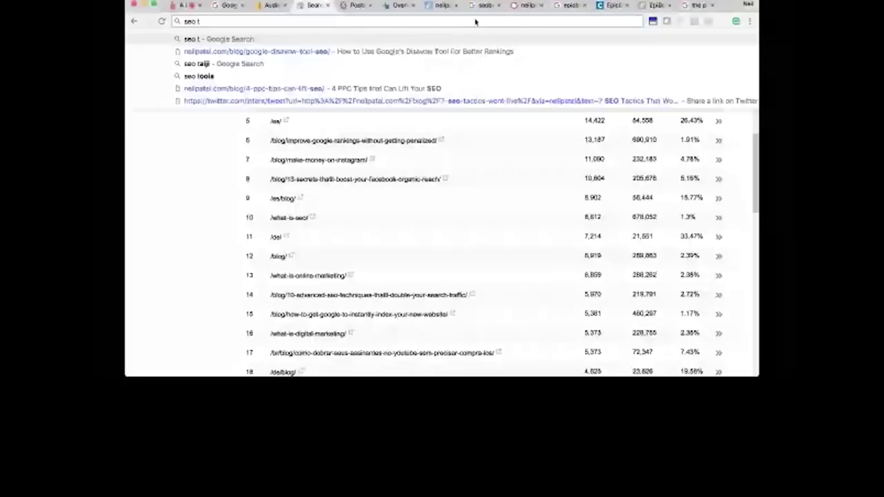
{"action": "type", "text": "echniques"}
{"action": "key", "text": "Return"}
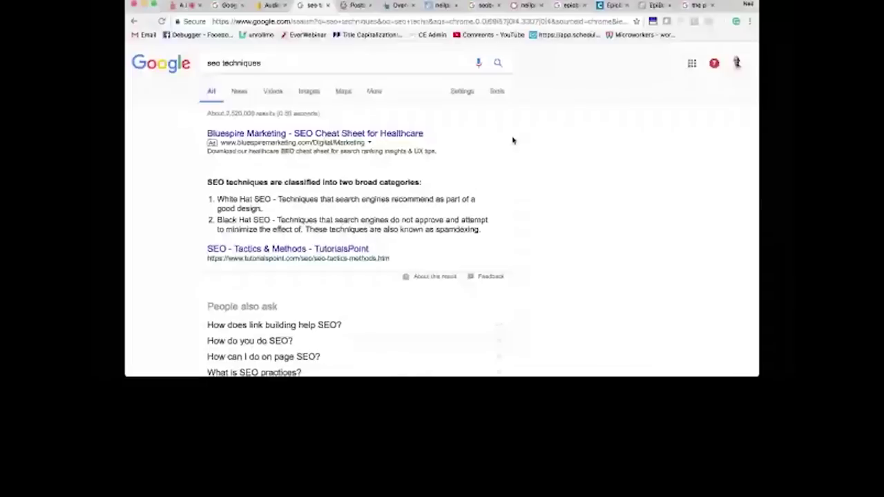
Step: Examine the search results page for seo techniques, comparing the featured snippet with the titles and descriptions of the top organic listings
{"action": "scroll", "coordinate": [513, 140], "scroll_direction": "down", "scroll_amount": 5}
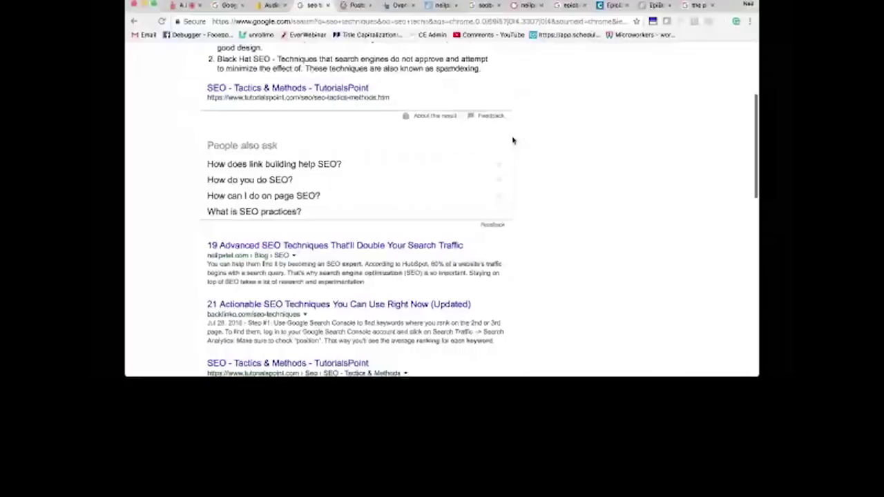
{"action": "scroll", "coordinate": [512, 140], "scroll_direction": "up", "scroll_amount": 2}
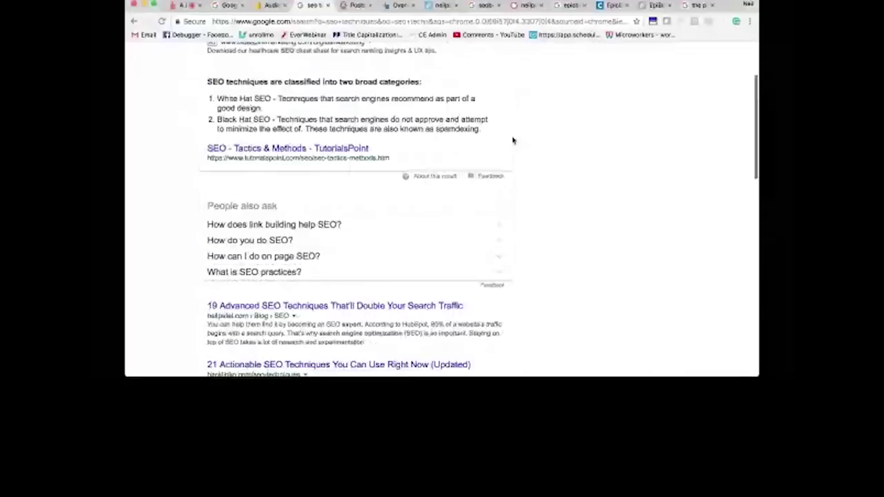
{"action": "scroll", "coordinate": [512, 140], "scroll_direction": "up", "scroll_amount": 1}
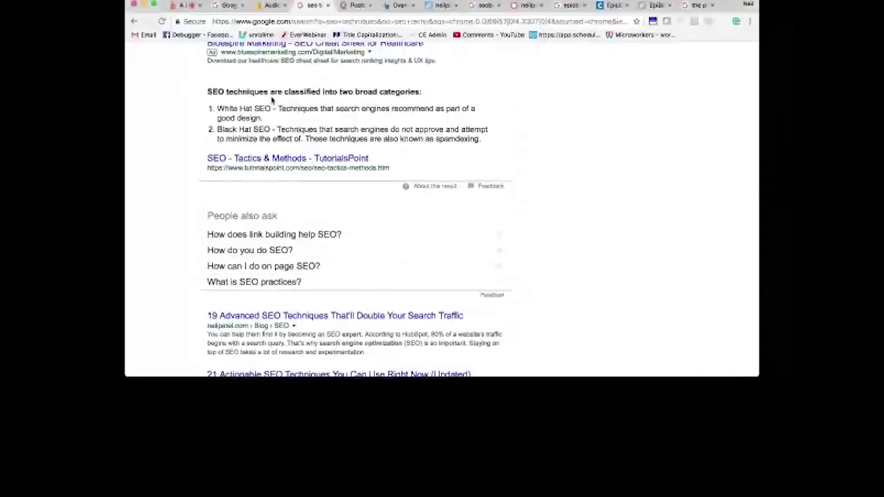
{"action": "scroll", "coordinate": [272, 100], "scroll_direction": "down", "scroll_amount": 2}
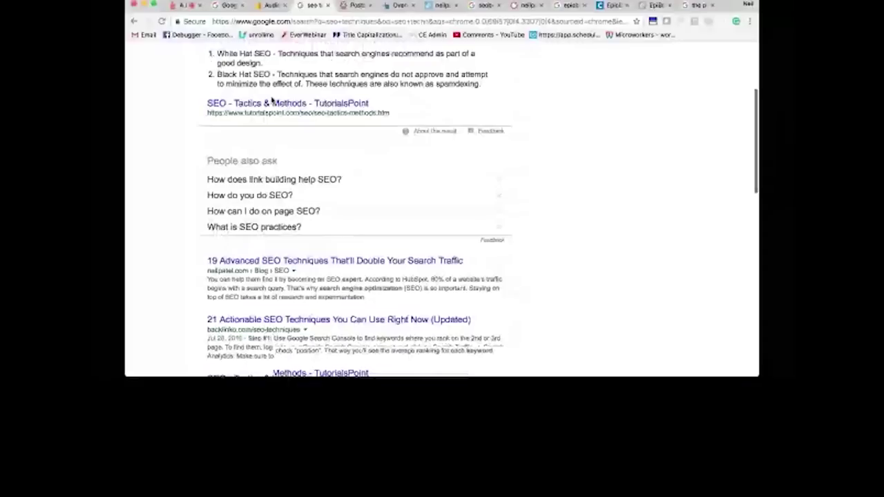
{"action": "scroll", "coordinate": [272, 290], "scroll_direction": "down", "scroll_amount": 1}
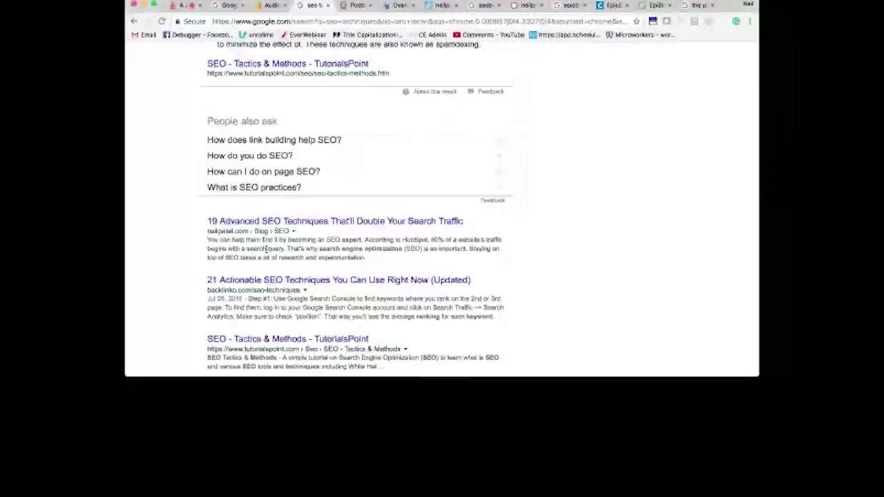
{"action": "scroll", "coordinate": [266, 249], "scroll_direction": "up", "scroll_amount": 3}
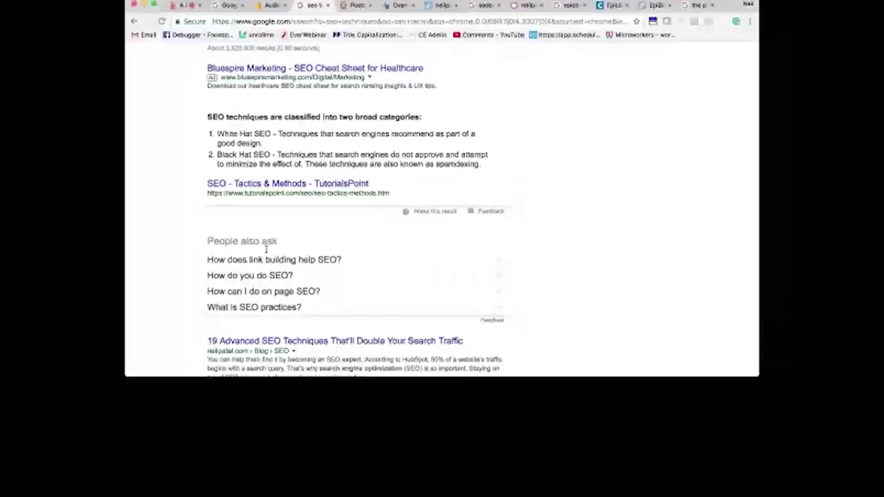
{"action": "scroll", "coordinate": [266, 250], "scroll_direction": "down", "scroll_amount": 1}
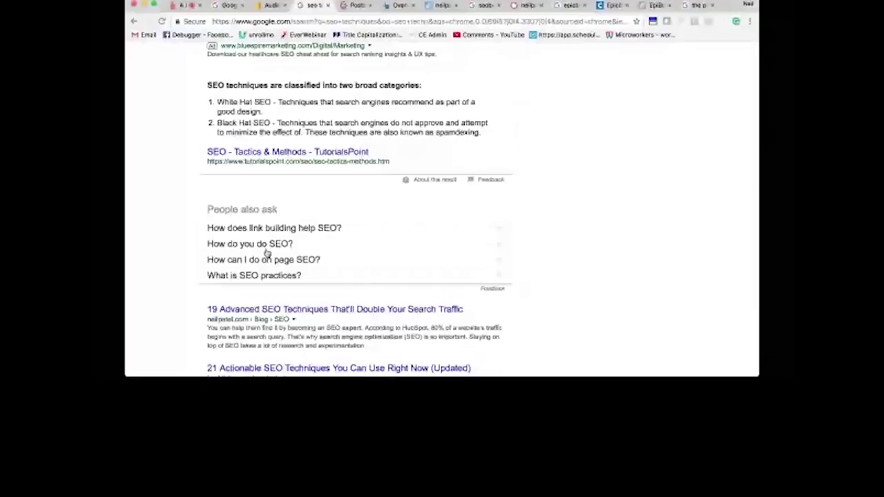
{"action": "scroll", "coordinate": [269, 259], "scroll_direction": "down", "scroll_amount": 2}
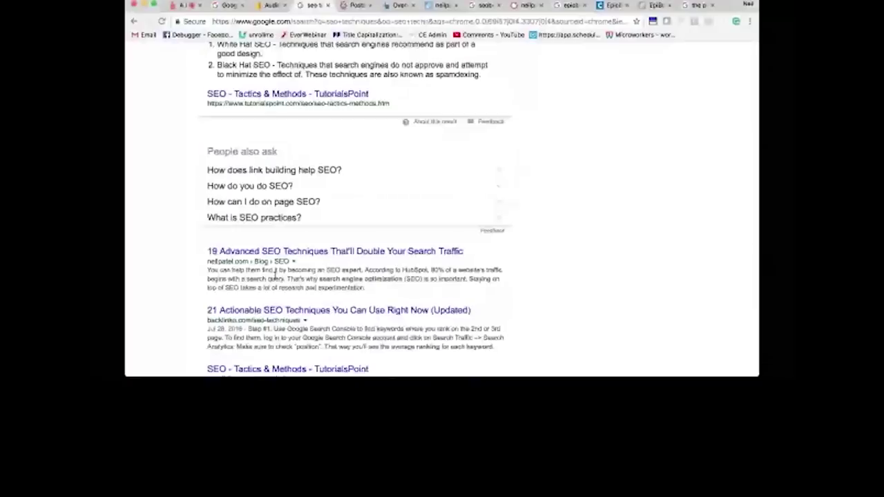
{"action": "scroll", "coordinate": [275, 274], "scroll_direction": "up", "scroll_amount": 2}
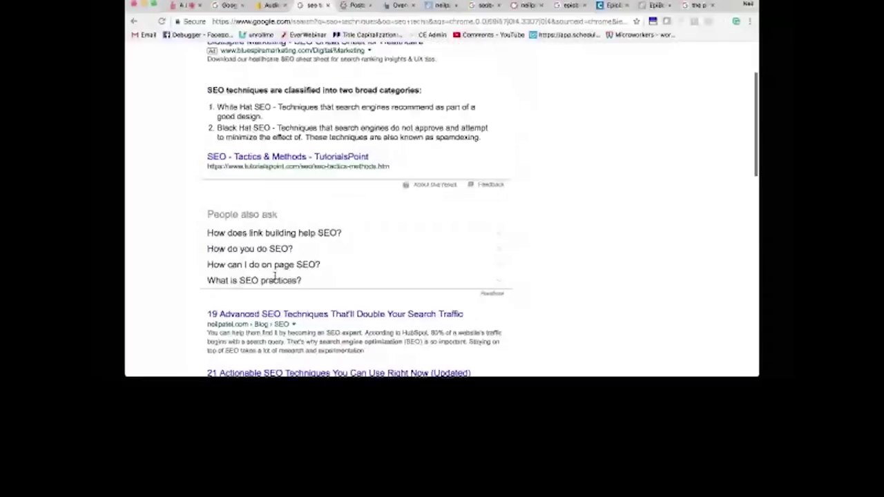
{"action": "scroll", "coordinate": [275, 274], "scroll_direction": "up", "scroll_amount": 2}
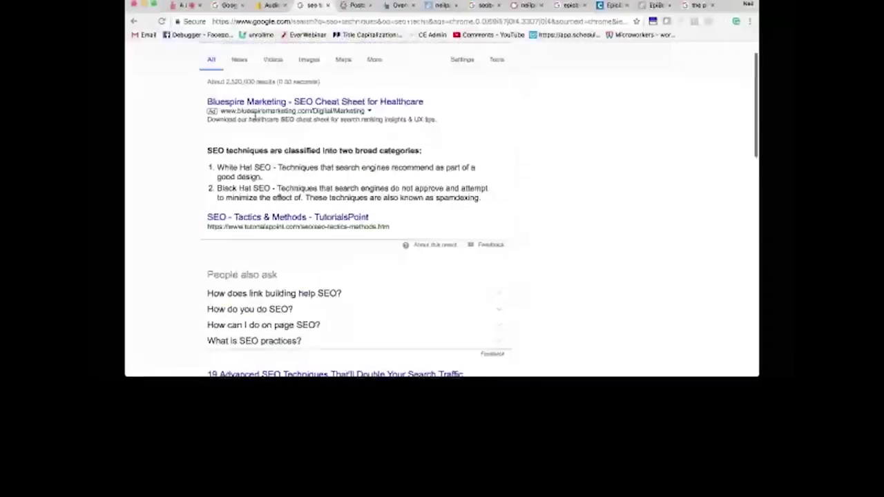
{"action": "scroll", "coordinate": [255, 118], "scroll_direction": "down", "scroll_amount": 1}
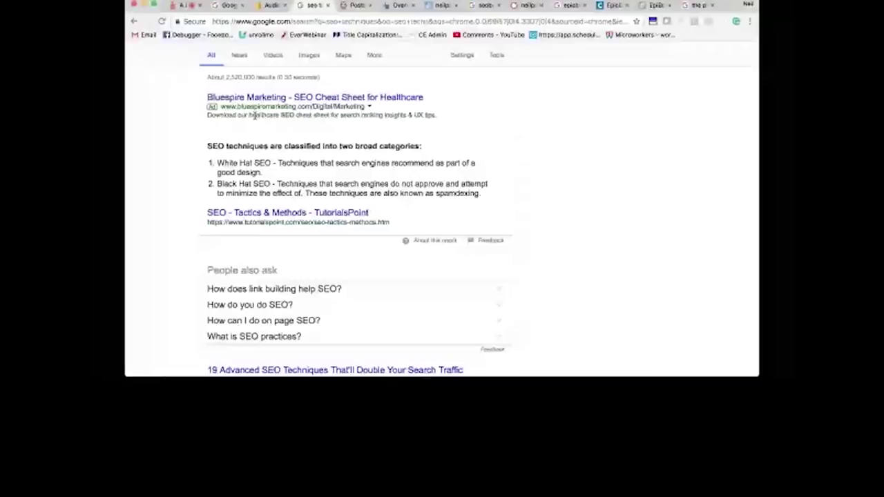
Step: Open jobs.problogger.net in a new tab and look through the listed writing jobs
{"action": "key", "text": "ctrl+t"}
{"action": "type", "text": "jobs.problogger.net"}
{"action": "key", "text": "Return"}
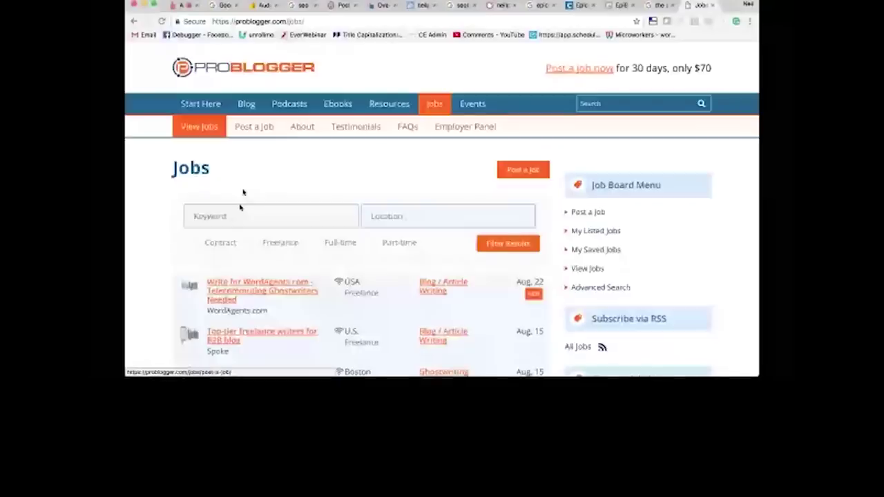
{"action": "scroll", "coordinate": [241, 201], "scroll_direction": "down", "scroll_amount": 10}
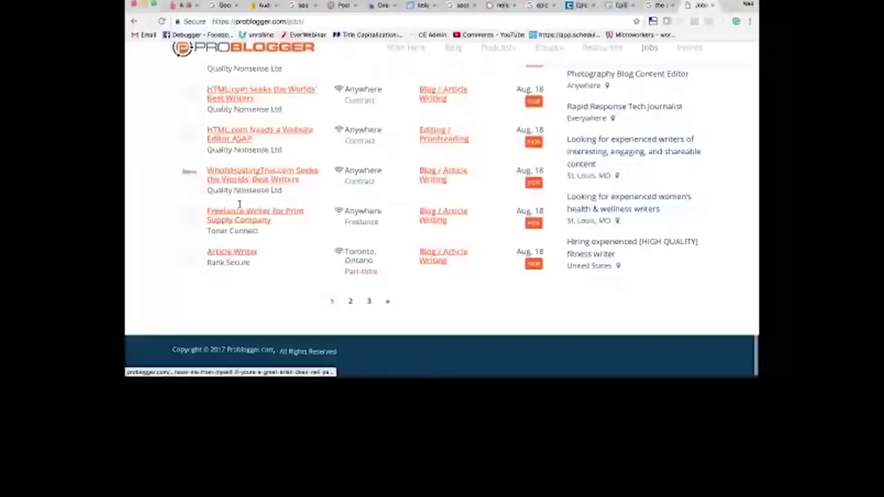
{"action": "scroll", "coordinate": [239, 205], "scroll_direction": "up", "scroll_amount": 5}
{"action": "scroll", "coordinate": [239, 207], "scroll_direction": "up", "scroll_amount": 2}
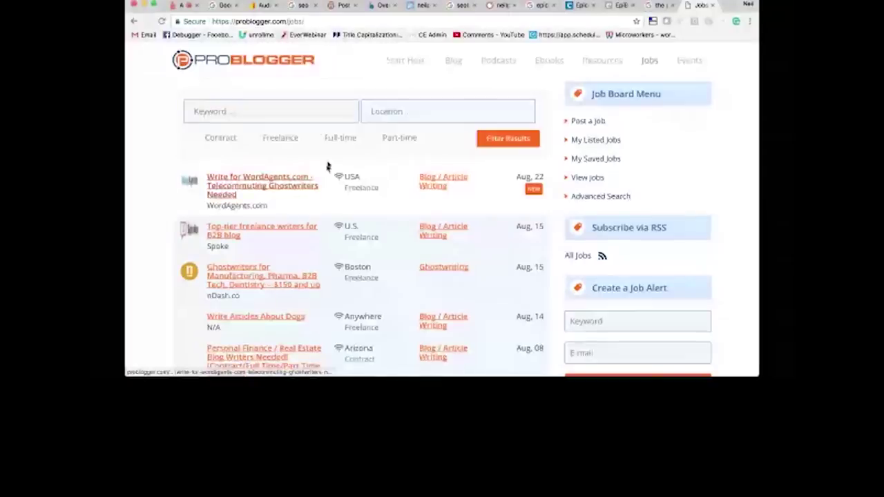
Step: Replace the ProBlogger job board with the buzzsumo.com home page
{"action": "left_click", "coordinate": [298, 22]}
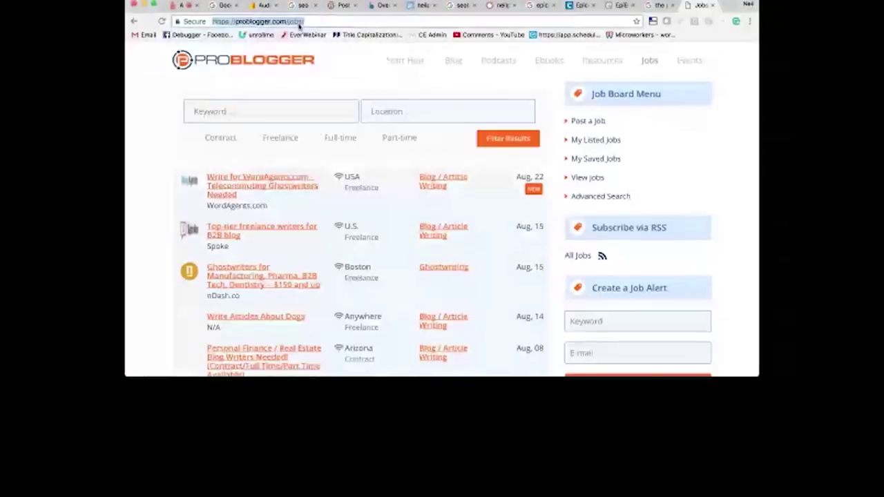
{"action": "type", "text": "buzzsumo.com"}
{"action": "key", "text": "Return"}
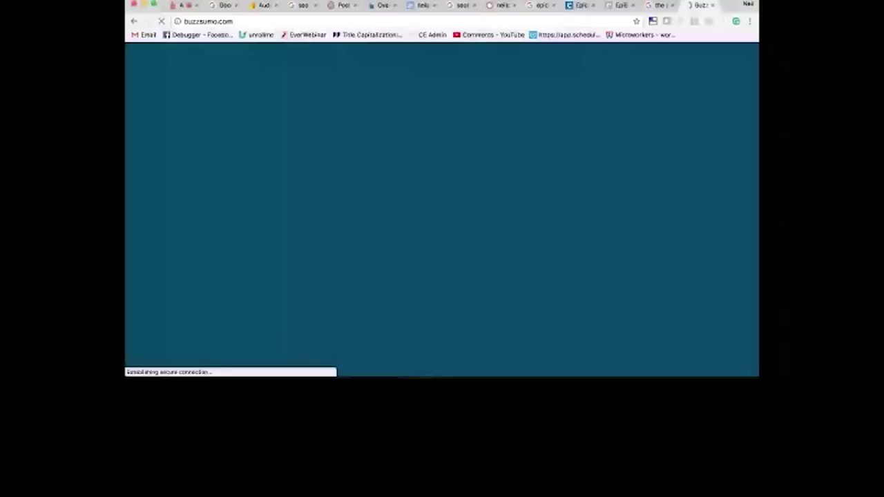
Step: Switch to the existing BuzzSumo results, search for instagram followers and look through the most shared articles
{"action": "left_click", "coordinate": [419, 5]}
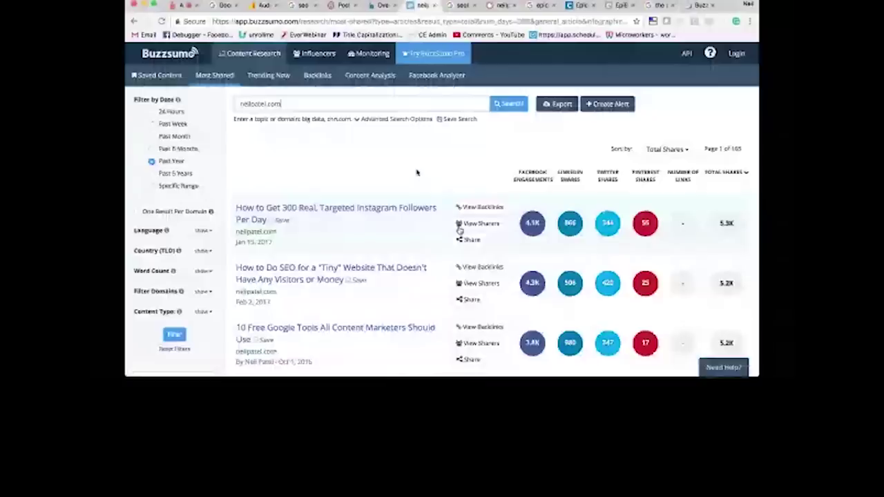
{"action": "left_click", "coordinate": [399, 96]}
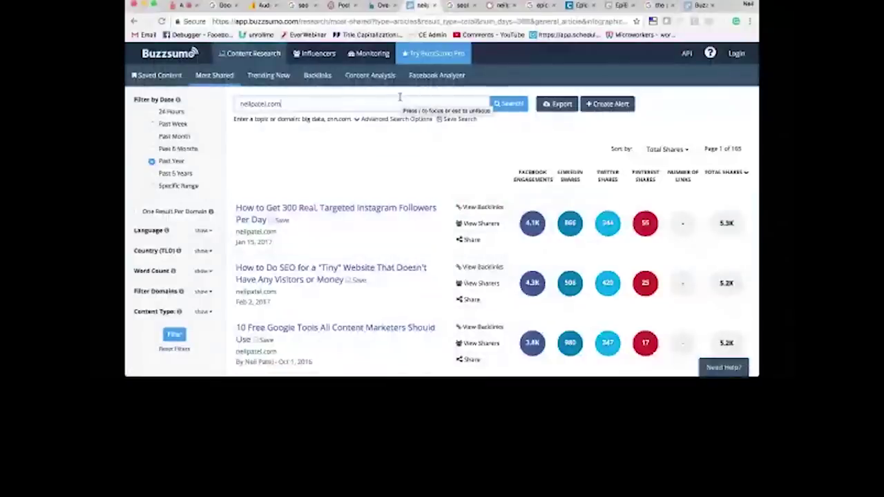
{"action": "triple_click", "coordinate": [396, 96]}
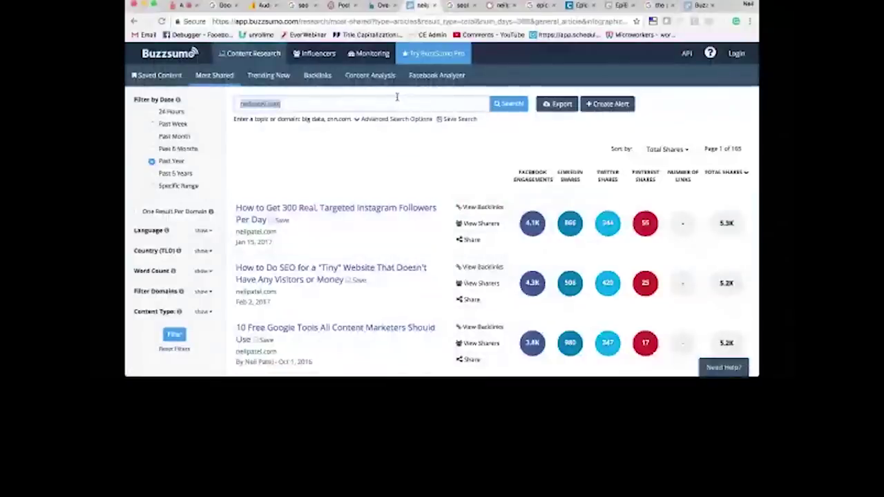
{"action": "type", "text": "insta"}
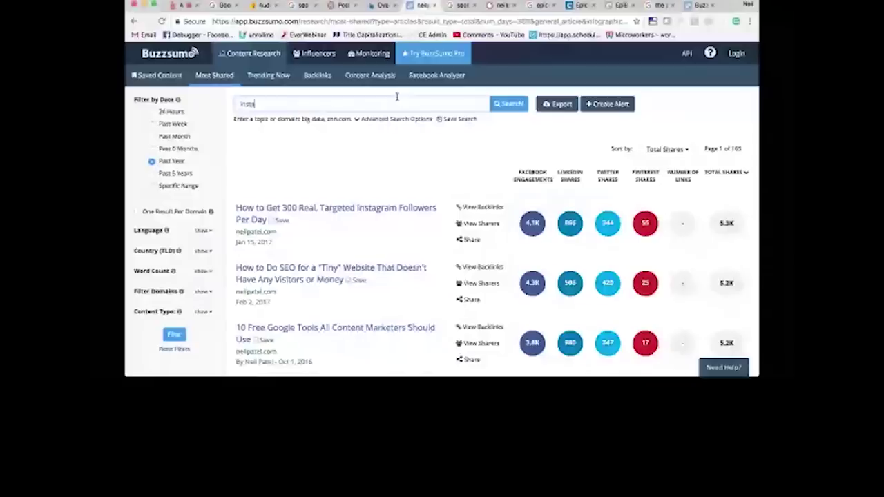
{"action": "type", "text": "gram"}
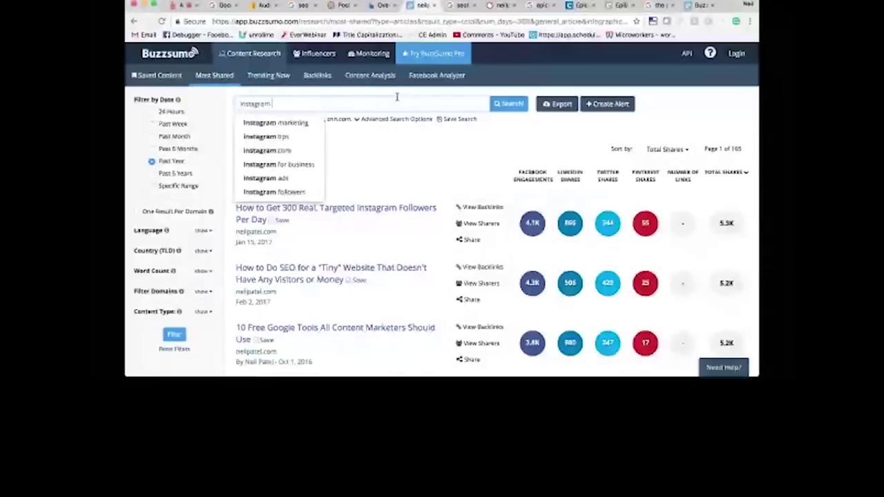
{"action": "type", "text": " followers"}
{"action": "key", "text": "Return"}
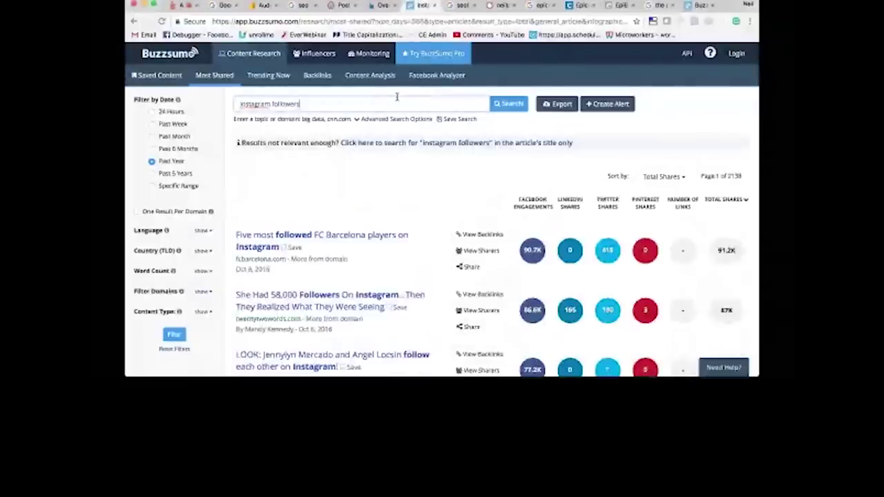
{"action": "scroll", "coordinate": [444, 248], "scroll_direction": "down", "scroll_amount": 4}
{"action": "right_click", "coordinate": [446, 244]}
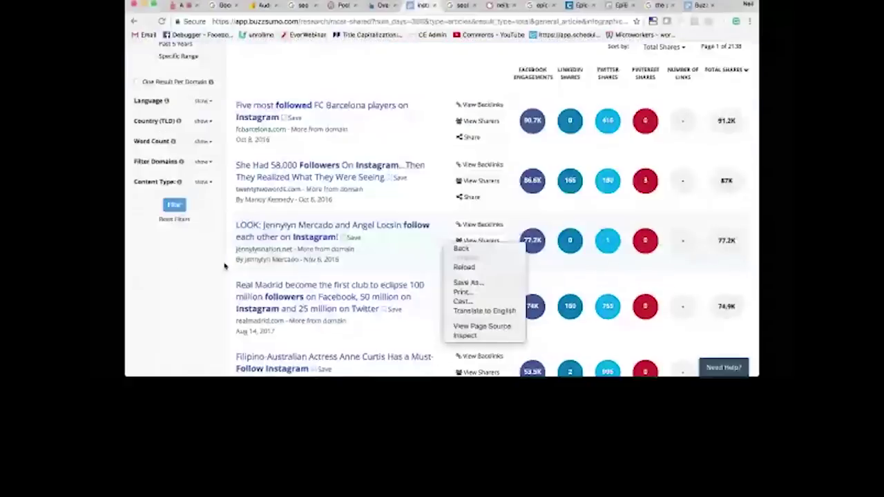
{"action": "left_click", "coordinate": [224, 266]}
{"action": "scroll", "coordinate": [219, 268], "scroll_direction": "down", "scroll_amount": 15}
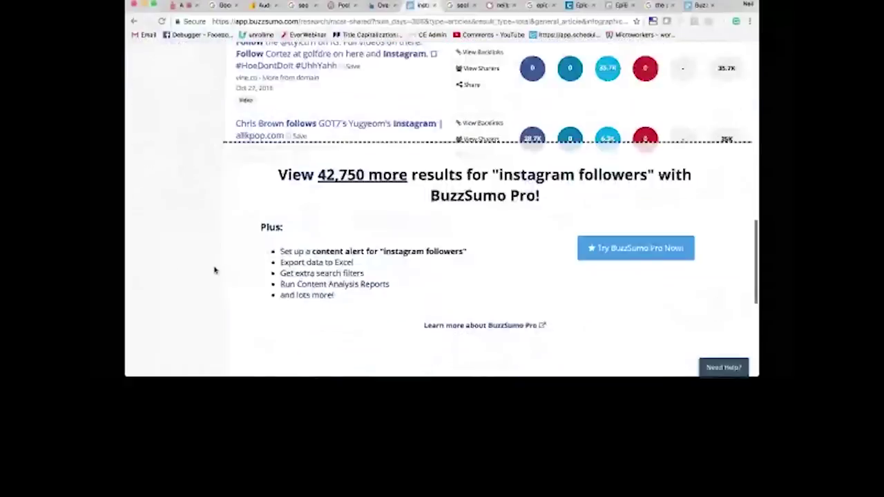
{"action": "scroll", "coordinate": [214, 270], "scroll_direction": "up", "scroll_amount": 20}
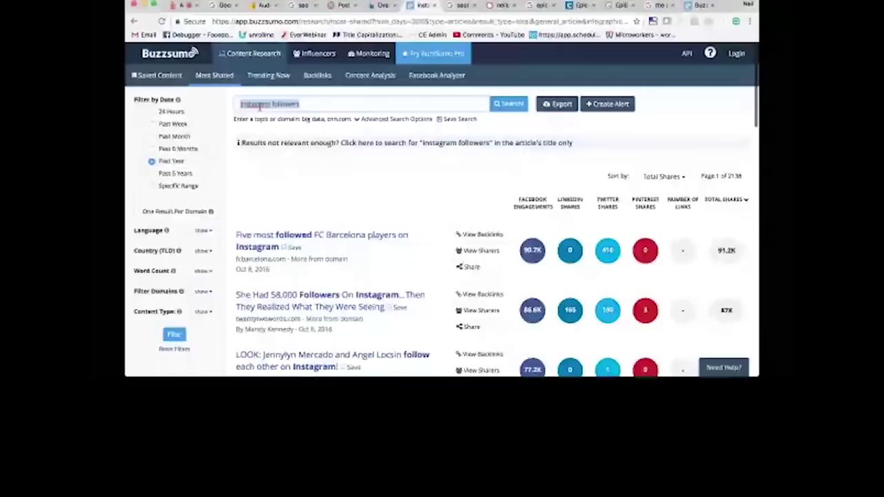
Step: Search BuzzSumo for seo techniques and try to view the sharers of the "7 White Hat SEO Techniques to Double Traffic" article
{"action": "type", "text": "seo com"}
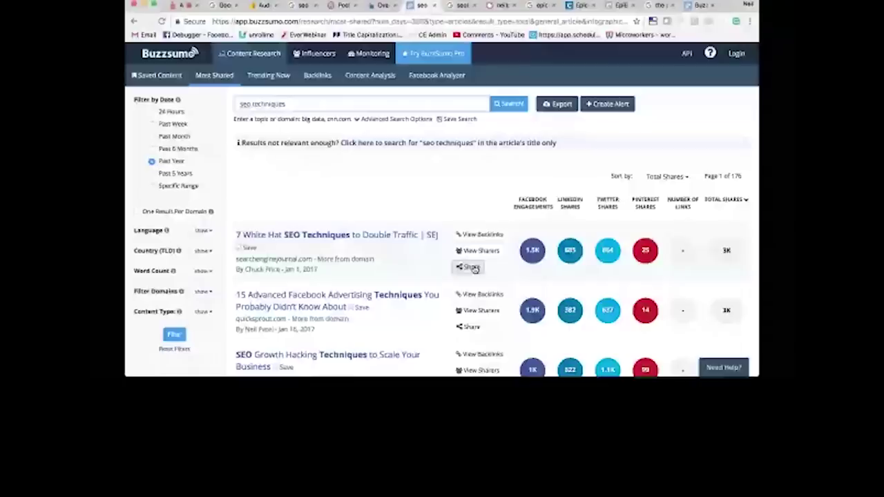
{"action": "scroll", "coordinate": [480, 248], "scroll_direction": "down", "scroll_amount": 1}
{"action": "left_click", "coordinate": [484, 230]}
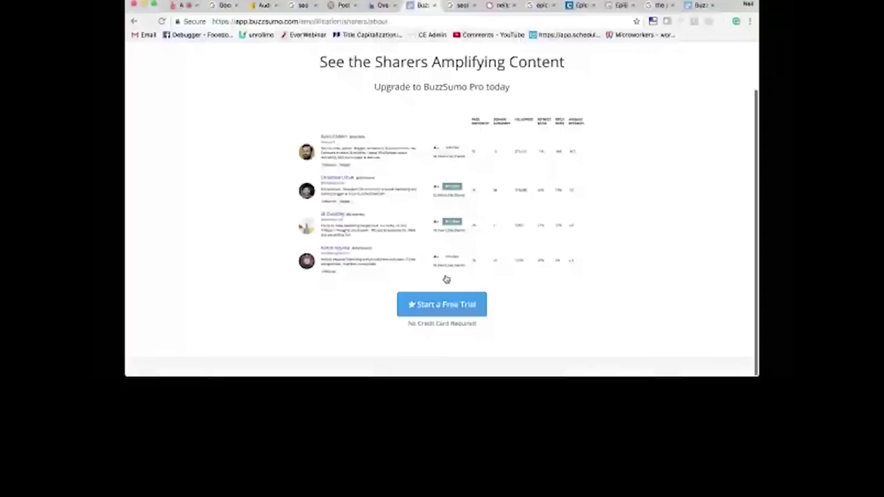
{"action": "scroll", "coordinate": [449, 304], "scroll_direction": "up", "scroll_amount": 1}
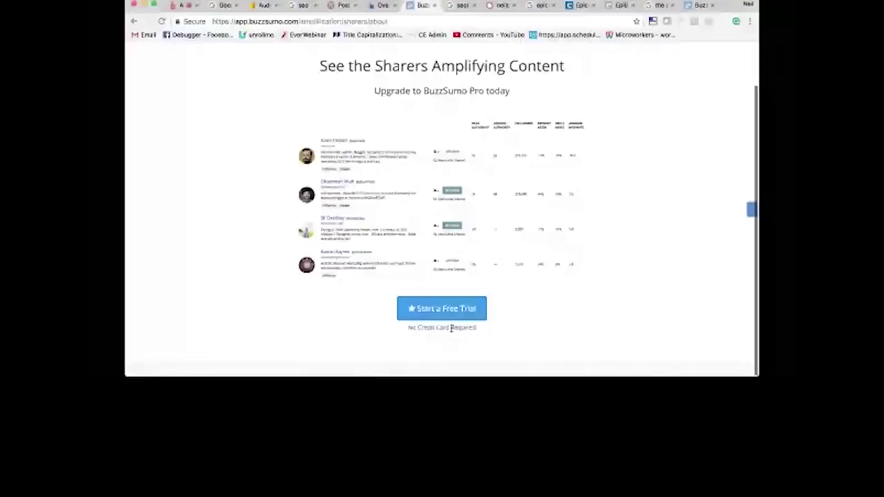
{"action": "scroll", "coordinate": [450, 328], "scroll_direction": "up", "scroll_amount": 2}
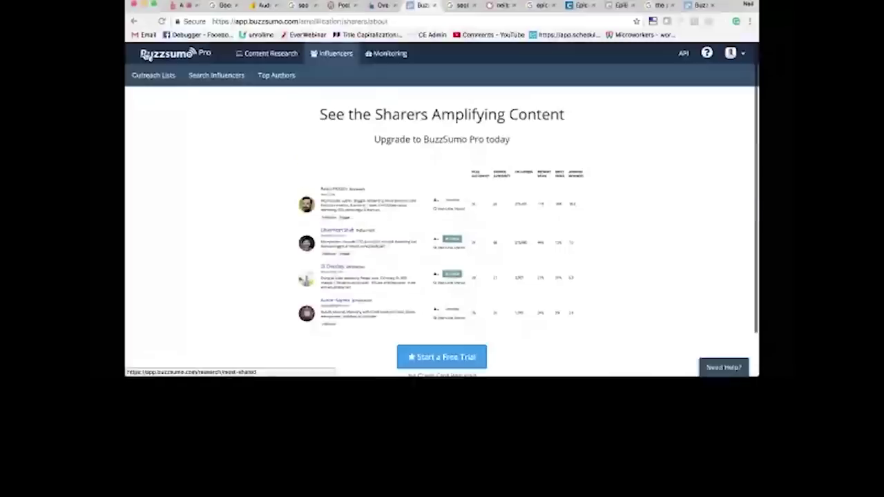
Step: Return to the most shared content search, search for seo techniques and open the sharers of "7 White Hat SEO Techniques to Double Traffic"
{"action": "left_click", "coordinate": [156, 60]}
{"action": "type", "text": "se"}
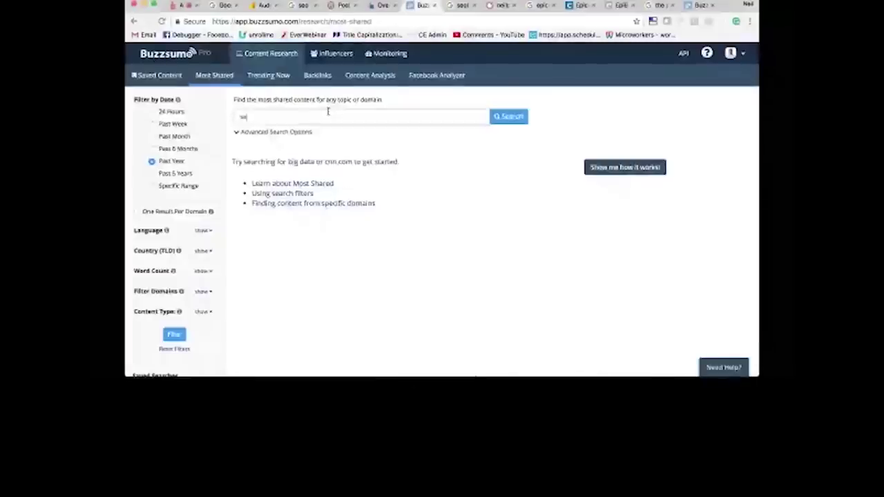
{"action": "type", "text": "o techniques"}
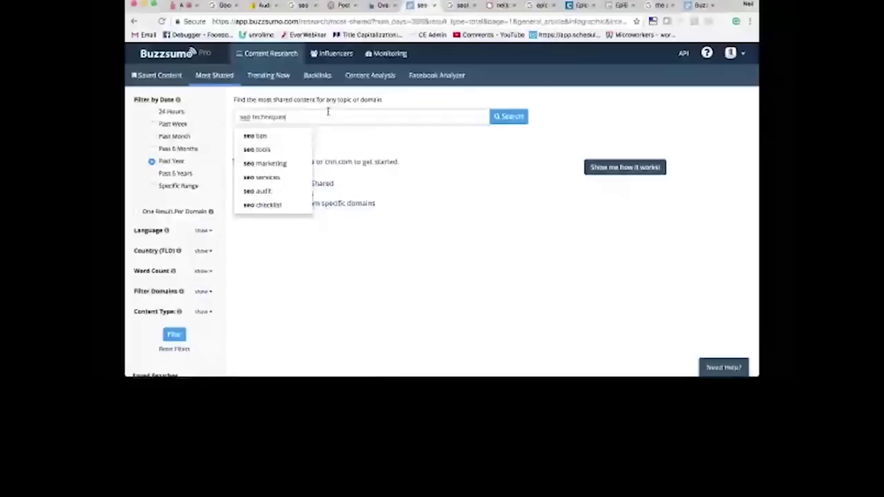
{"action": "key", "text": "Return"}
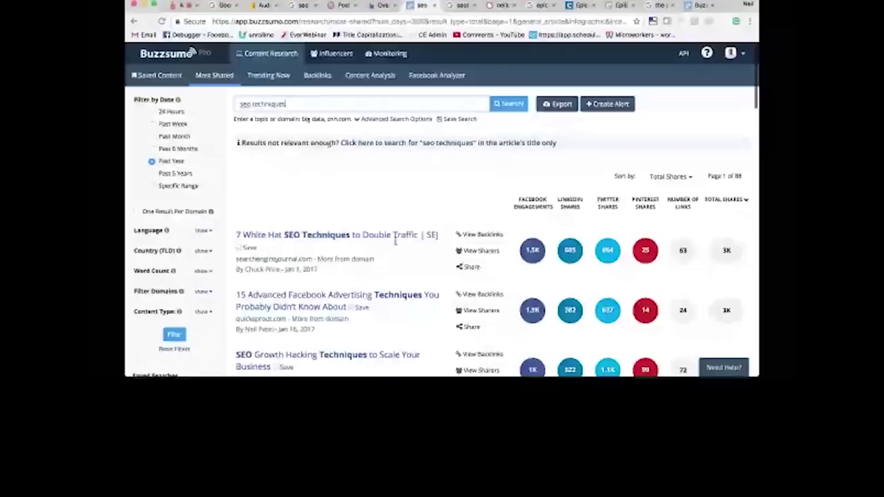
{"action": "left_click", "coordinate": [475, 251]}
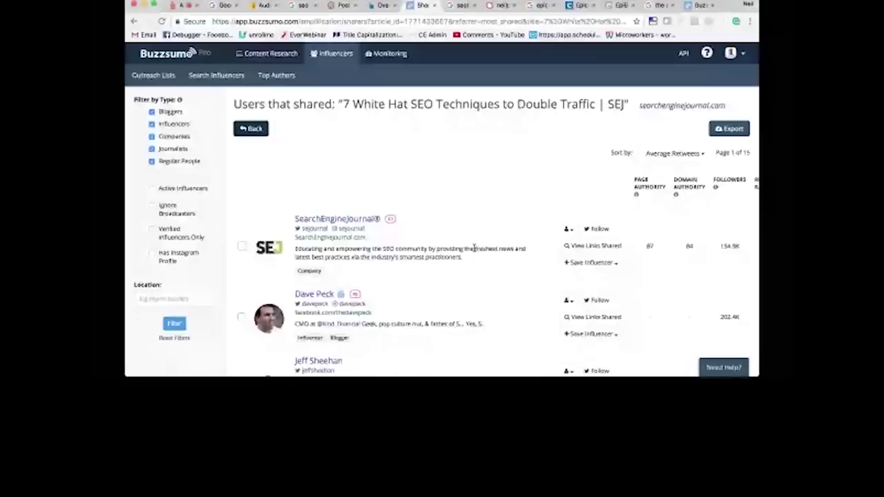
Step: Look through the users who shared "7 White Hat SEO Techniques to Double Traffic", including their authority, follower and retweet columns
{"action": "scroll", "coordinate": [474, 247], "scroll_direction": "down", "scroll_amount": 3}
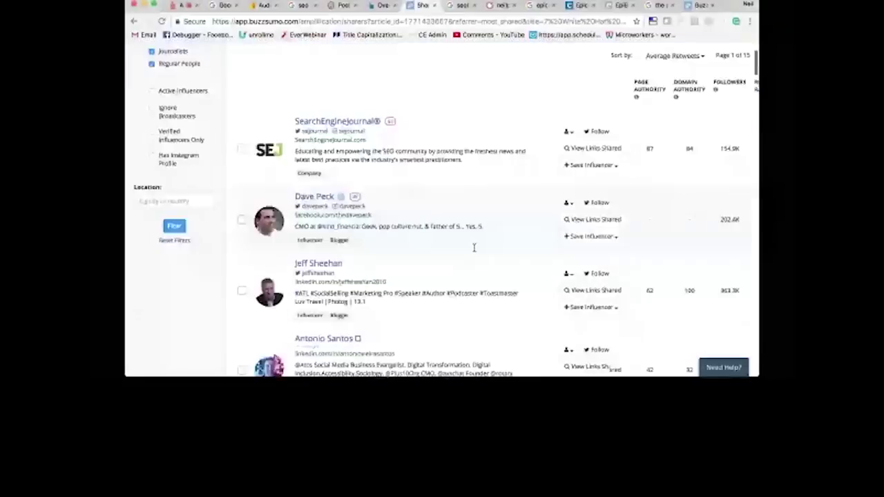
{"action": "scroll", "coordinate": [474, 247], "scroll_direction": "down", "scroll_amount": 1}
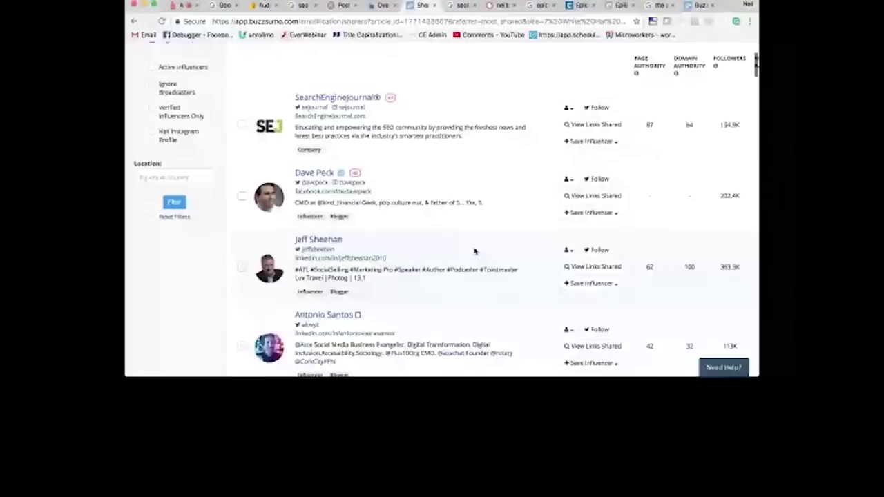
{"action": "scroll", "coordinate": [475, 251], "scroll_direction": "right", "scroll_amount": 3}
{"action": "scroll", "coordinate": [475, 252], "scroll_direction": "up", "scroll_amount": 1}
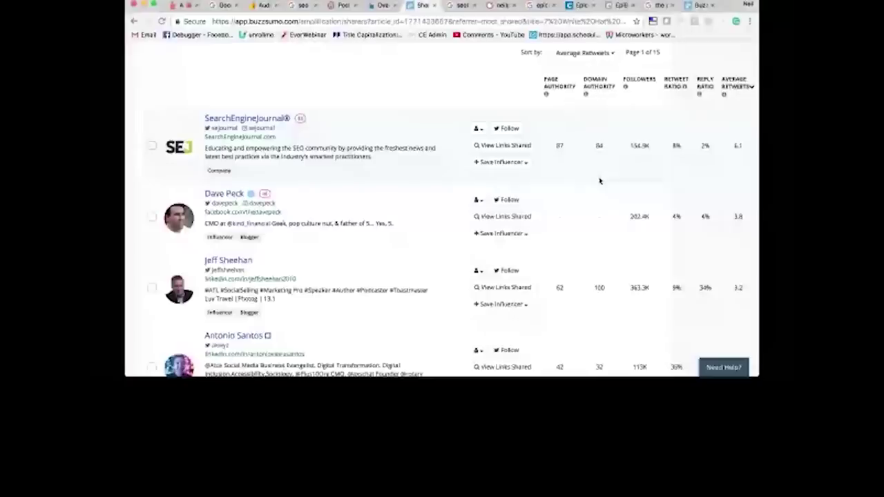
{"action": "scroll", "coordinate": [404, 280], "scroll_direction": "up", "scroll_amount": 3}
{"action": "scroll", "coordinate": [403, 280], "scroll_direction": "left", "scroll_amount": 3}
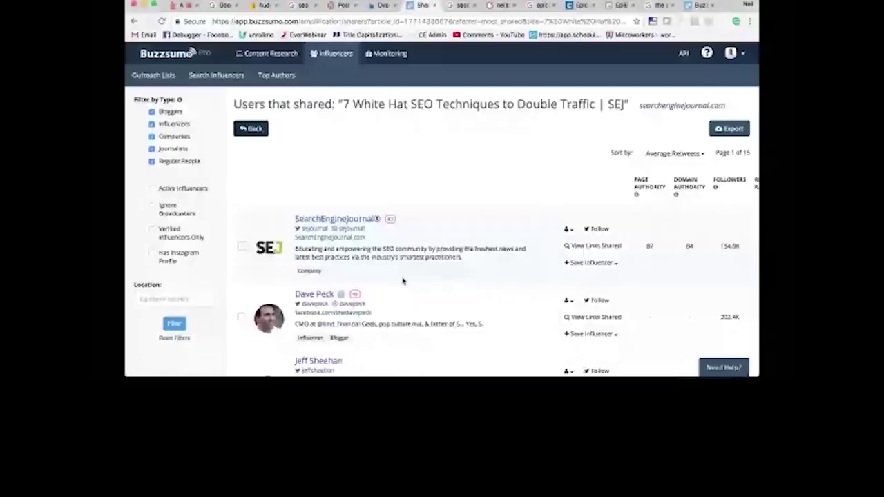
{"action": "scroll", "coordinate": [403, 280], "scroll_direction": "down", "scroll_amount": 1}
{"action": "scroll", "coordinate": [403, 280], "scroll_direction": "right", "scroll_amount": 1}
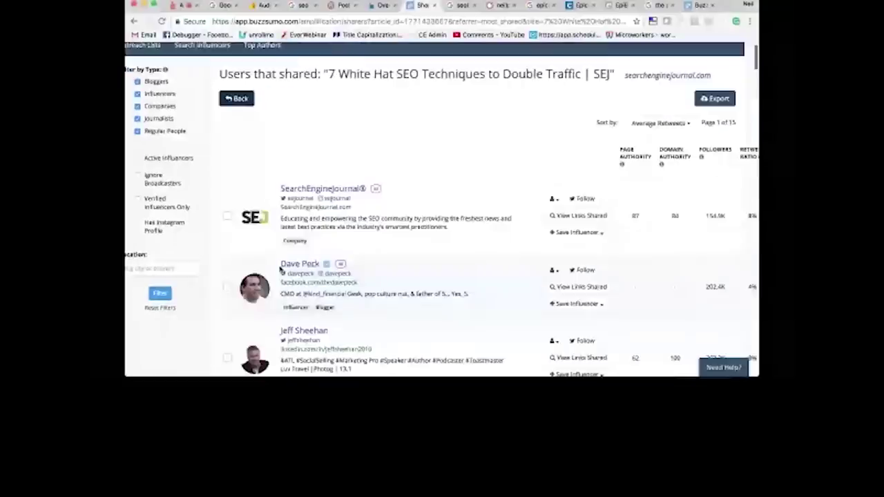
Step: Open the hunter.io home page, look it over and dismiss the Chrome extension offer
{"action": "left_click", "coordinate": [334, 278]}
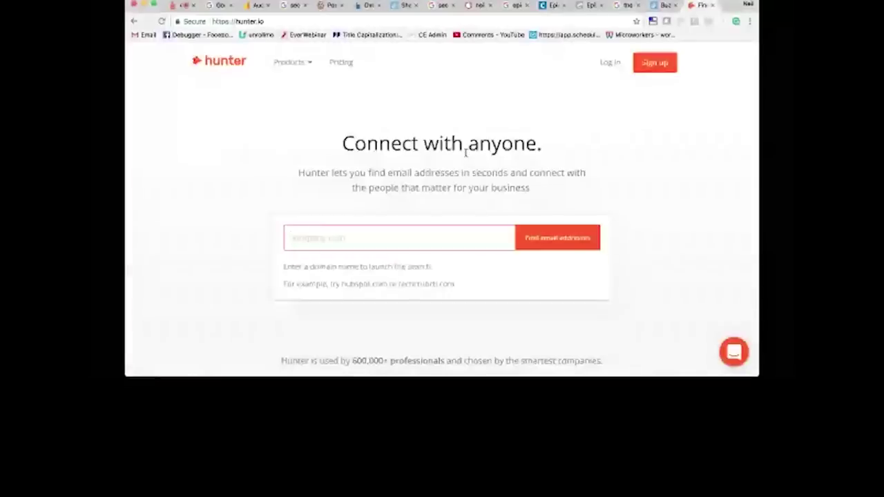
{"action": "scroll", "coordinate": [465, 153], "scroll_direction": "down", "scroll_amount": 3}
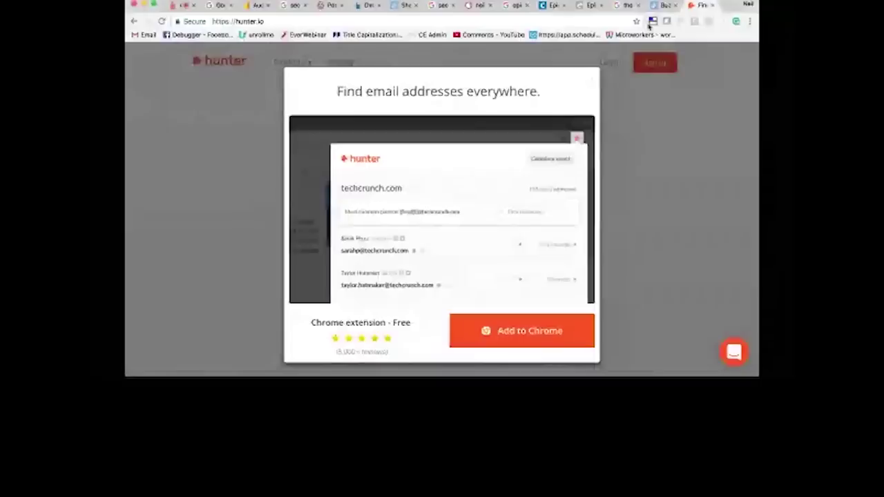
{"action": "left_click", "coordinate": [650, 23]}
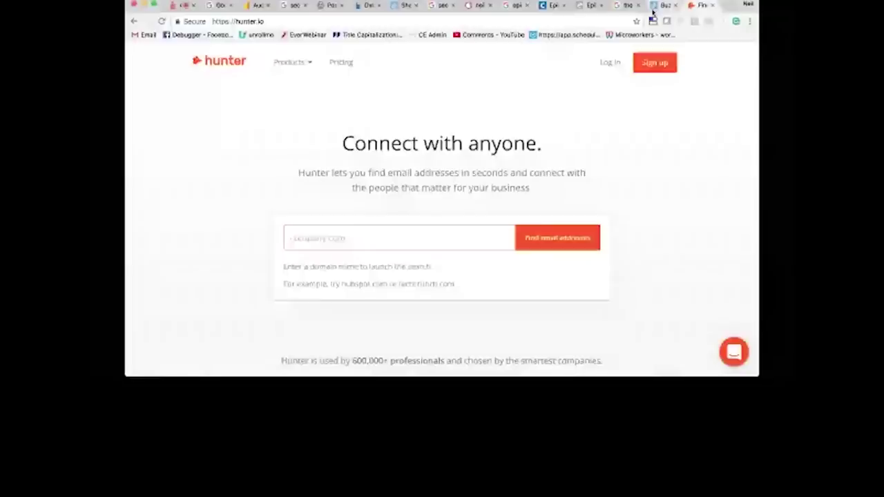
Step: Return to the BuzzSumo sharers of the White Hat SEO article and review the listed profiles again
{"action": "left_click", "coordinate": [661, 6]}
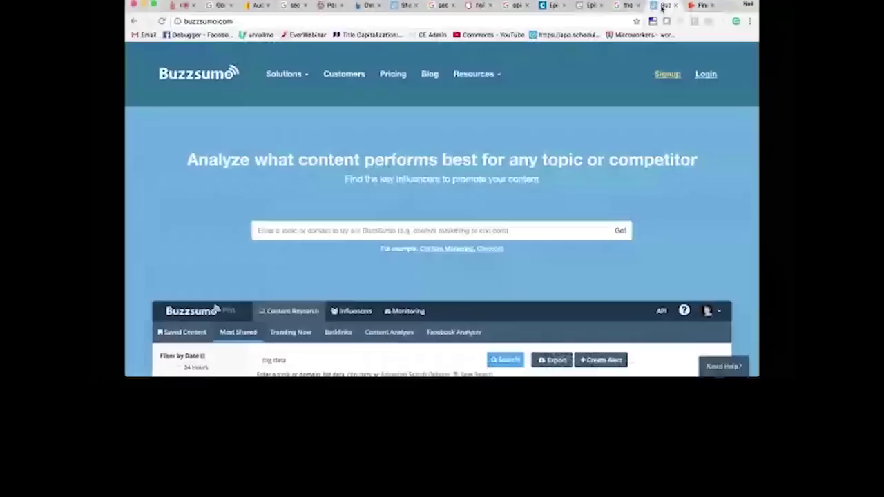
{"action": "left_click", "coordinate": [400, 6]}
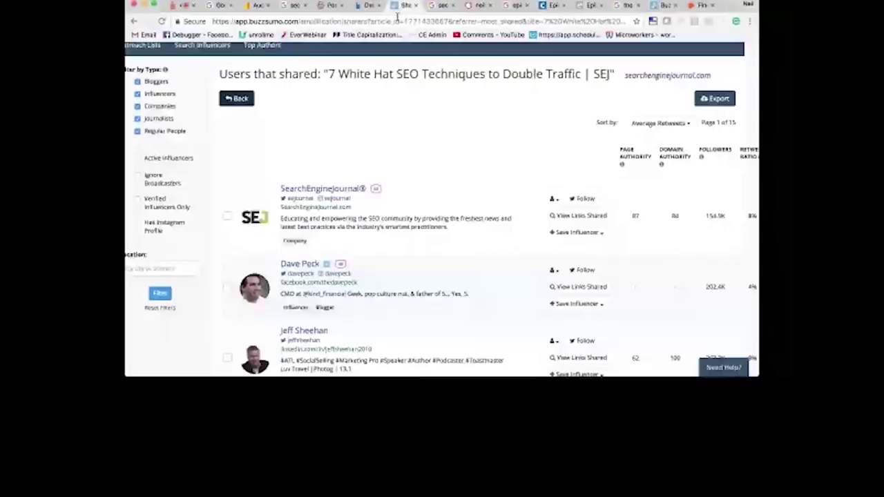
{"action": "scroll", "coordinate": [311, 235], "scroll_direction": "down", "scroll_amount": 1}
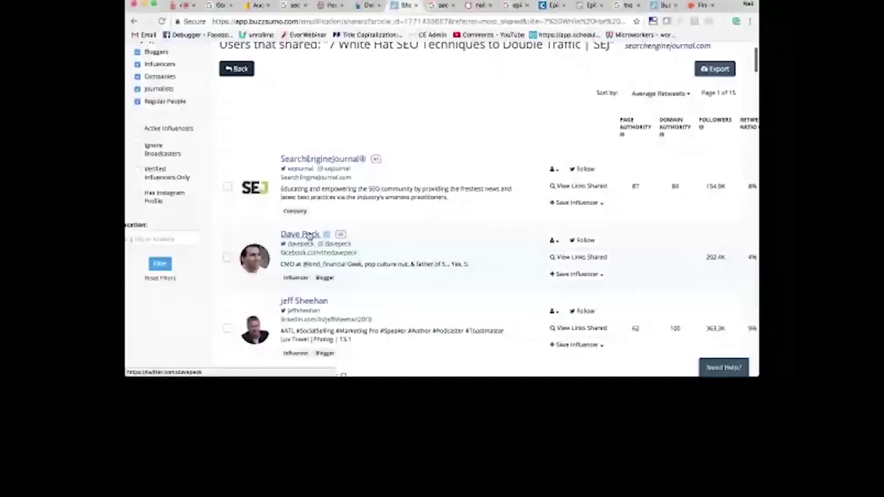
{"action": "scroll", "coordinate": [317, 193], "scroll_direction": "up", "scroll_amount": 2}
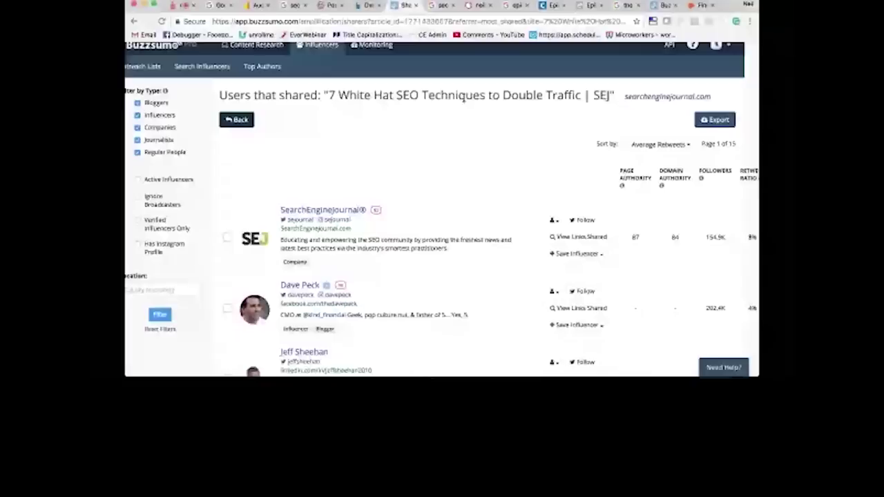
{"action": "scroll", "coordinate": [463, 98], "scroll_direction": "down", "scroll_amount": 1}
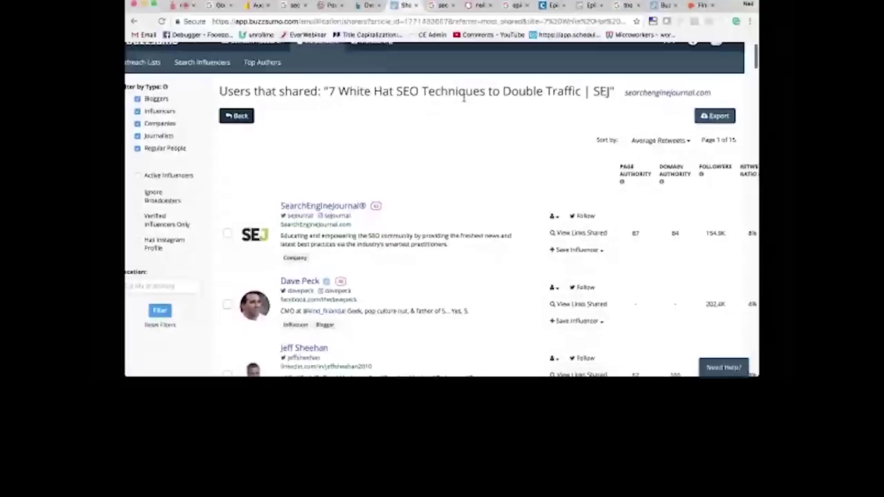
{"action": "scroll", "coordinate": [463, 98], "scroll_direction": "down", "scroll_amount": 1}
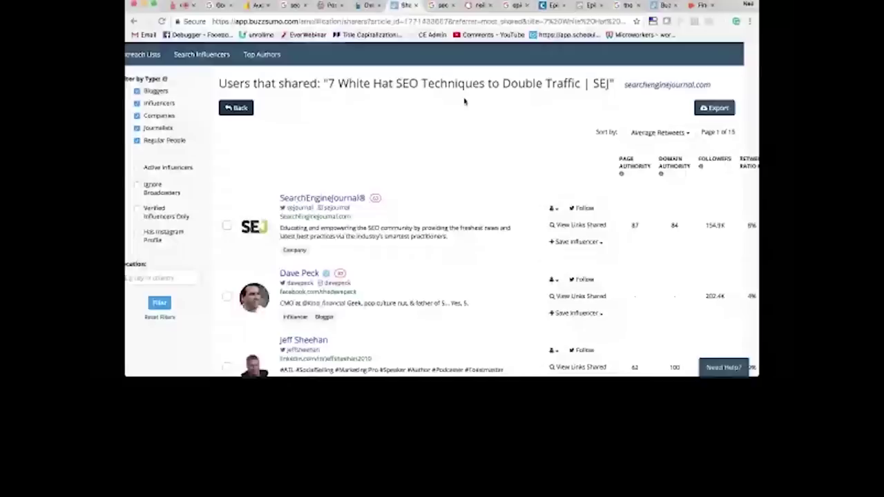
{"action": "scroll", "coordinate": [233, 96], "scroll_direction": "left", "scroll_amount": 2}
Step: Go back to the most shared content results and search for social media marketing
{"action": "left_click", "coordinate": [134, 22]}
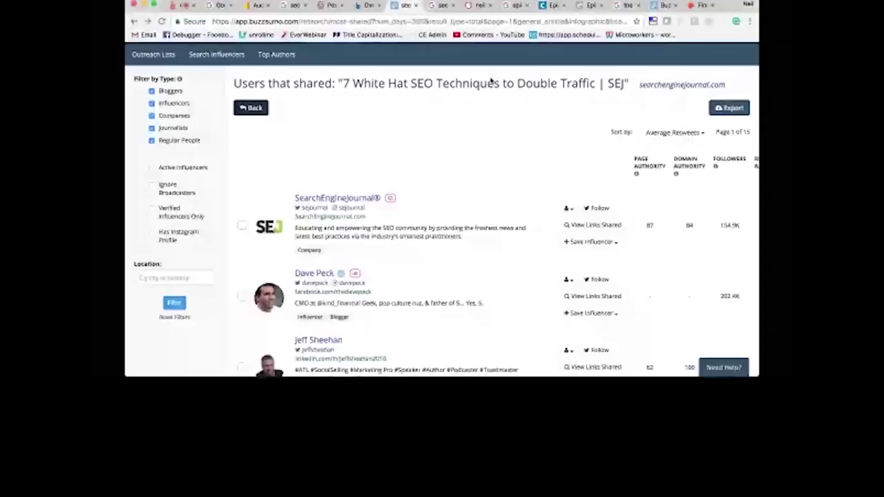
{"action": "double_click", "coordinate": [307, 103]}
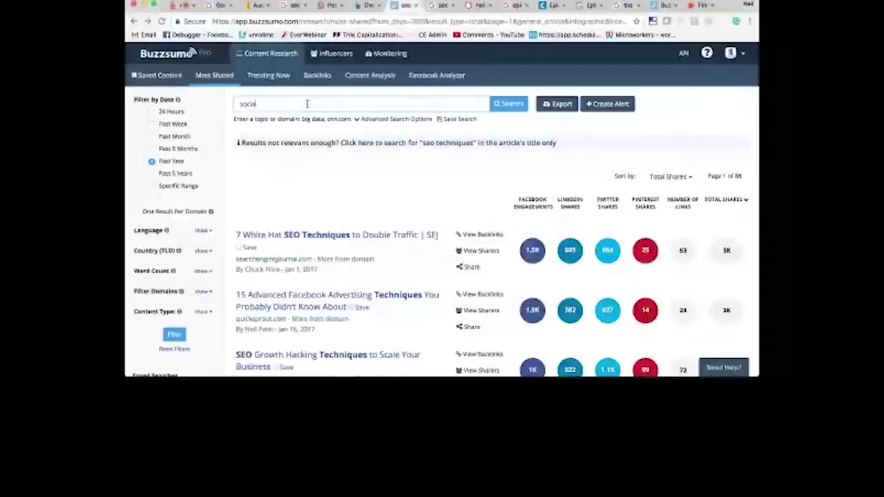
{"action": "type", "text": "media marketing"}
{"action": "left_click", "coordinate": [502, 109]}
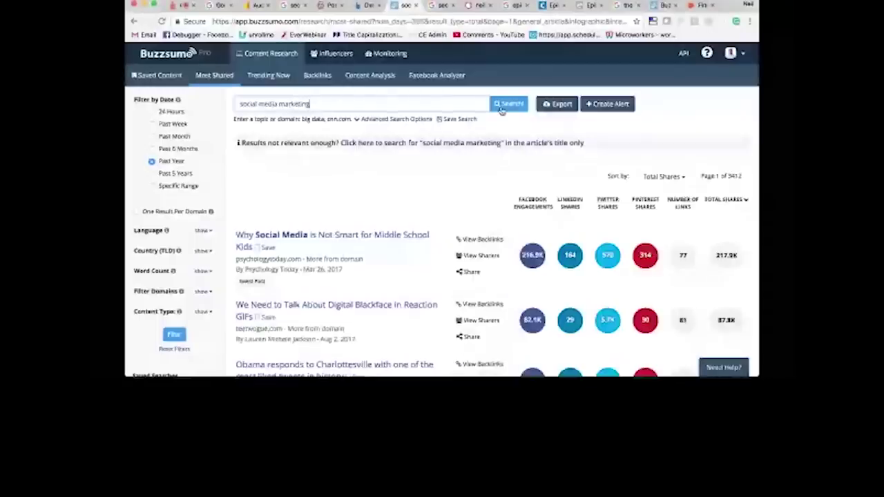
Step: Sort the social media marketing articles by Facebook engagements and look through the list
{"action": "left_click", "coordinate": [526, 202]}
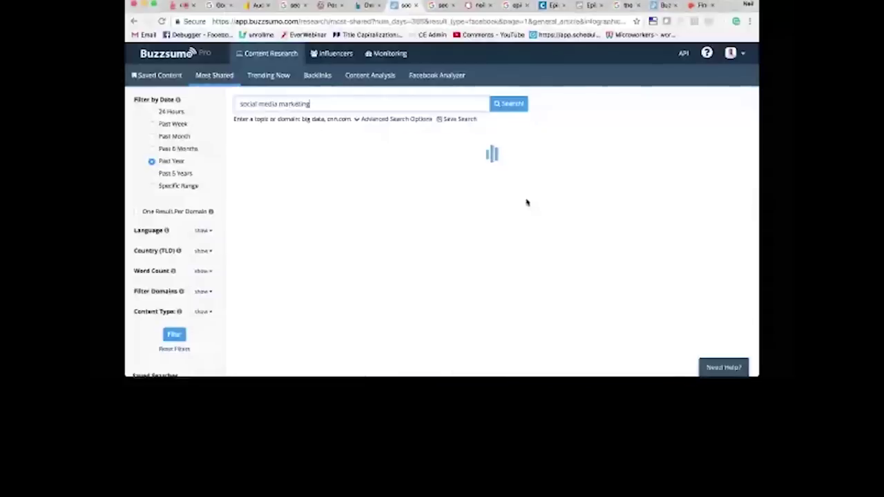
{"action": "scroll", "coordinate": [532, 210], "scroll_direction": "down", "scroll_amount": 1}
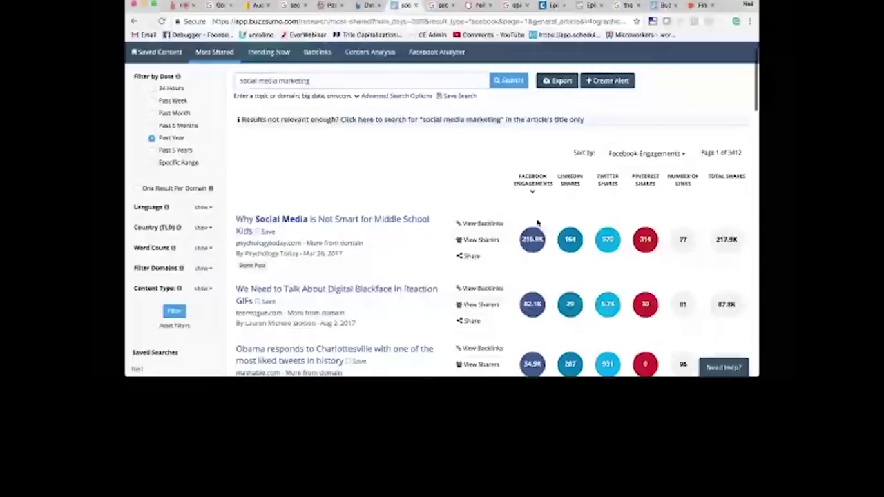
{"action": "scroll", "coordinate": [537, 223], "scroll_direction": "down", "scroll_amount": 3}
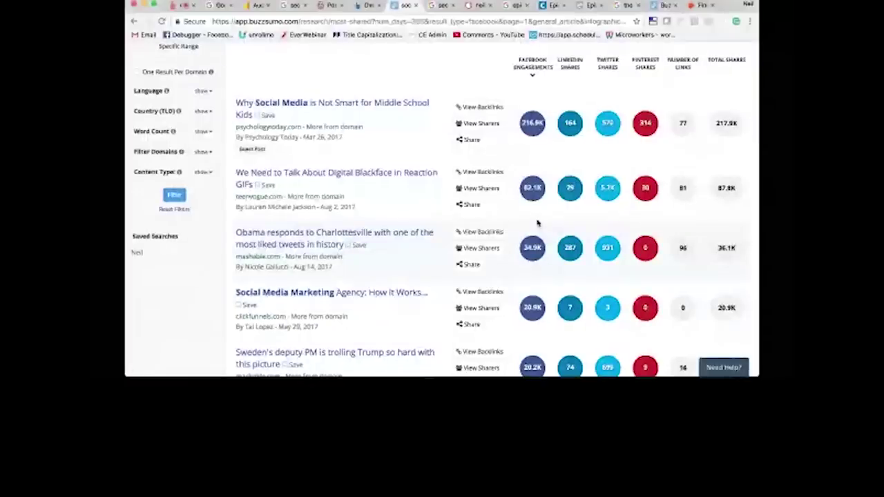
{"action": "scroll", "coordinate": [537, 223], "scroll_direction": "down", "scroll_amount": 1}
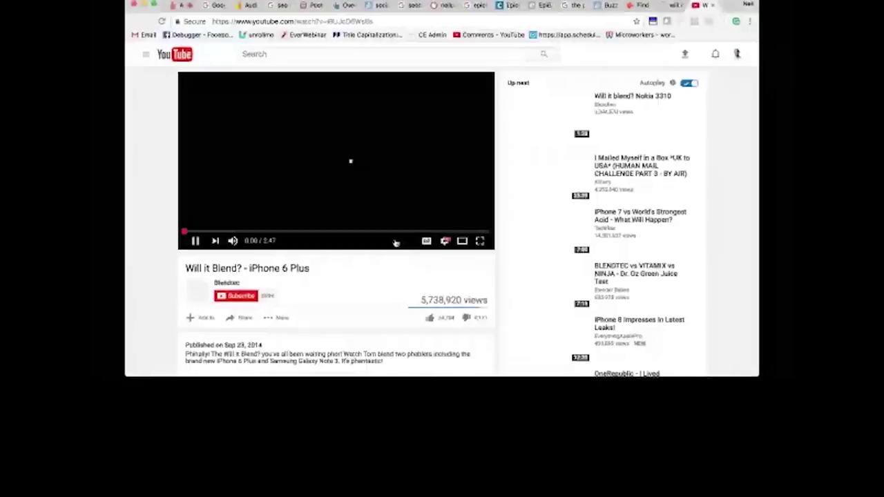
Step: Mute the "Will it Blend? - iPhone 6 Plus" video, skip ahead through the blending scenes and close the video
{"action": "left_click", "coordinate": [232, 241]}
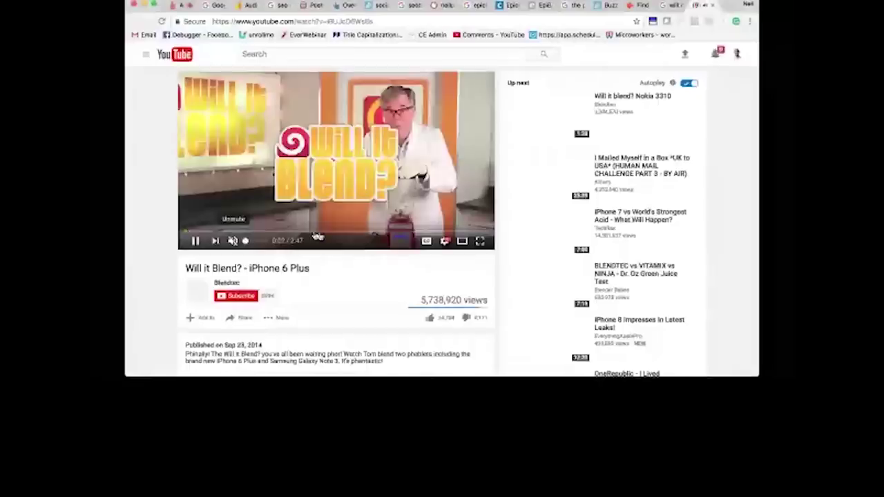
{"action": "left_click", "coordinate": [328, 235]}
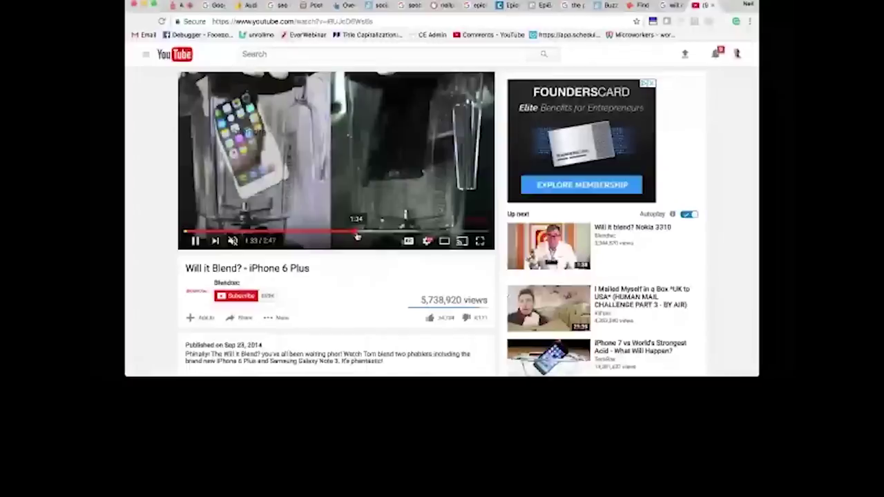
{"action": "left_click", "coordinate": [366, 235]}
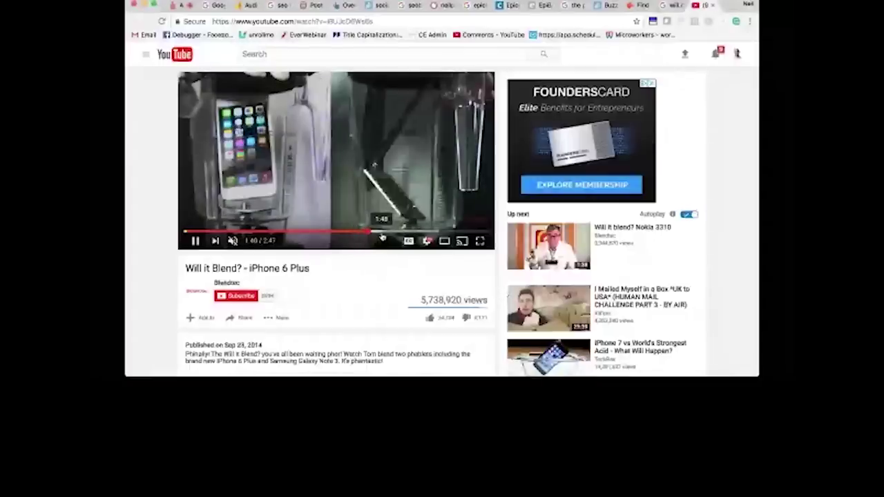
{"action": "left_click", "coordinate": [386, 236]}
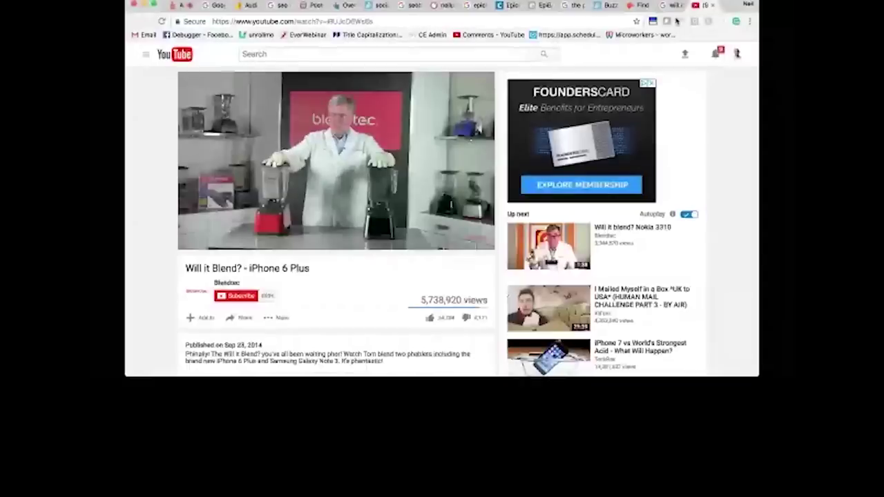
{"action": "left_click", "coordinate": [711, 5]}
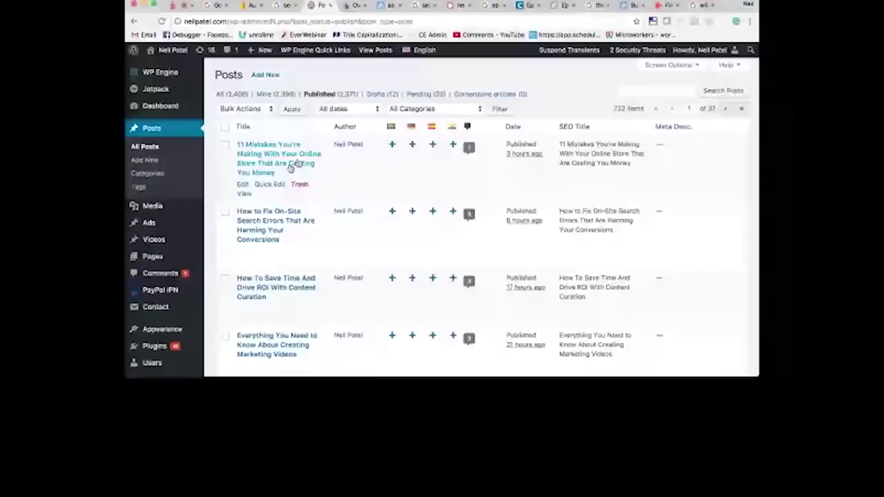
Step: Open the post "11 Mistakes You're Making With Your Online Store That Are Costing You Money" for editing and inspect its SEO snippet and meta tags
{"action": "left_click", "coordinate": [242, 184]}
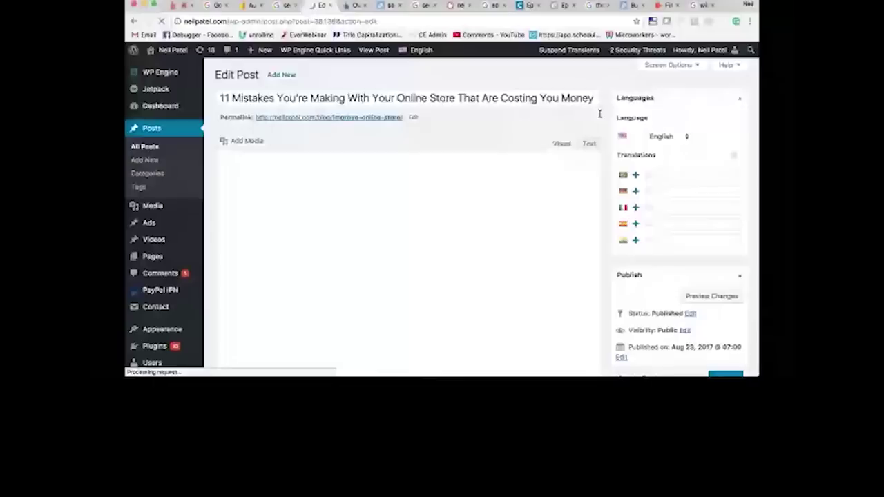
{"action": "scroll", "coordinate": [604, 145], "scroll_direction": "down", "scroll_amount": 15}
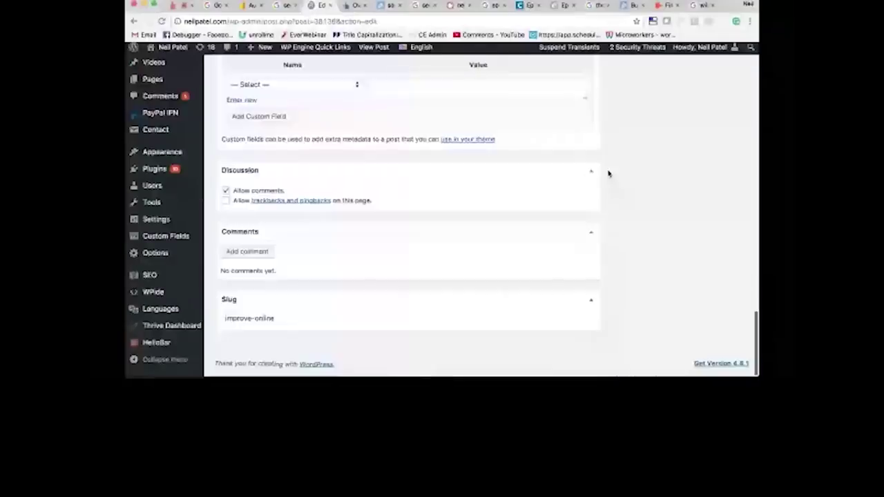
{"action": "scroll", "coordinate": [608, 173], "scroll_direction": "up", "scroll_amount": 10}
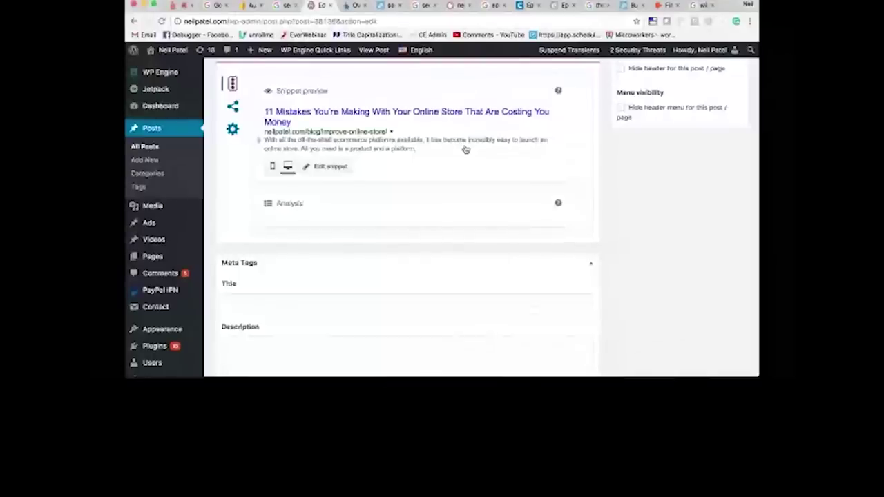
Step: Open the YouTube channel at youtube.com/neilpatel alongside the post editor and look through its recommended videos and uploads
{"action": "key", "text": "super+t"}
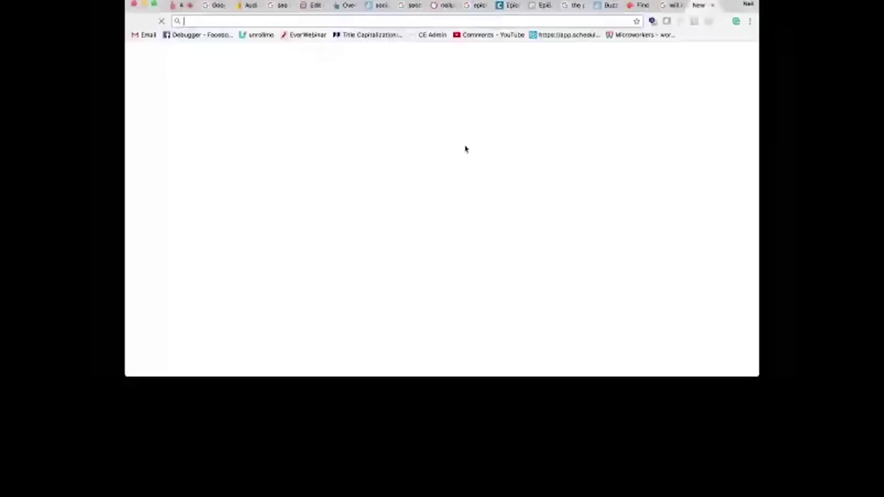
{"action": "type", "text": "https://www.youtube.com/neilpatel"}
{"action": "key", "text": "Return"}
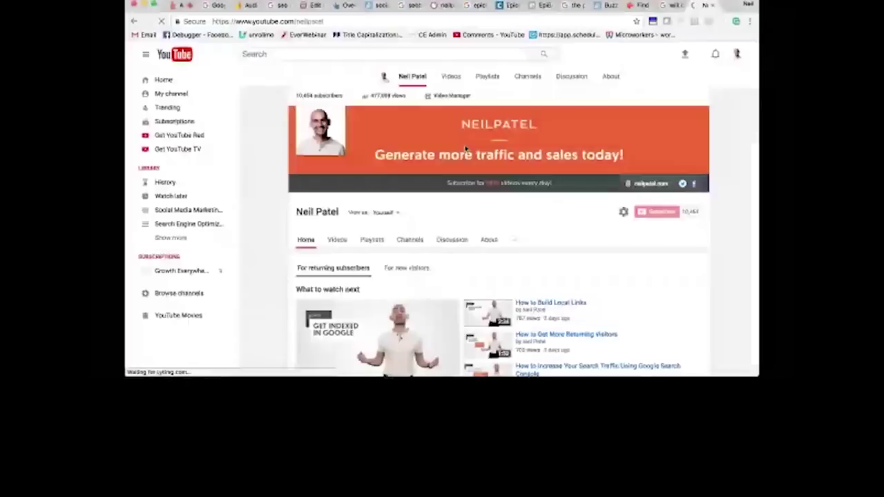
{"action": "scroll", "coordinate": [509, 304], "scroll_direction": "down", "scroll_amount": 3}
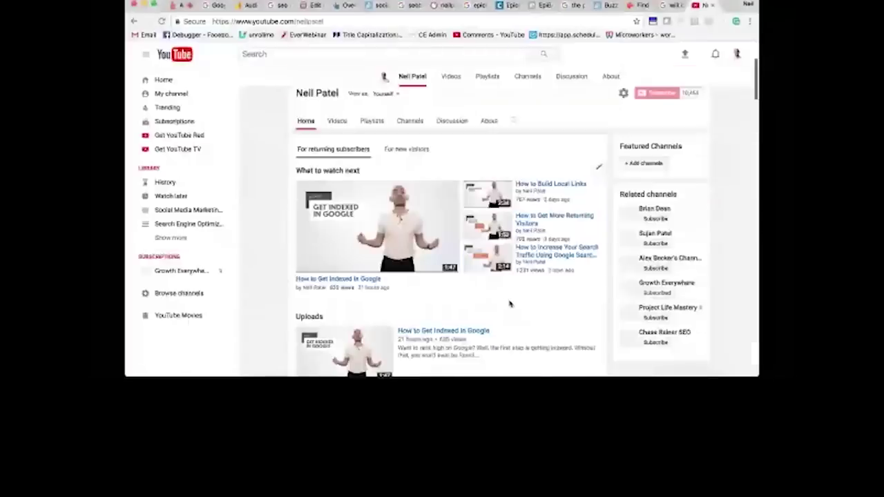
{"action": "scroll", "coordinate": [510, 303], "scroll_direction": "up", "scroll_amount": 1}
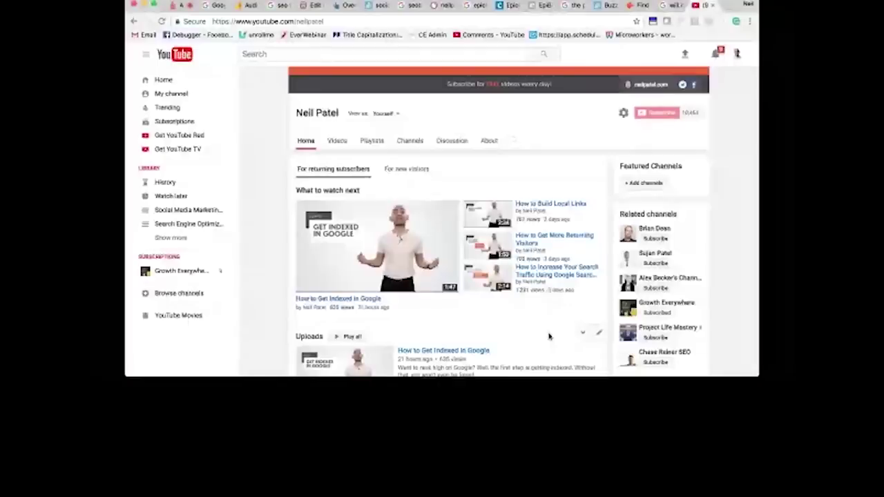
{"action": "scroll", "coordinate": [548, 336], "scroll_direction": "down", "scroll_amount": 2}
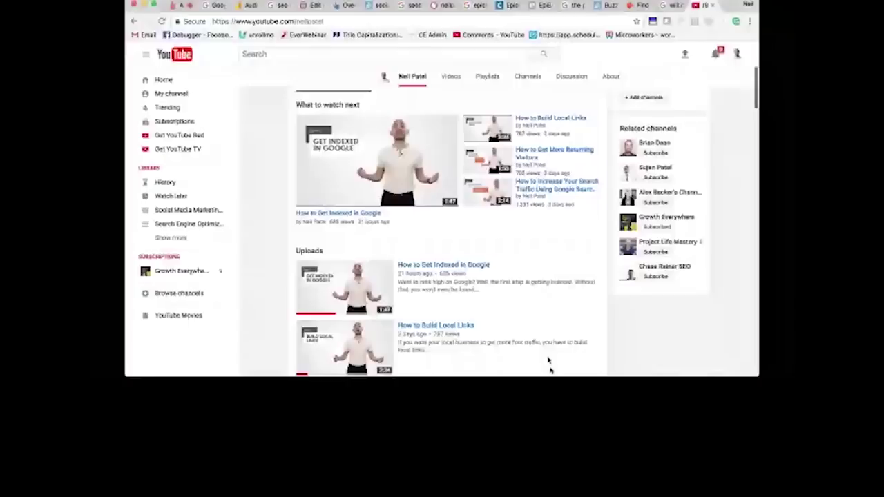
Step: Open the video "How to Increase Your Search Traffic Using Google Search Console" and bring up its analytics
{"action": "scroll", "coordinate": [534, 254], "scroll_direction": "up", "scroll_amount": 1}
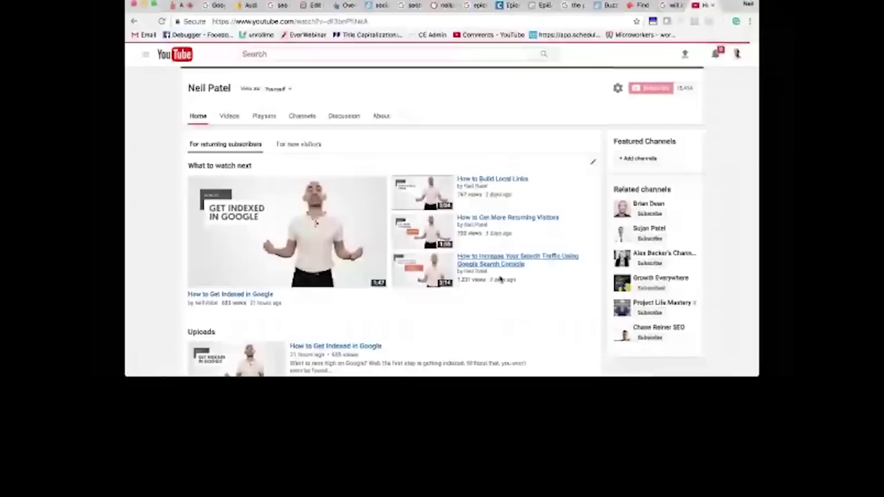
{"action": "left_click", "coordinate": [500, 278]}
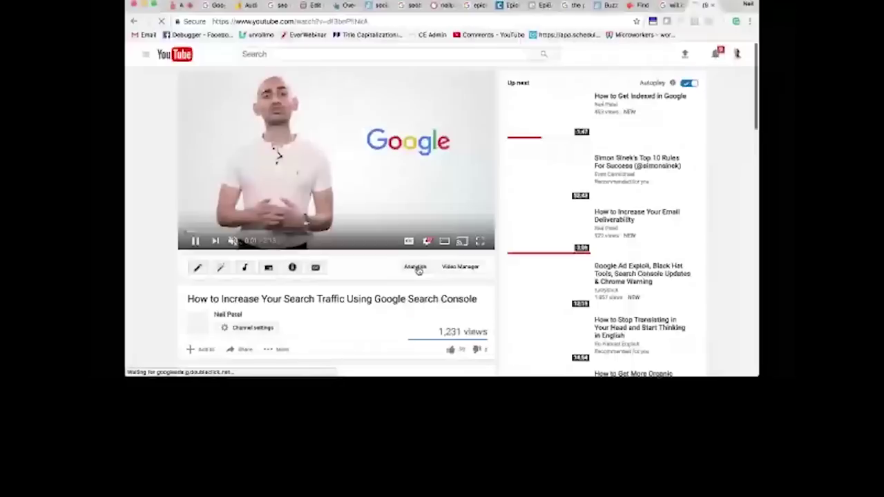
{"action": "left_click", "coordinate": [416, 267]}
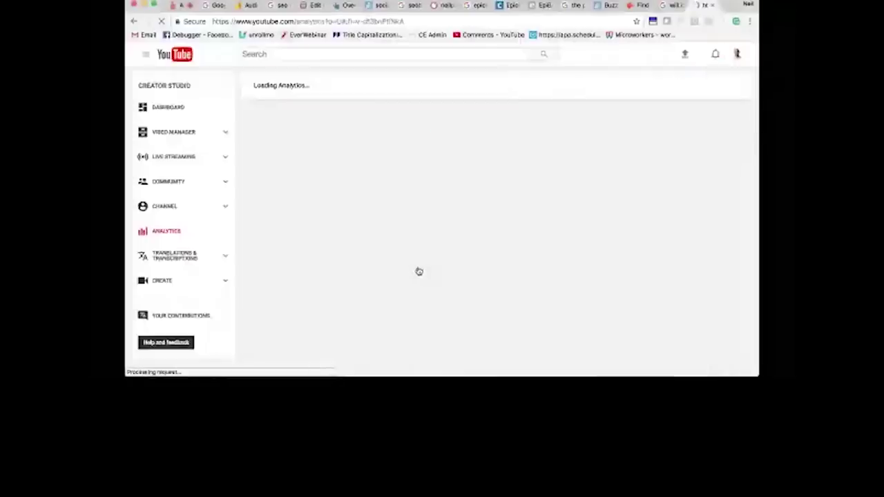